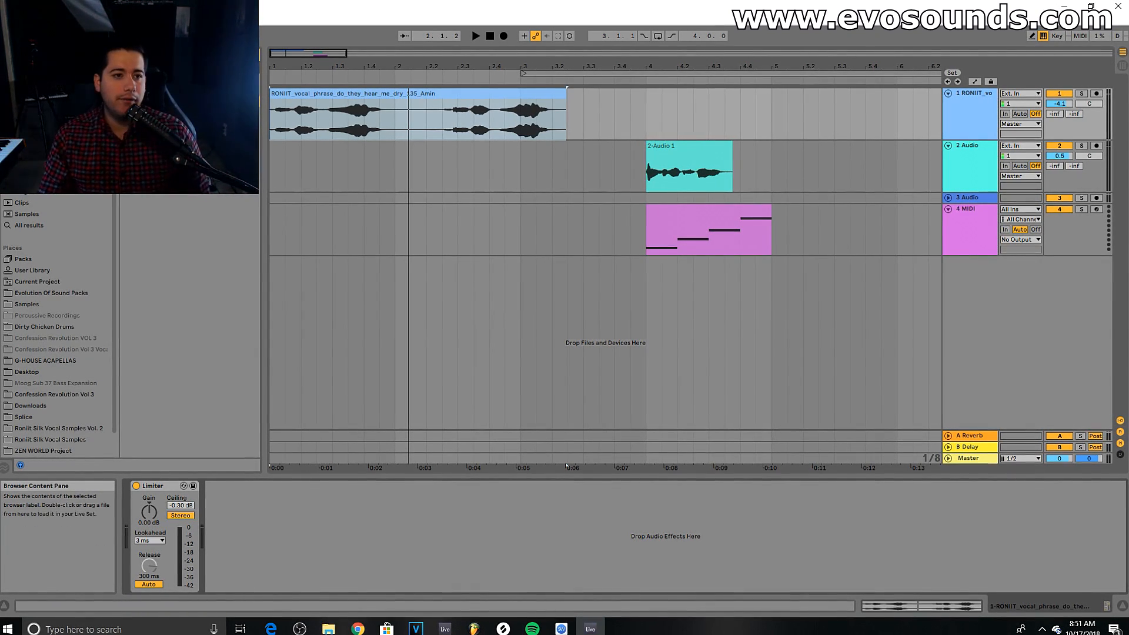
Find the Chorus audio effect and add it to the vocal track's device chain ahead of the Limiter.
left_click(34, 158)
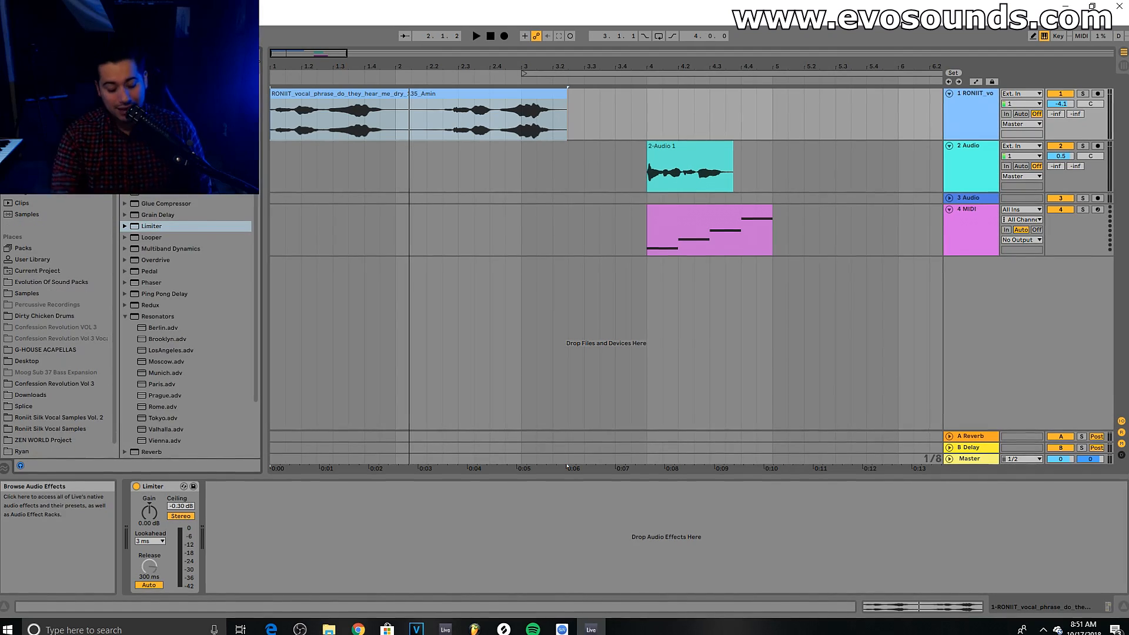
key("ctrl+f")
left_click_drag(167, 416, 134, 531)
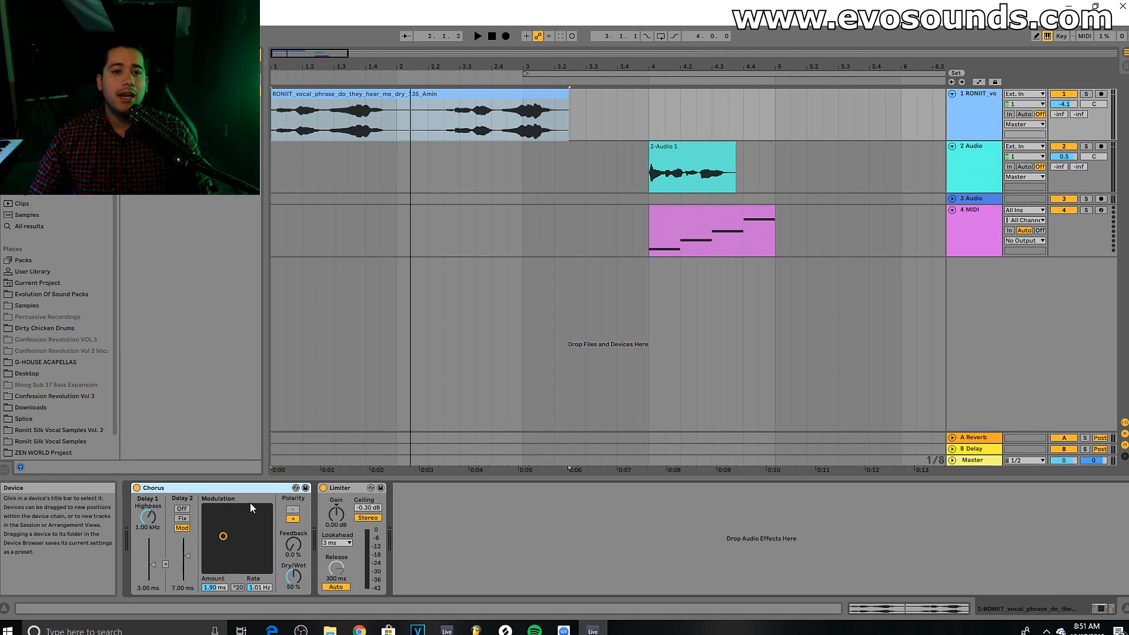
left_click(348, 94)
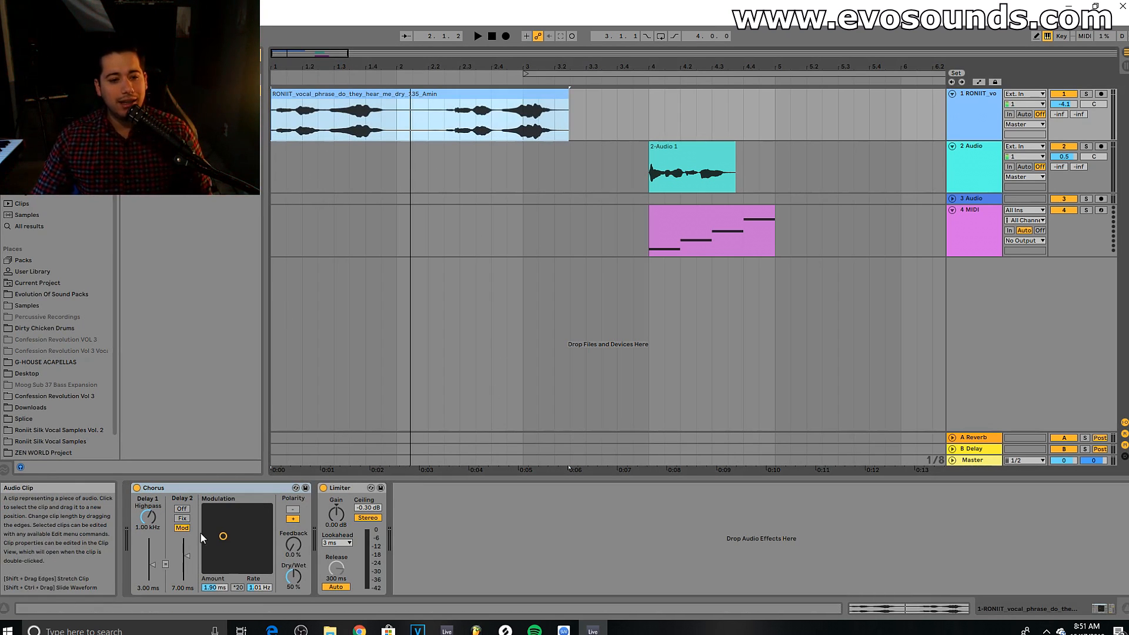
left_click(226, 518)
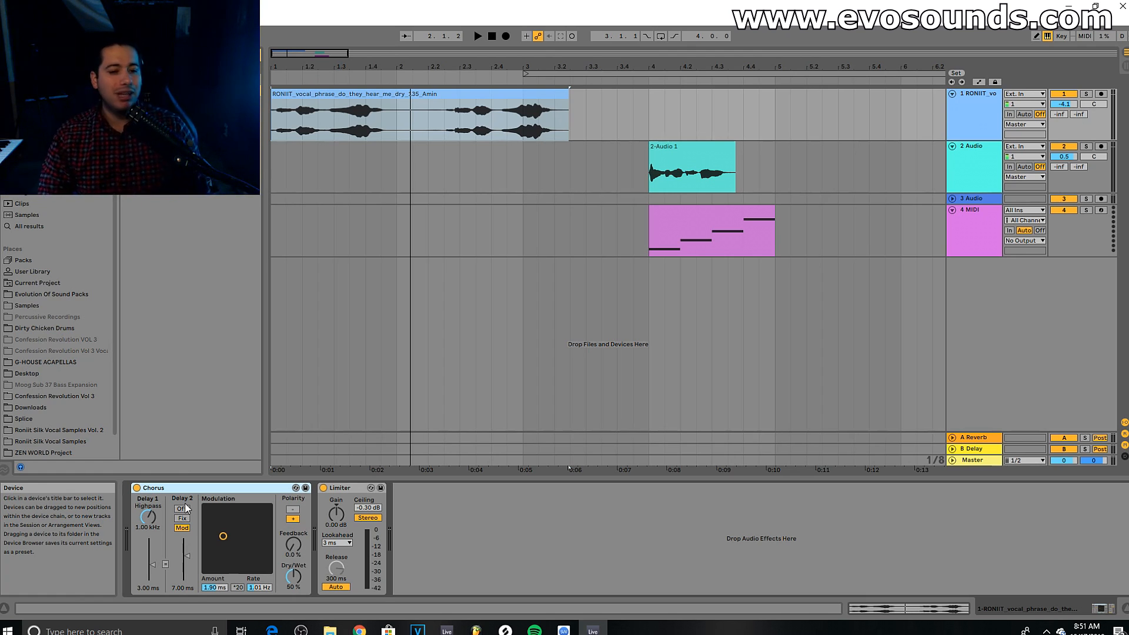
During playback, set the Chorus Dry/Wet to 100% and its modulation to about 1.75 ms at 0.03 Hz.
left_click_drag(222, 545, 242, 542)
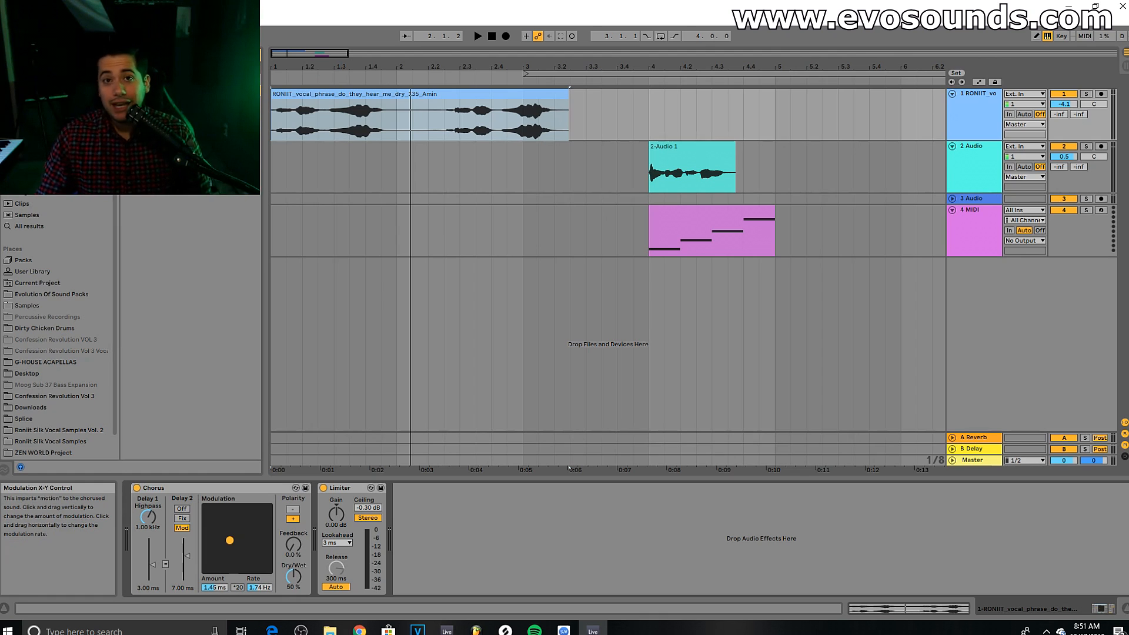
key("space")
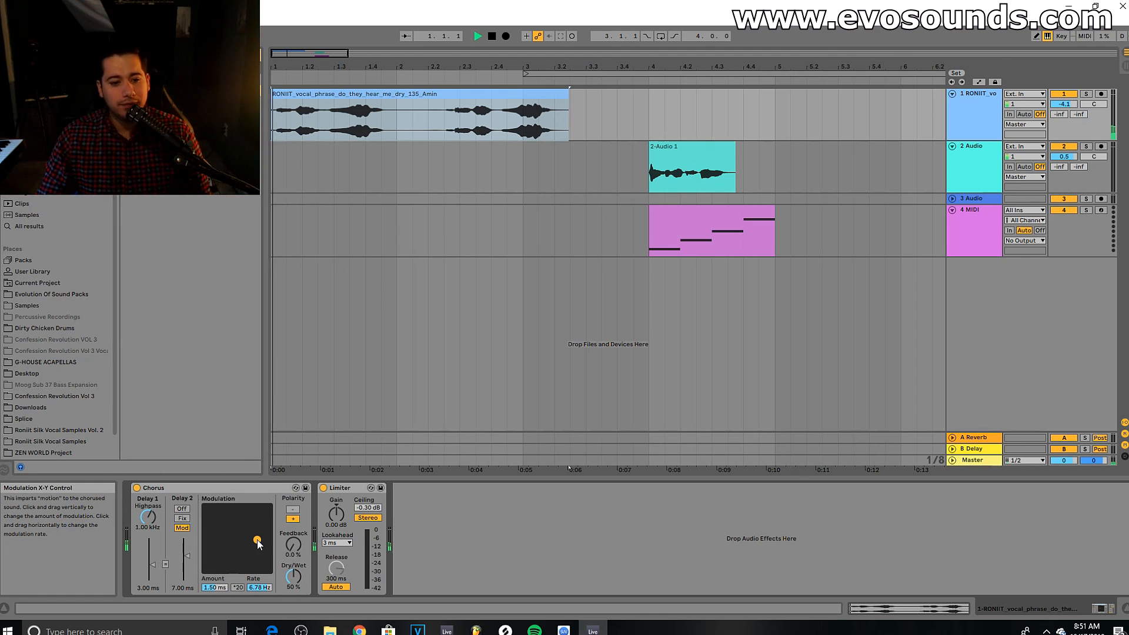
left_click_drag(293, 577, 294, 529)
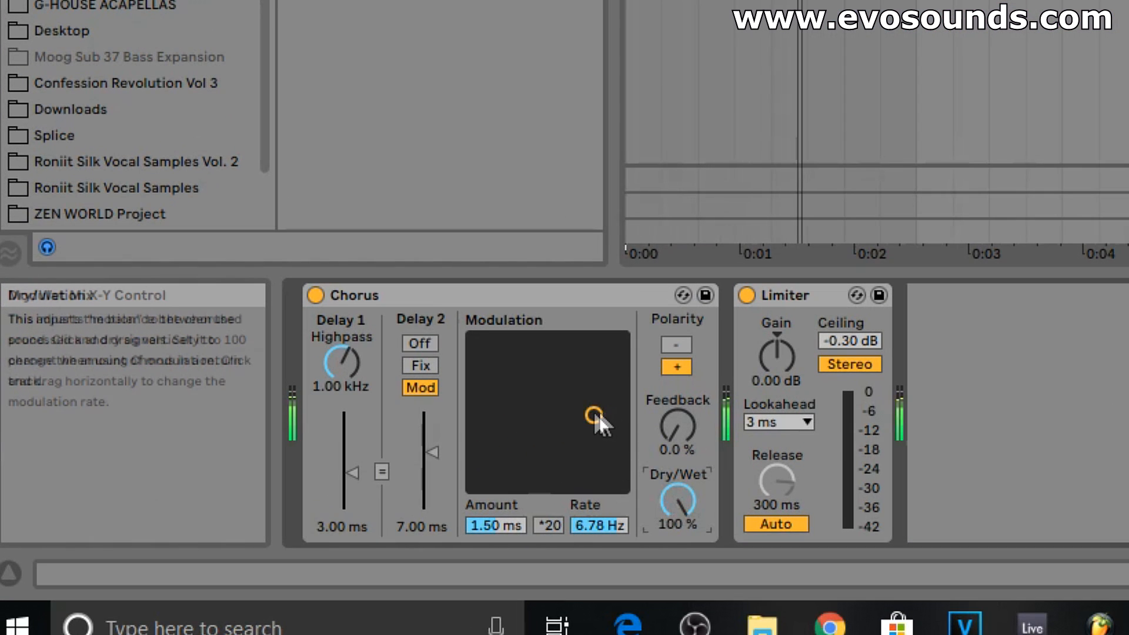
left_click_drag(595, 414, 493, 409)
key("space")
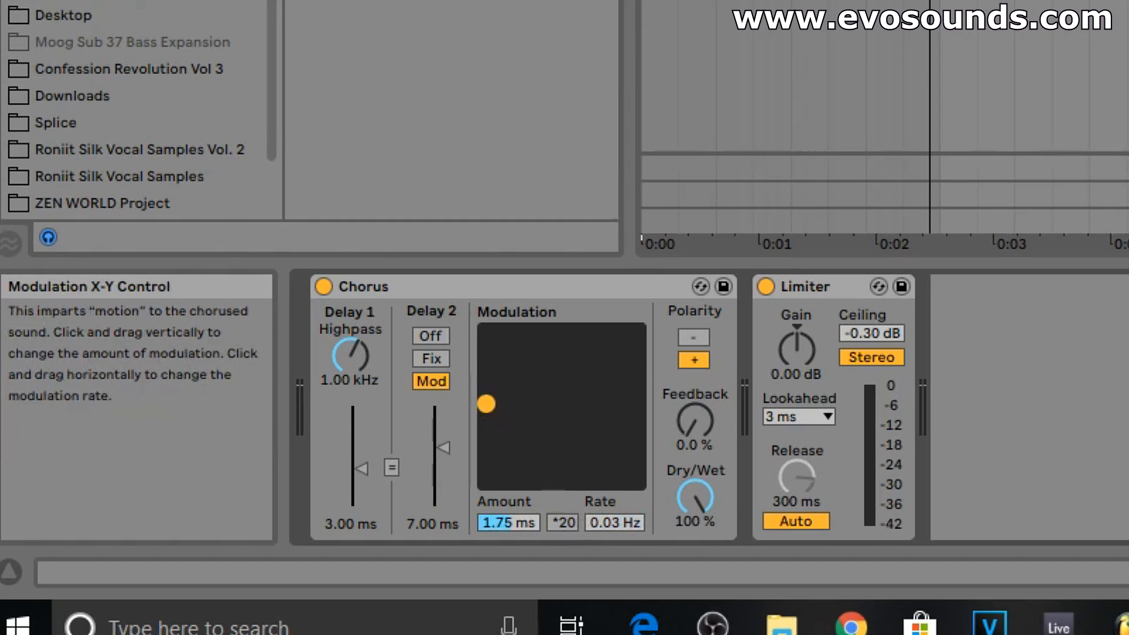
Raise the Chorus modulation amount to 4.38 ms and its feedback to 85% while the vocal plays.
mouse_move(279, 502)
left_mouse_down()
mouse_move(279, 530)
mouse_move(279, 494)
left_mouse_up()
left_click_drag(485, 390, 486, 358)
key("space")
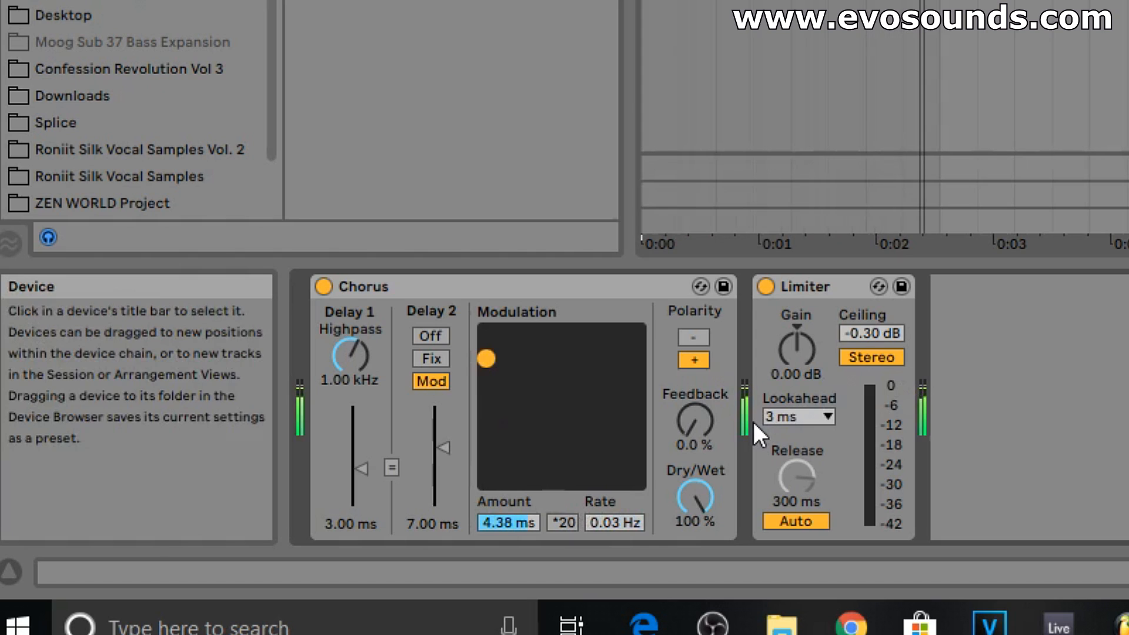
left_click_drag(702, 422, 703, 328)
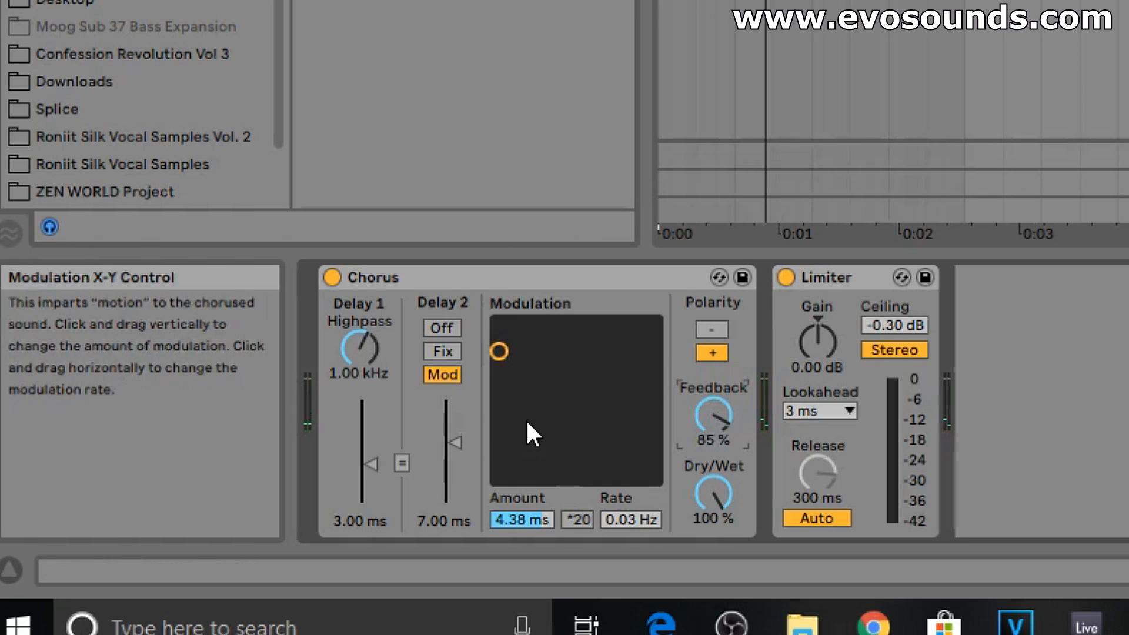
Try both Chorus delay times at their minimum of 0.01 ms.
left_click(367, 452)
key("ctrl+z")
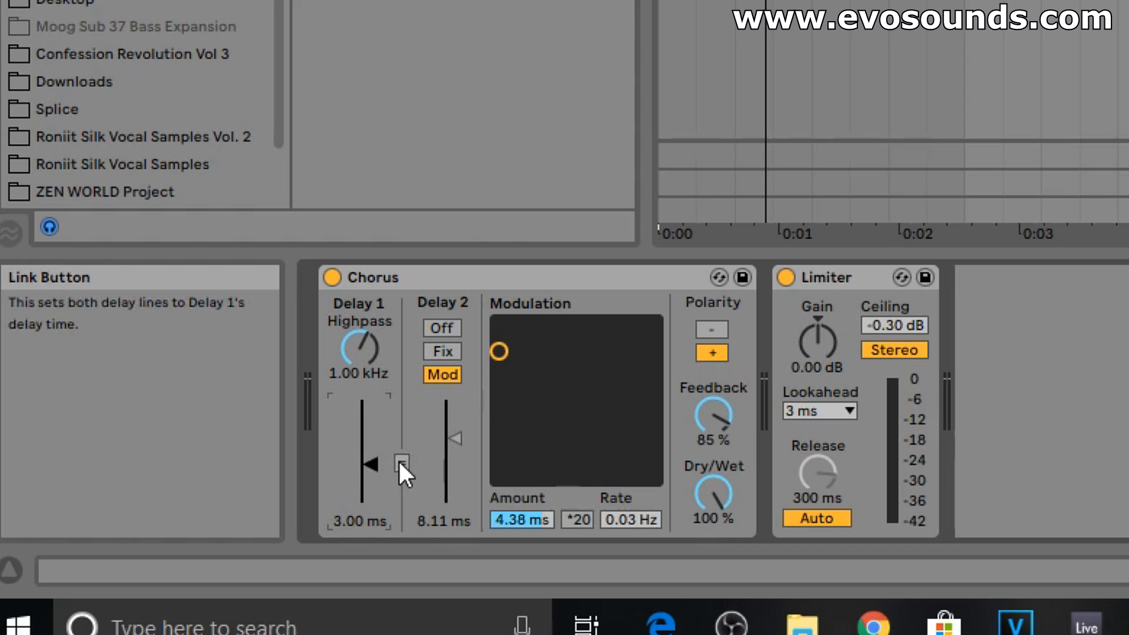
left_click_drag(371, 465, 371, 503)
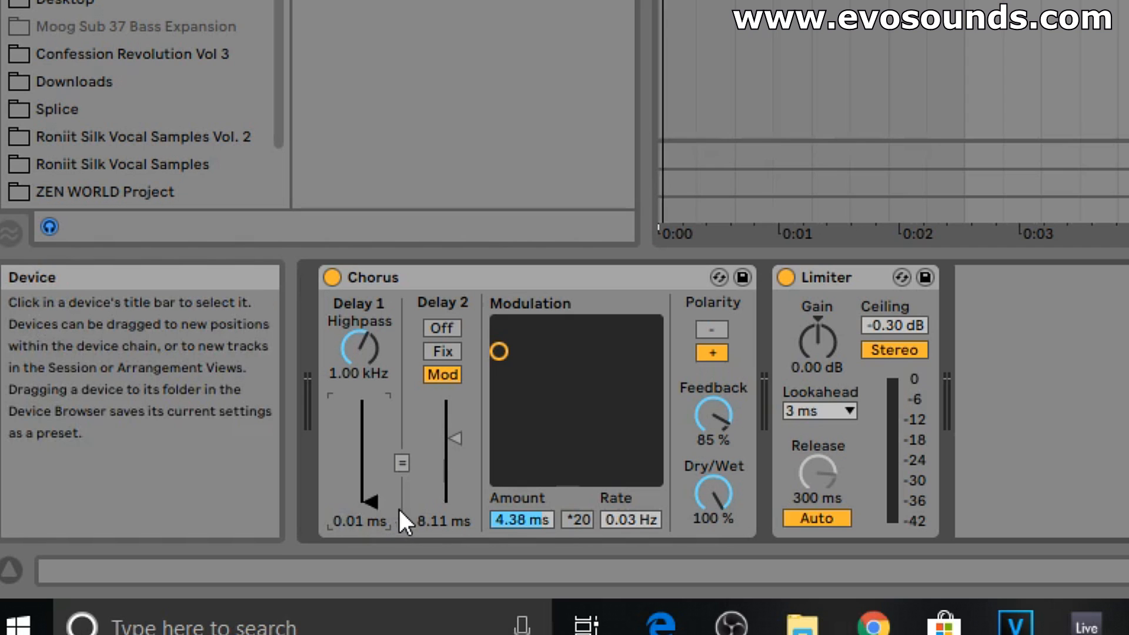
left_click(448, 465)
left_click_drag(450, 468, 449, 500)
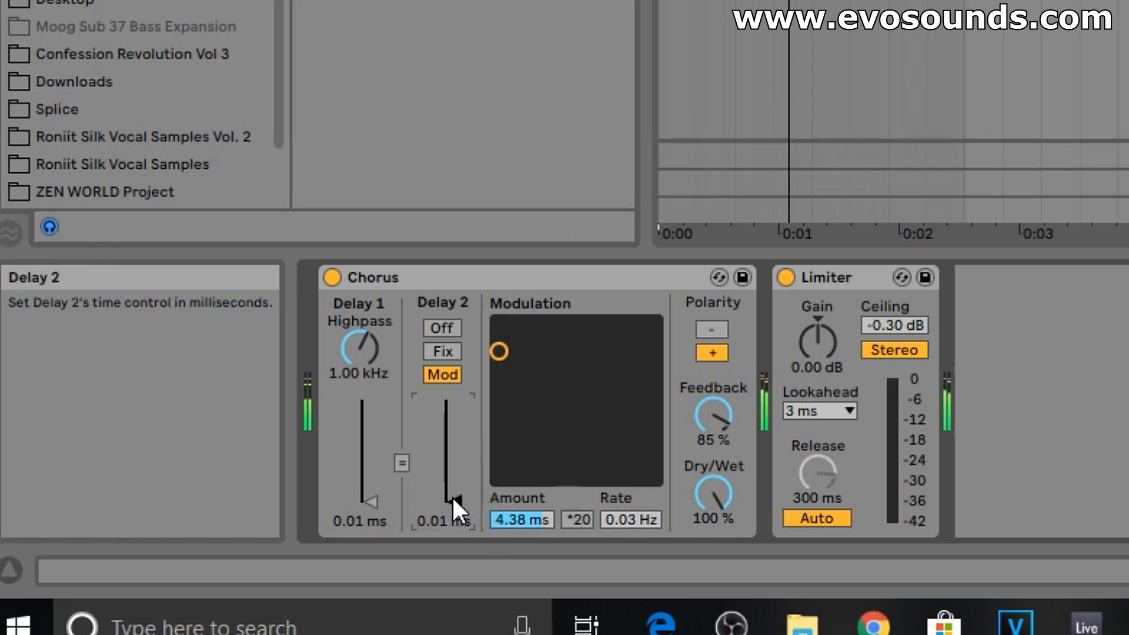
Set the Chorus Delay 1 time to 3.42 ms and the Delay 2 time to 20.0 ms.
left_click_drag(453, 500, 451, 431)
left_click_drag(370, 481, 378, 462)
left_click_drag(454, 434, 456, 402)
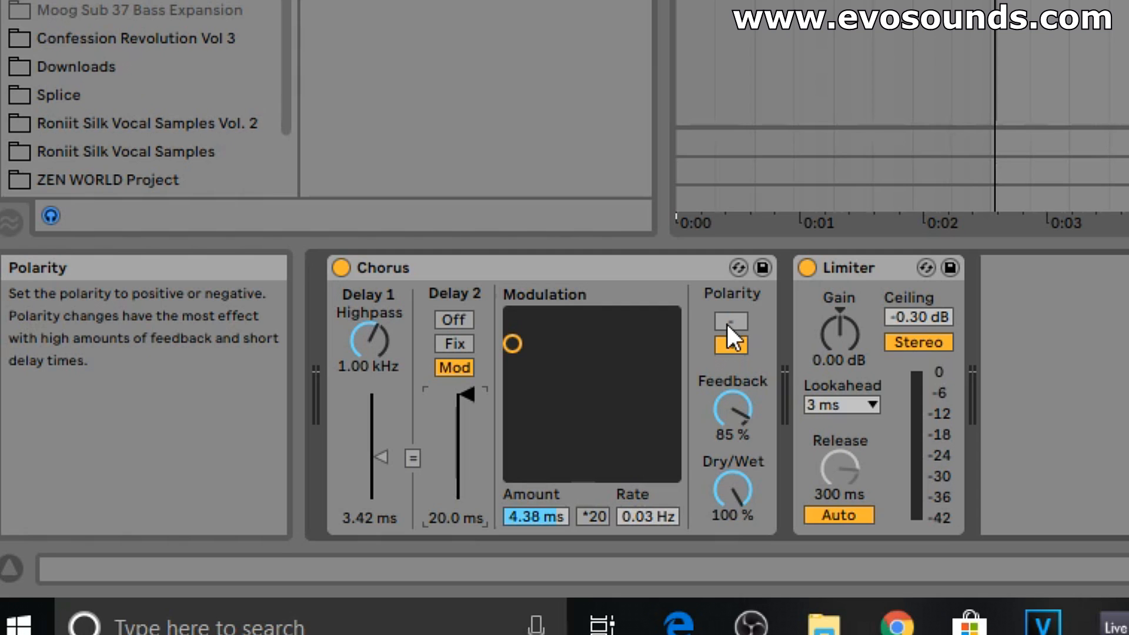
Compare positive and negative Chorus polarity during playback and leave it on negative.
left_click(739, 319)
left_click(733, 345)
left_click(736, 346)
left_click(736, 326)
key("space")
left_click(738, 346)
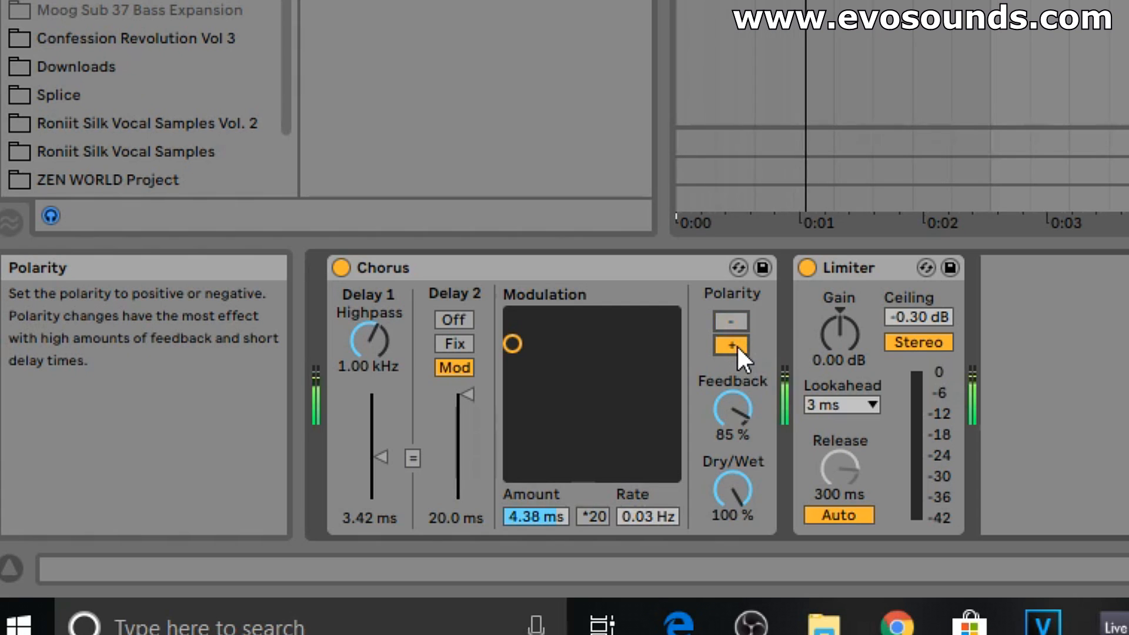
left_click(737, 327)
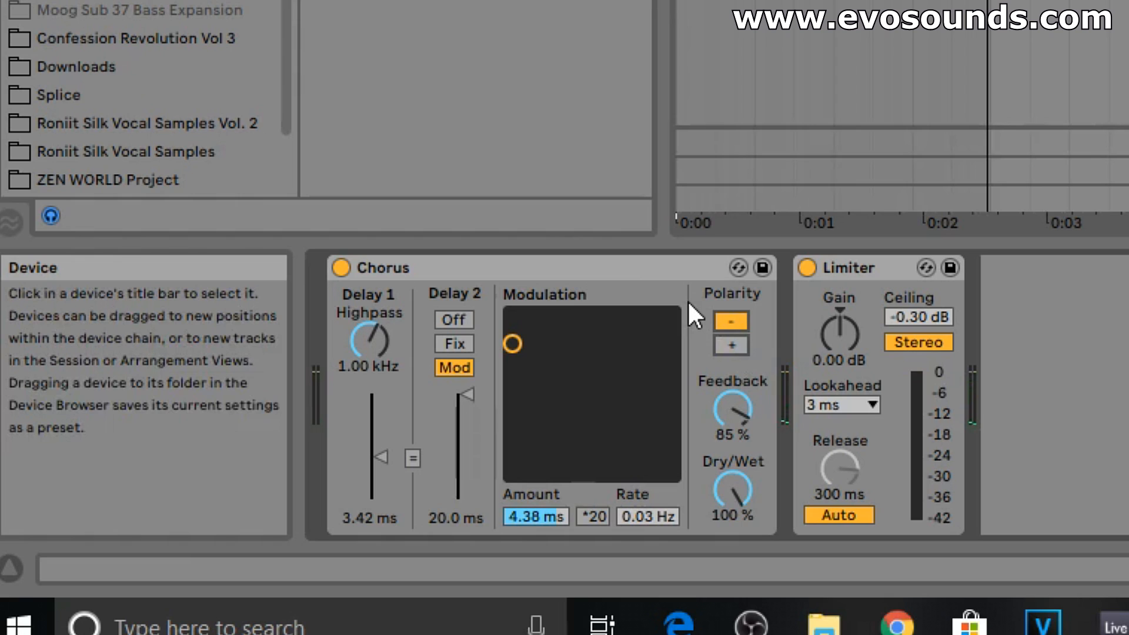
Audition the Chorus with less Dry/Wet and feedback, leaving feedback at 74% and Dry/Wet at 100%.
key("space")
left_click_drag(733, 490, 733, 522)
left_click_drag(725, 398, 725, 414)
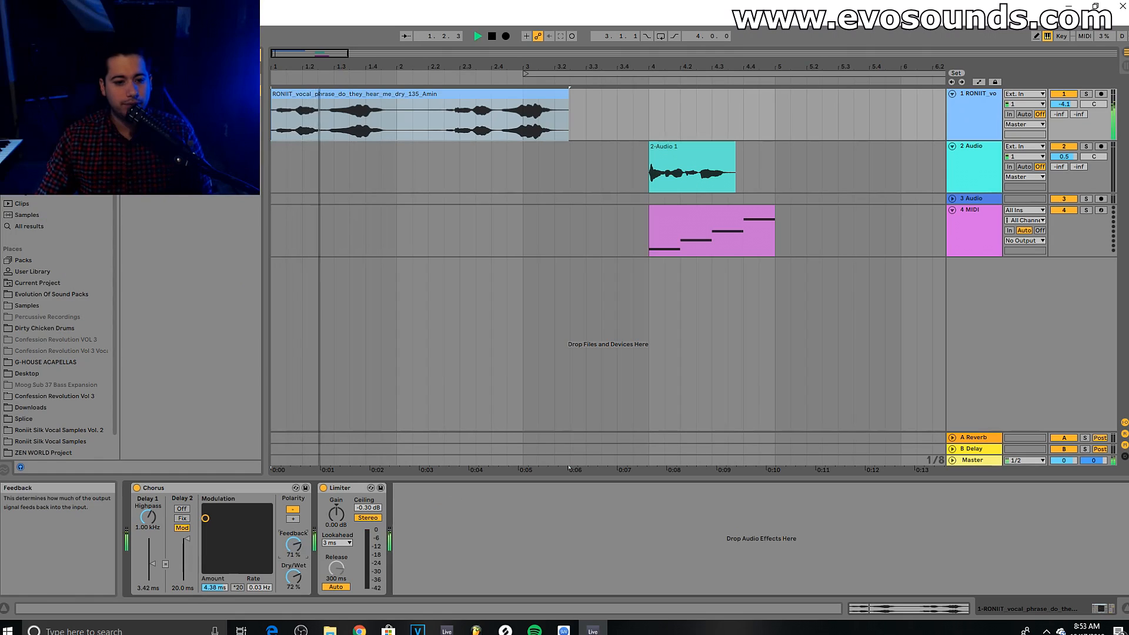
left_click_drag(293, 544, 293, 559)
key("space")
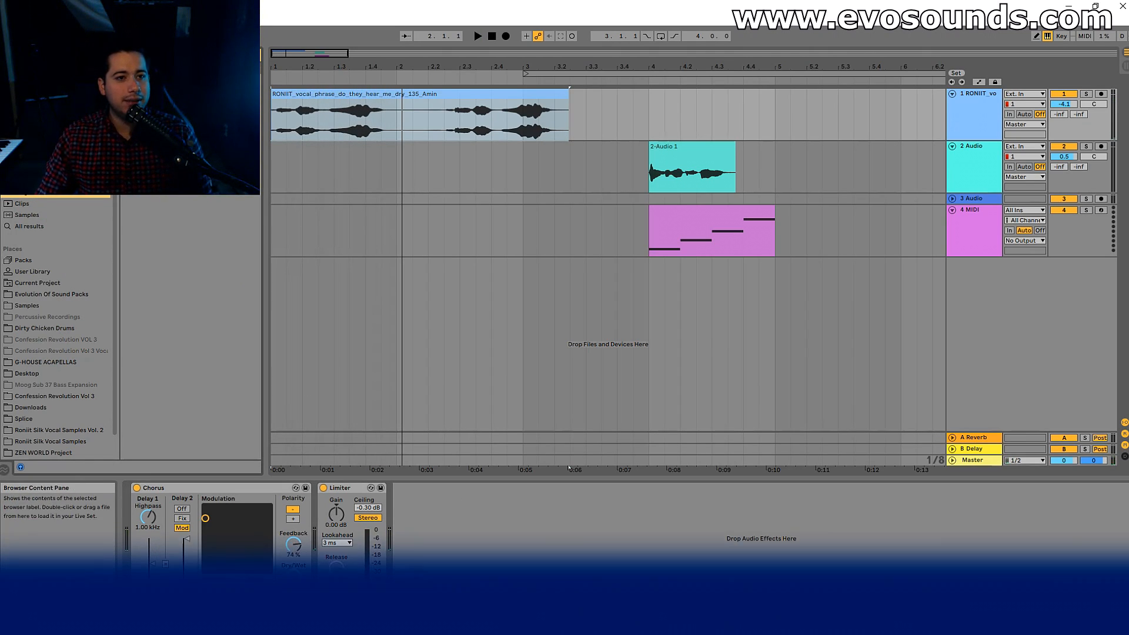
Add the LittleAlterBoy plug-in ahead of the Chorus and move its window clear of the vocal clip.
left_click(255, 55)
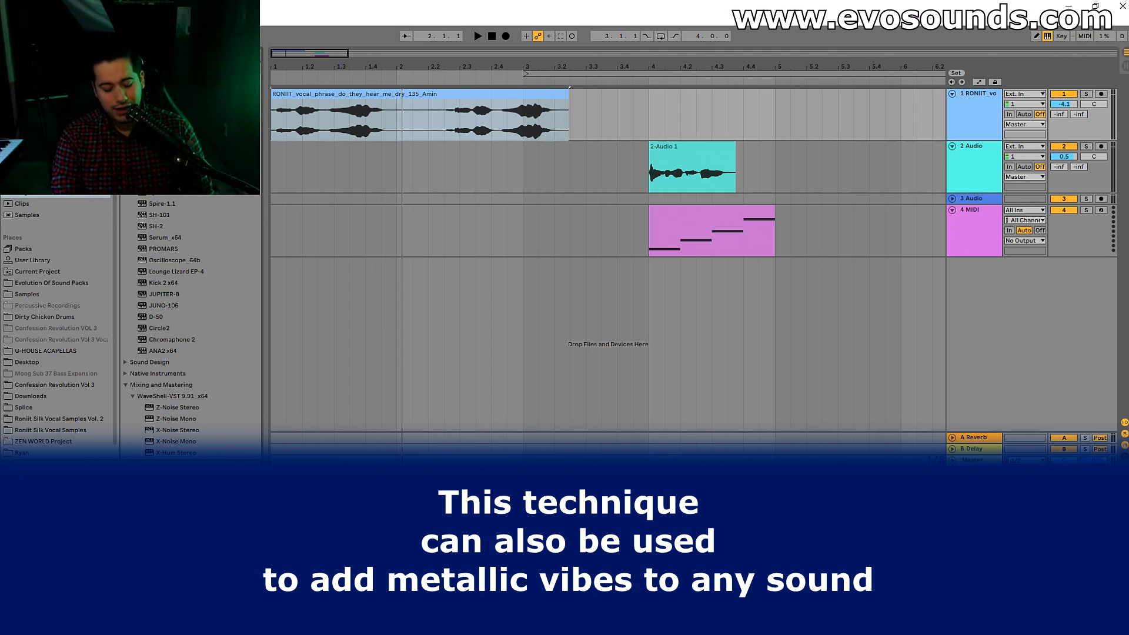
type("c")
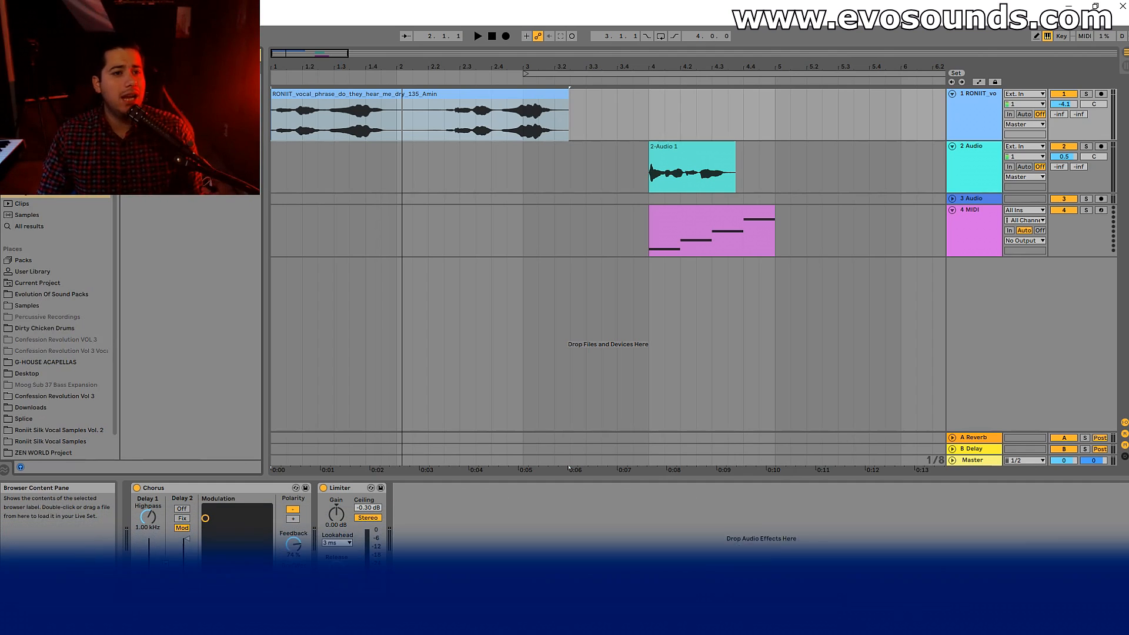
left_click_drag(395, 188, 147, 520)
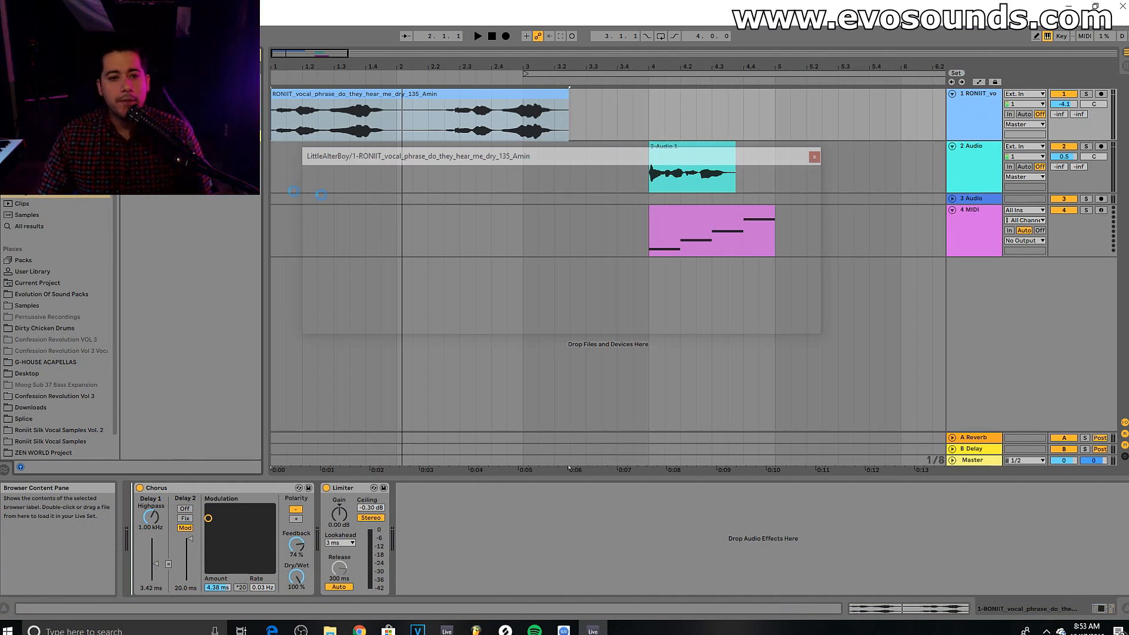
left_click_drag(555, 167, 718, 231)
Play the vocal clip and raise the vocal track's volume to -0.8 dB.
left_click(339, 105)
key("space")
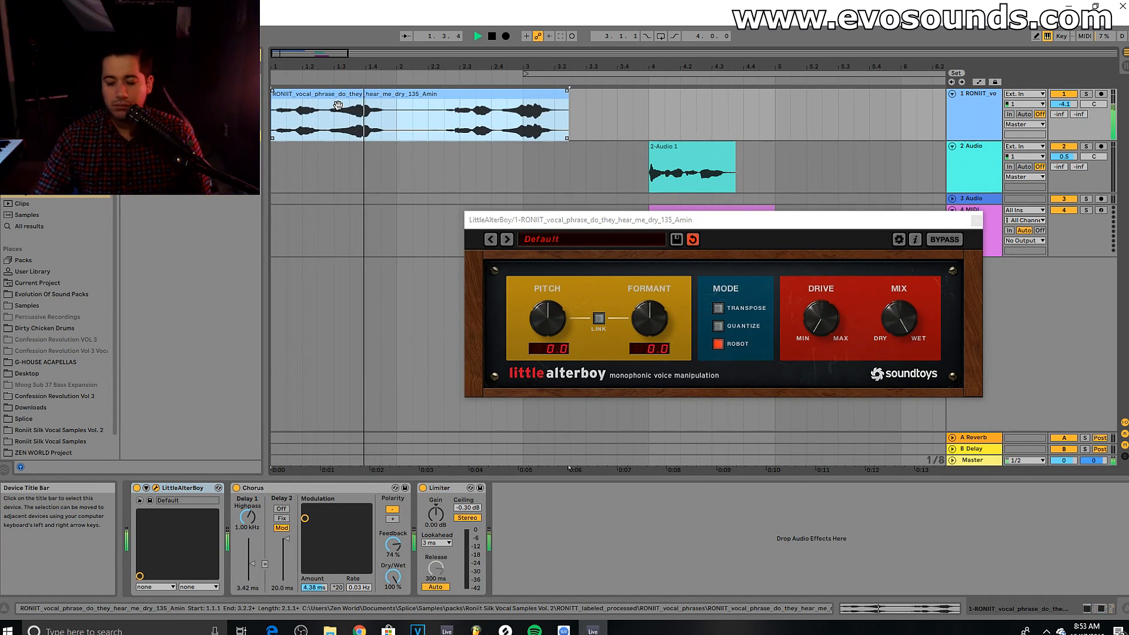
left_click_drag(1064, 104, 1063, 94)
key("space")
Search the browser for "cla" and place CLA Vocals Stereo between the Chorus and the Limiter.
left_click(194, 56)
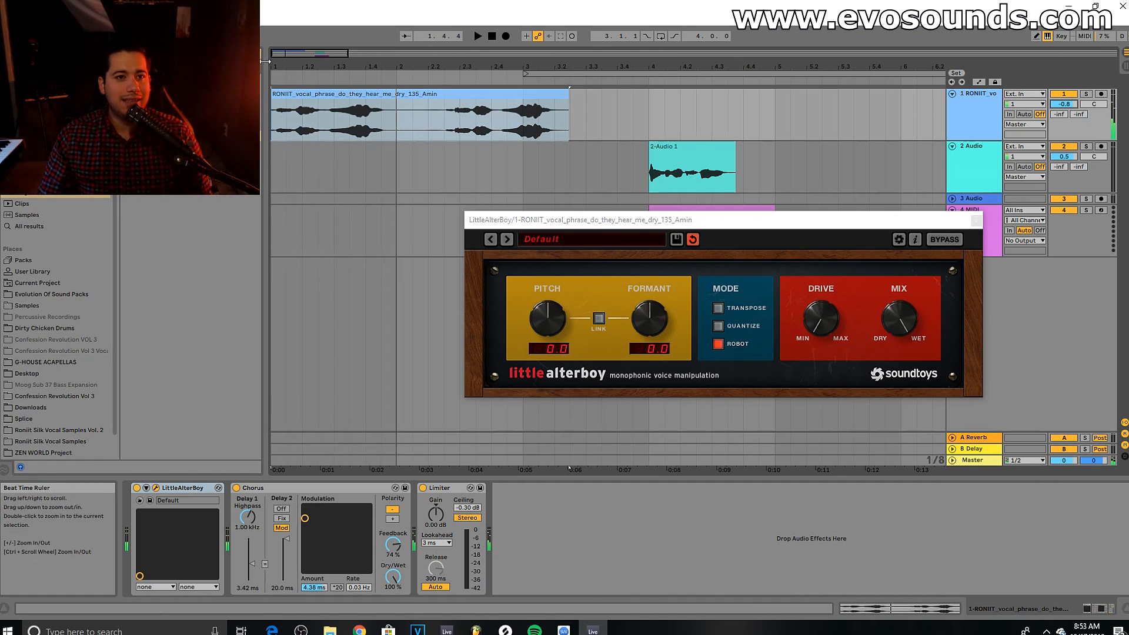
type("cla")
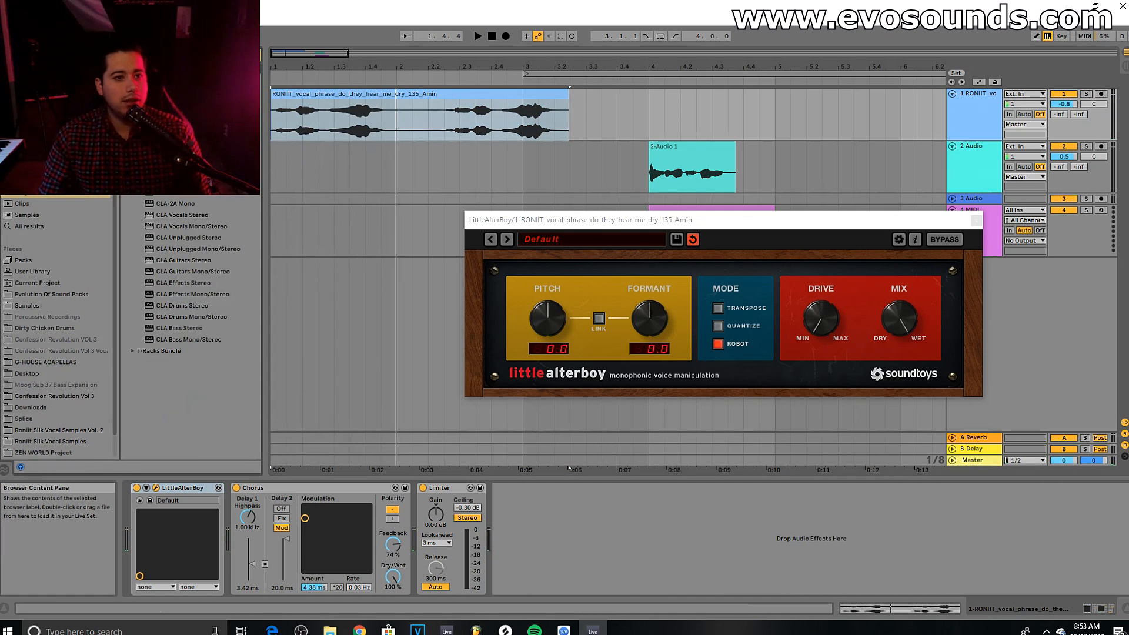
scroll(182, 264, "down", 2)
left_click(179, 238)
left_click(184, 219)
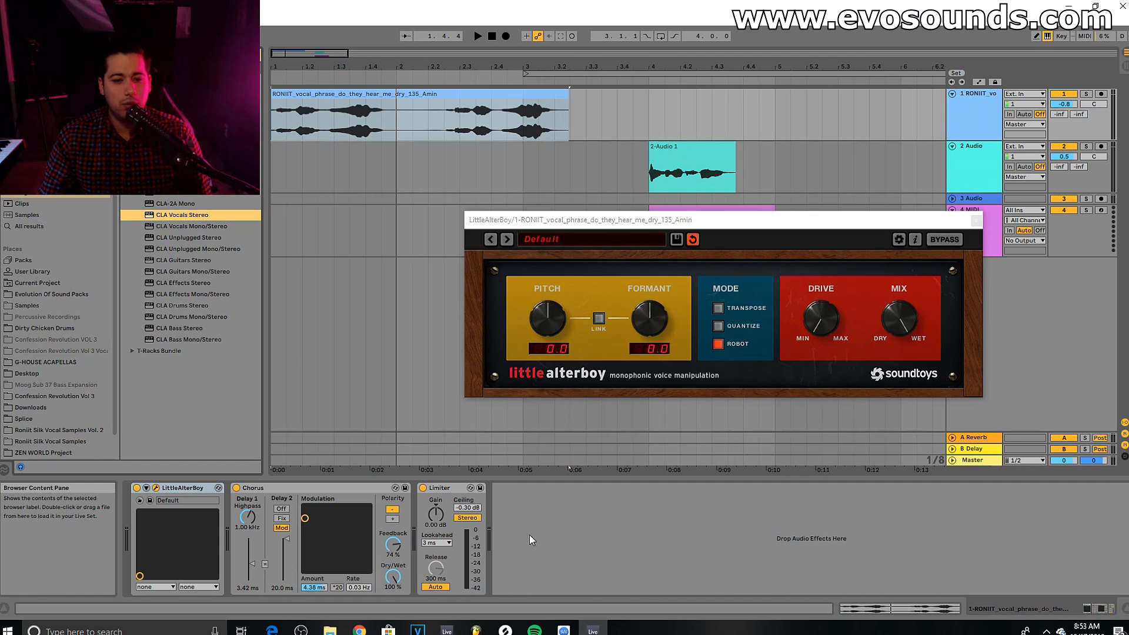
left_click_drag(179, 219, 566, 534)
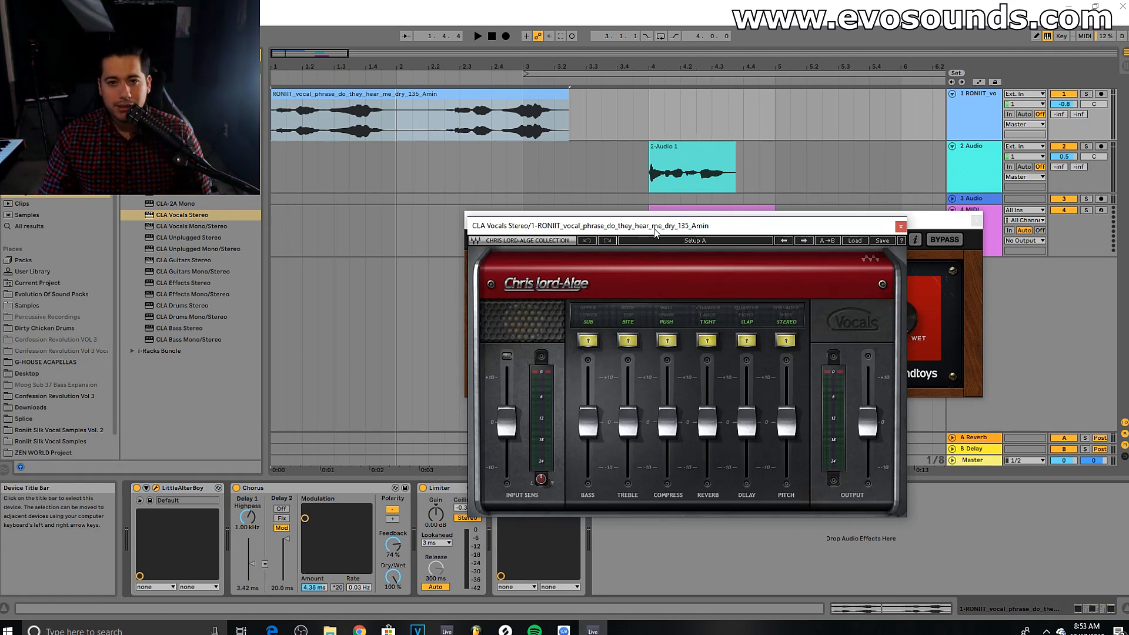
left_click_drag(529, 487, 420, 488)
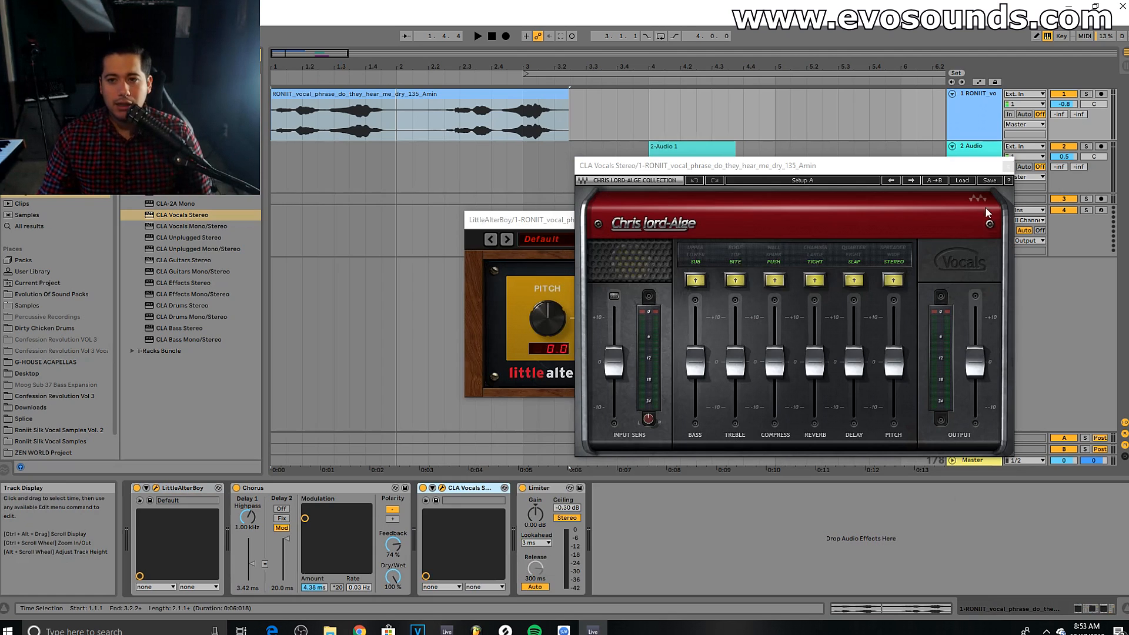
Load the Spaceman preset in CLA Vocals and customize it with lower reverb and the delay switched off.
left_click(962, 180)
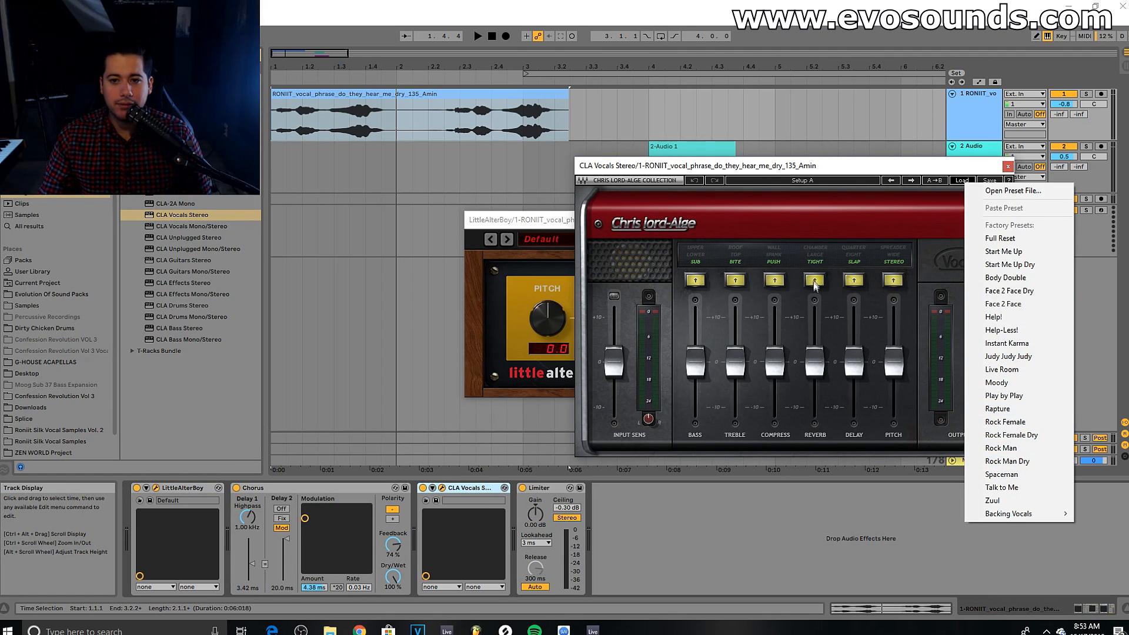
left_click(997, 474)
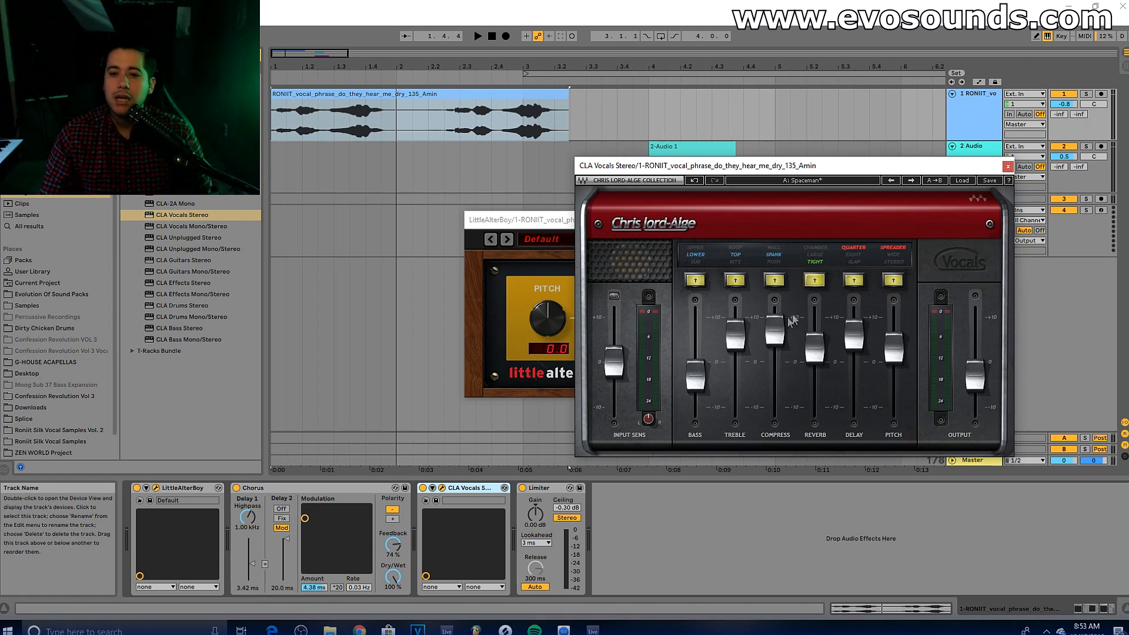
left_click_drag(814, 349, 814, 371)
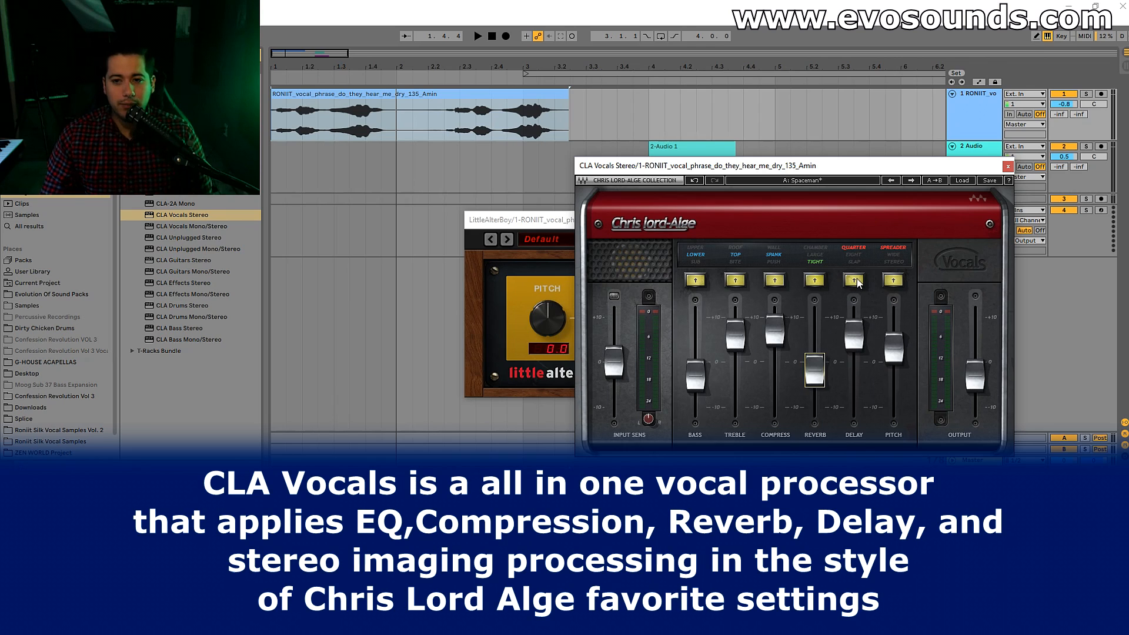
left_click_drag(857, 343, 815, 385)
key("space")
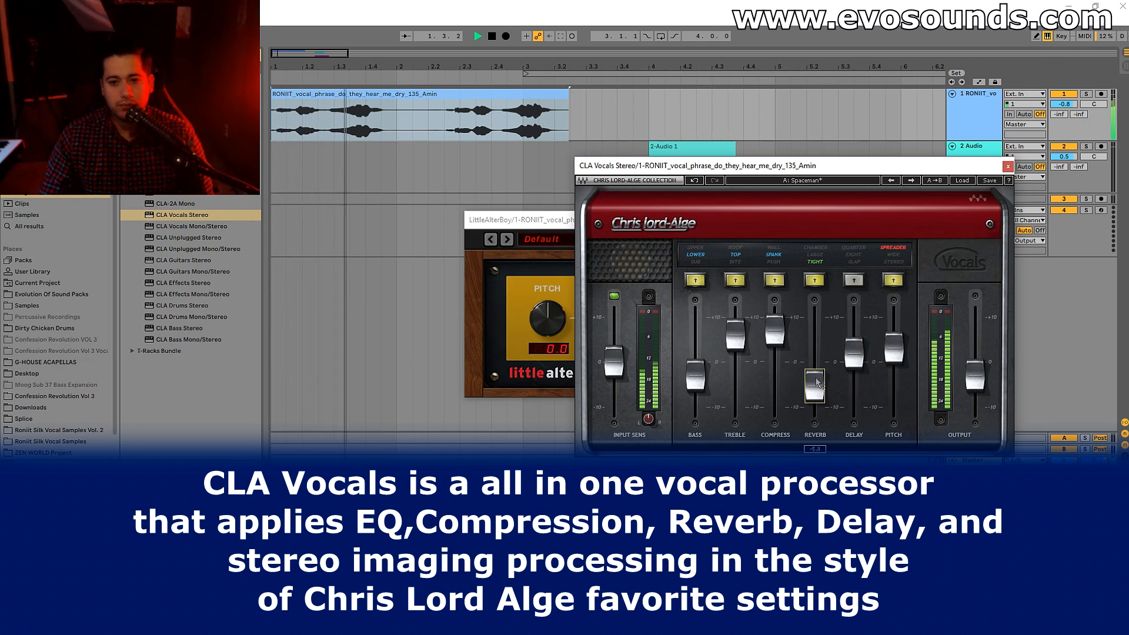
key("space")
Insert EQ Eight before the Limiter and cut band 3 by about 5.58 dB near 9.18 kHz.
left_click(36, 158)
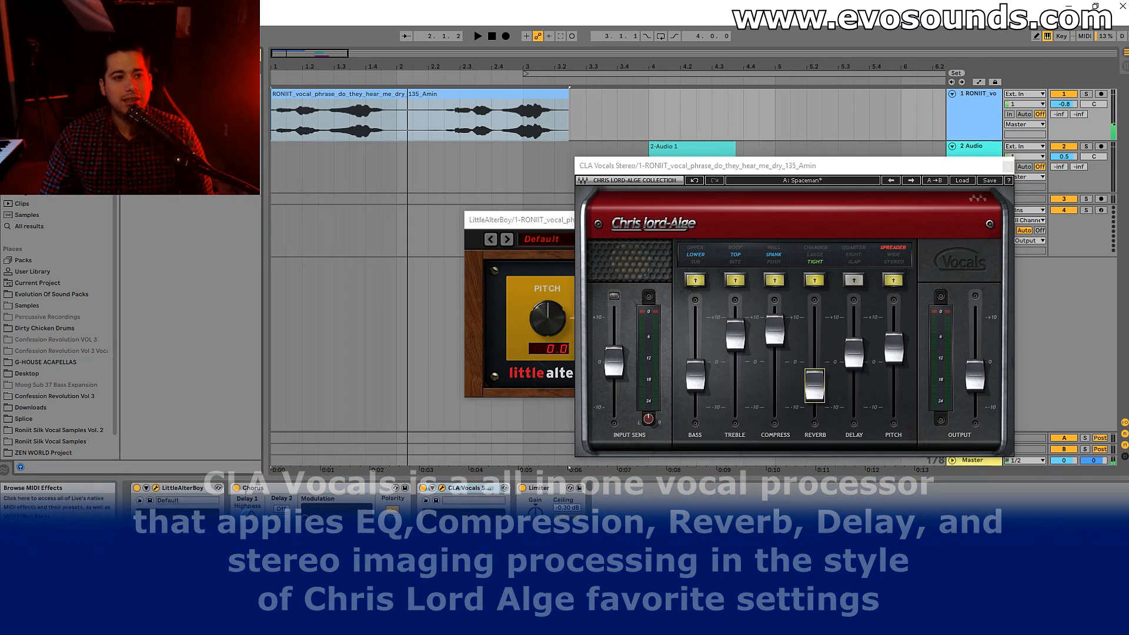
left_click_drag(153, 106, 488, 516)
left_click_drag(682, 533, 741, 545)
key("space")
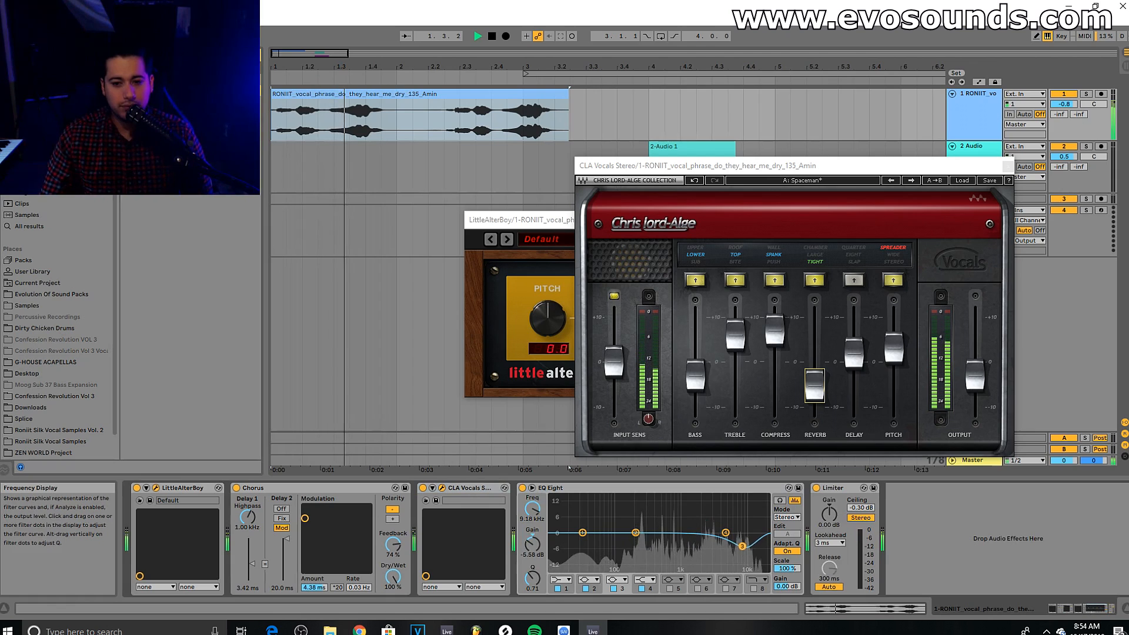
Change EQ Eight band 2 to a low-cut filter on the vocal.
left_click(595, 580)
left_click(590, 520)
key("space")
Enable EQ Eight band 6 and cut it by about 8.31 dB around 230 Hz, listening to the vocal.
left_click(699, 588)
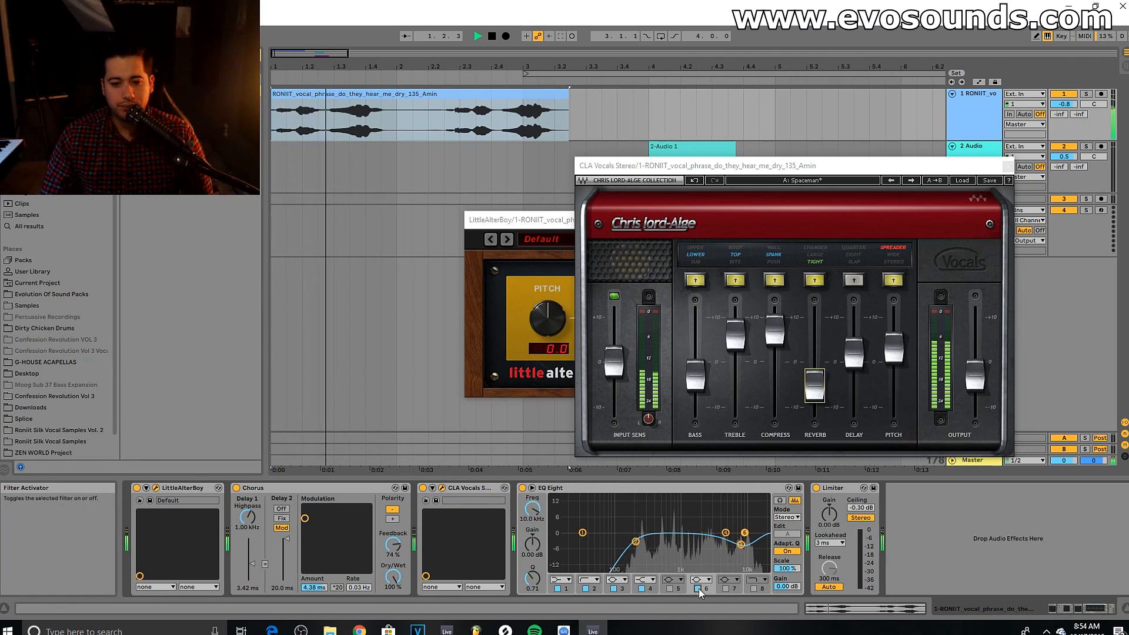
left_click_drag(744, 533, 639, 553)
key("space")
key("space")
key("space")
key("space")
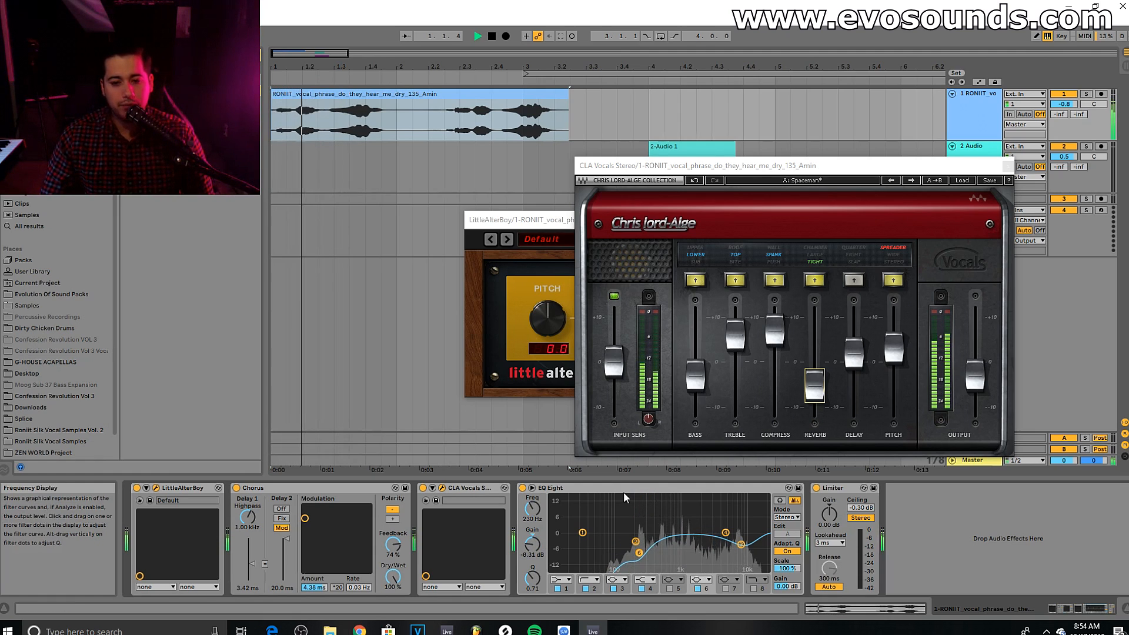
Play the vocal while comparing the sound with EQ Eight bypassed and active.
left_click(523, 488)
key("space")
left_click(523, 488)
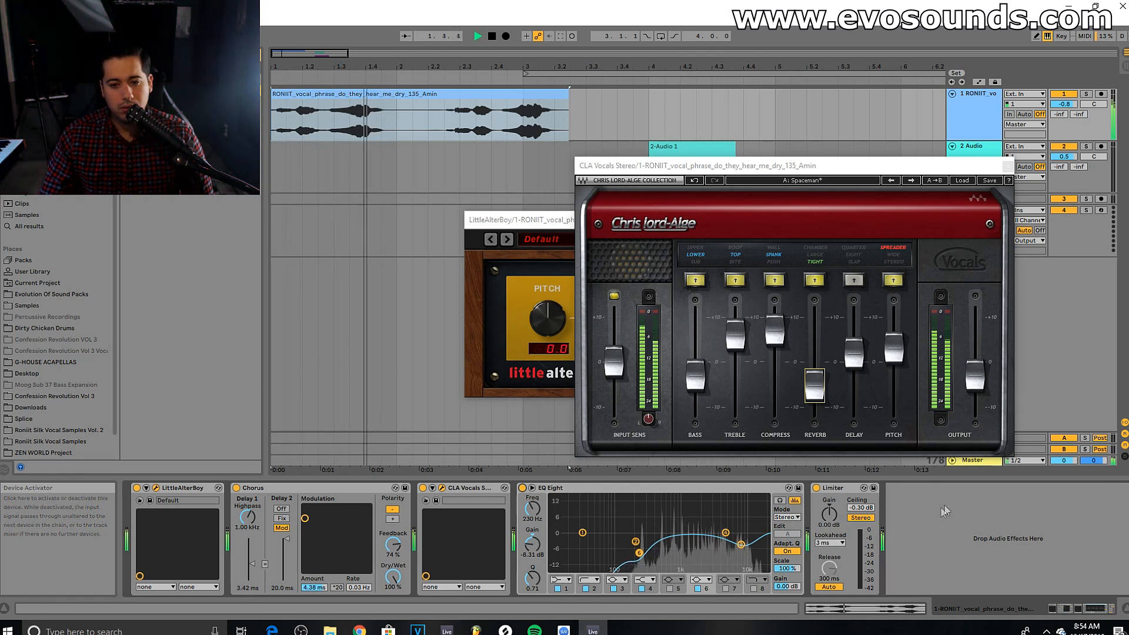
key("space")
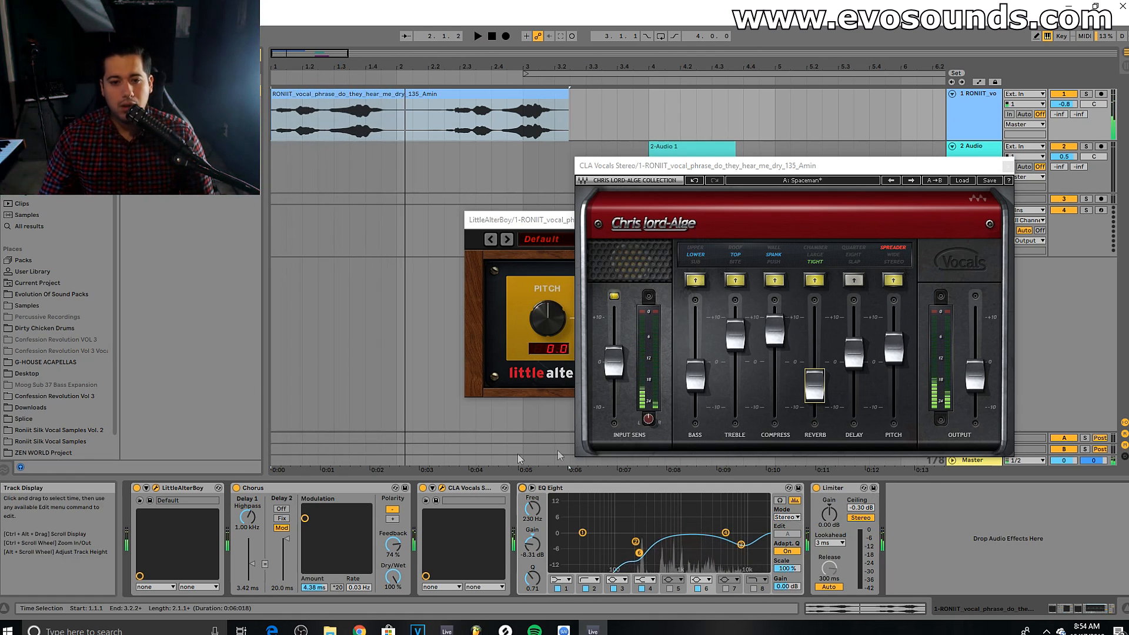
Lower the LittleAlterBoy pitch to -12.0 and listen to the vocal.
left_click(544, 288)
key("space")
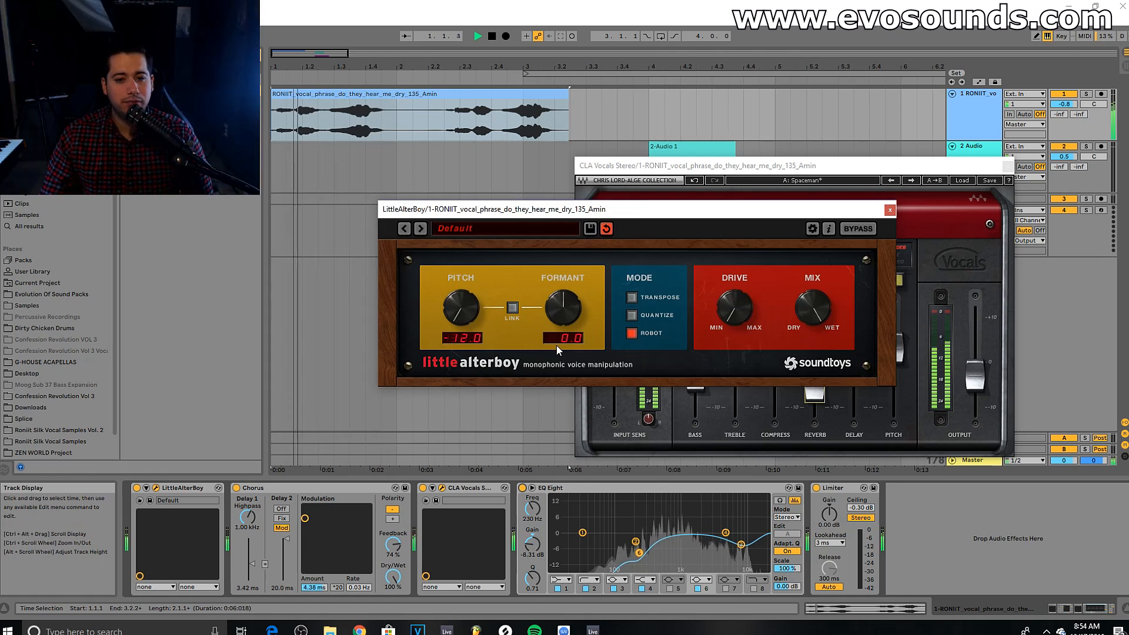
key("space")
Move EQ Eight band 6 to 150 Hz at about 0.62 dB and boost band 3 by about 5.58 dB near 15.8 kHz.
left_click_drag(639, 553, 630, 537)
key("space")
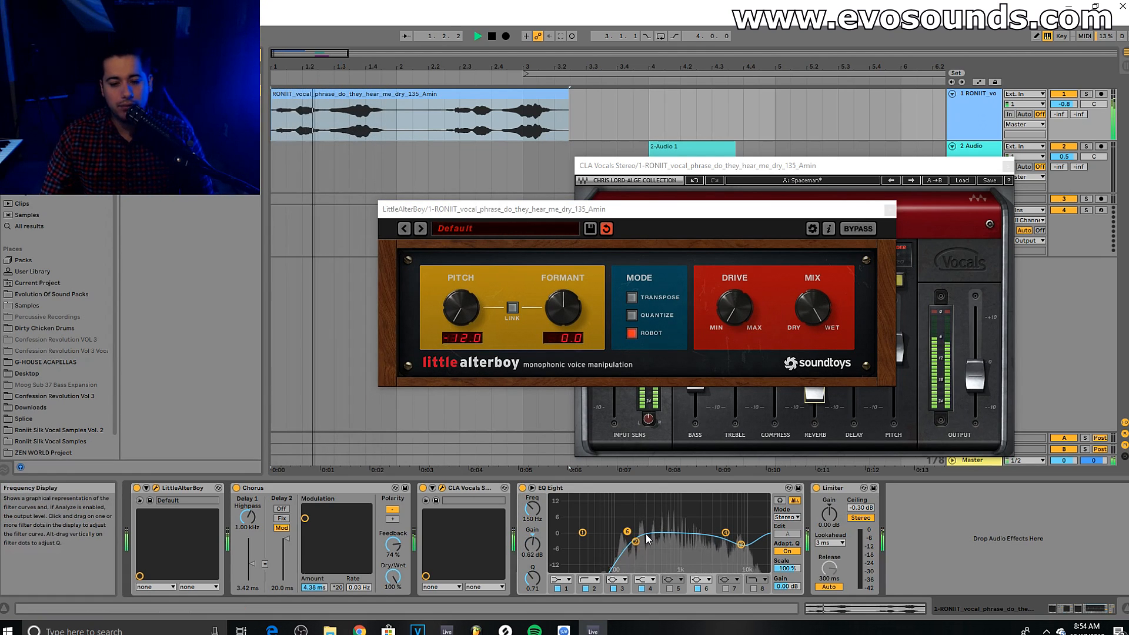
left_click_drag(741, 549, 758, 520)
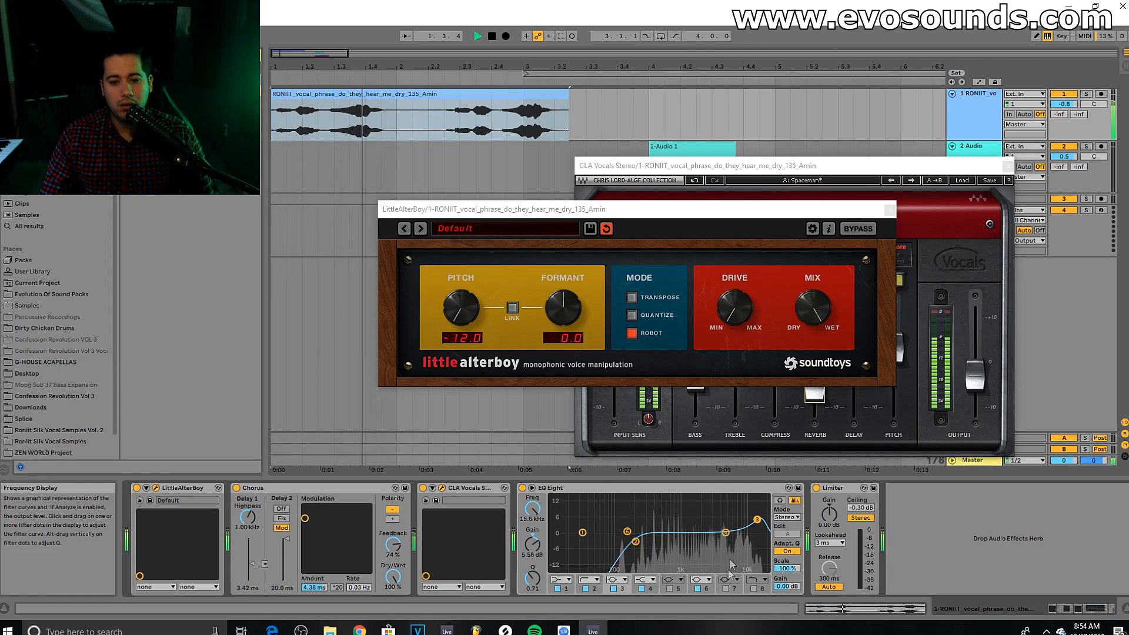
Boost EQ Eight band 4 by about 3.84 dB near 6.96 kHz, and enable band 7 with a 6.82 dB cut near 899 Hz.
left_click(725, 589)
key("space")
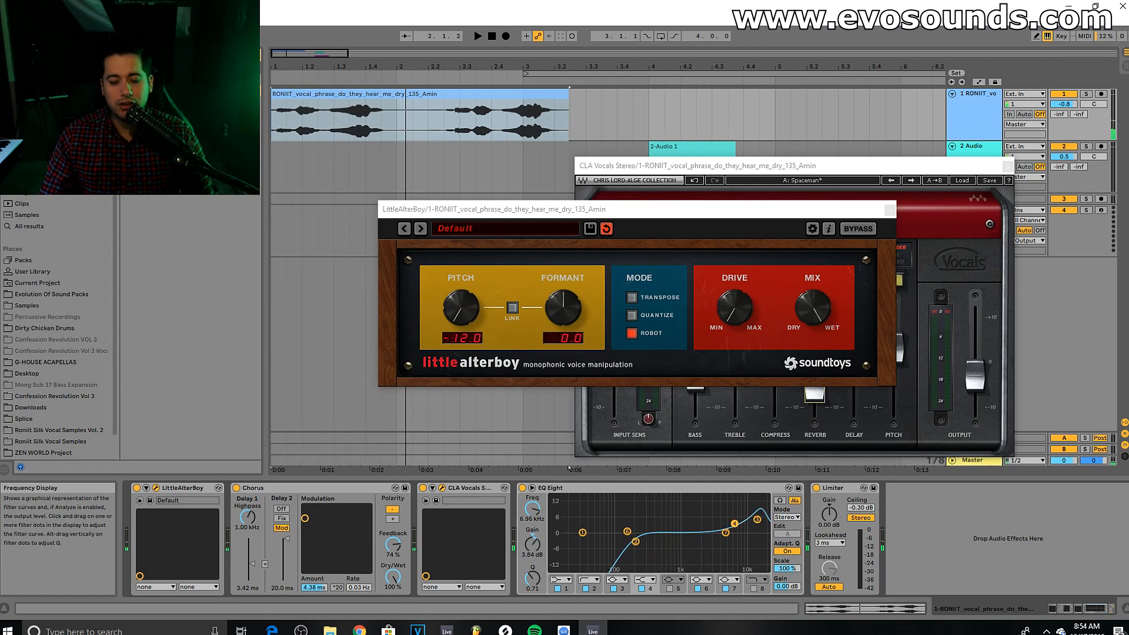
key("space")
left_click_drag(736, 508, 678, 549)
key("space")
key("space")
key("space")
key("space")
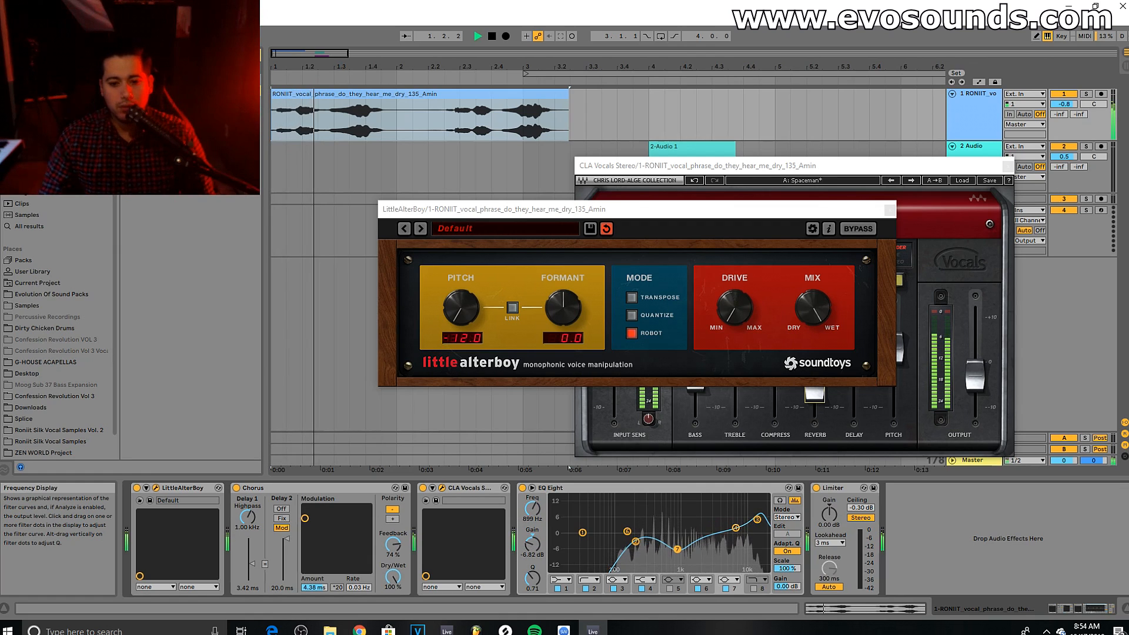
Enable EQ Eight band 5 with a cut of about 8.31 dB near 3.16 kHz, and close the LittleAlterBoy window.
left_click(670, 589)
key("space")
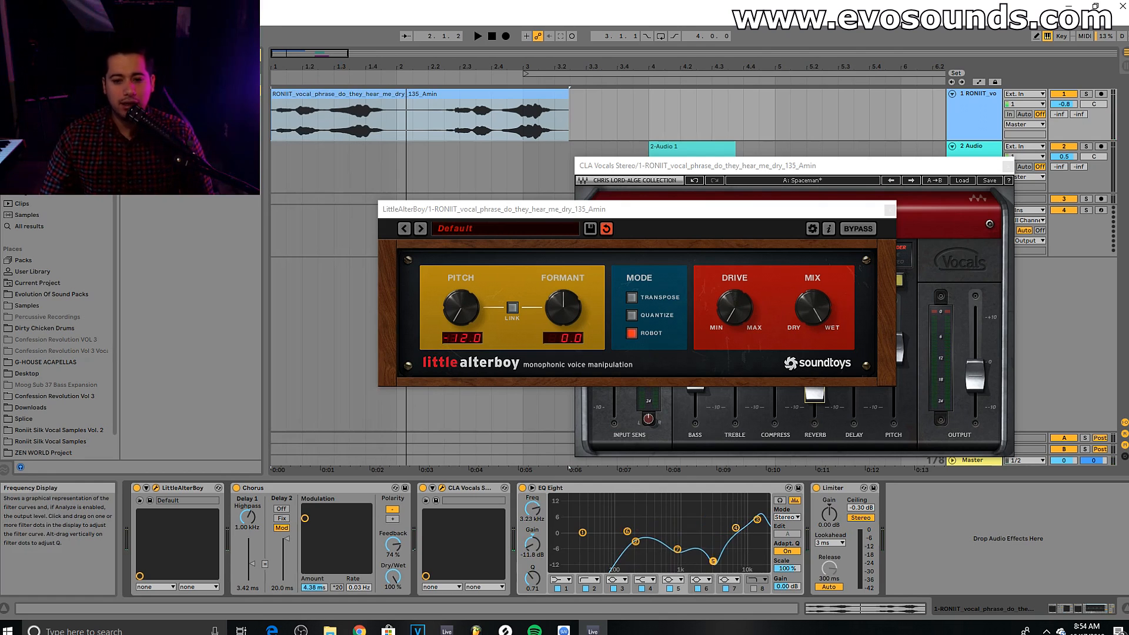
key("space")
left_click_drag(713, 560, 712, 553)
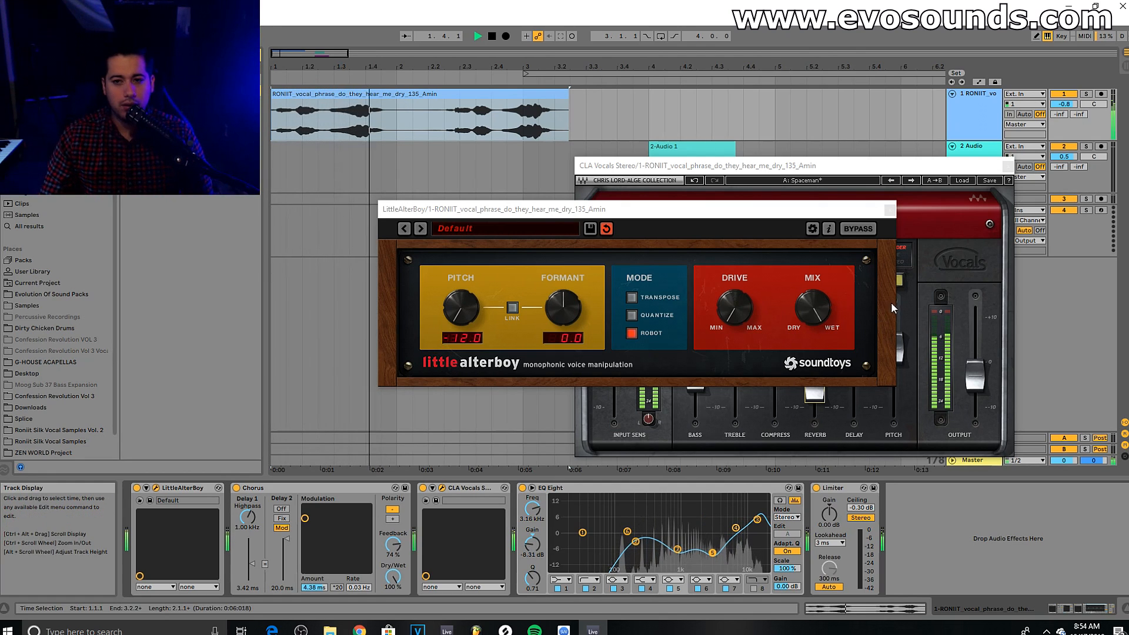
left_click(889, 209)
key("space")
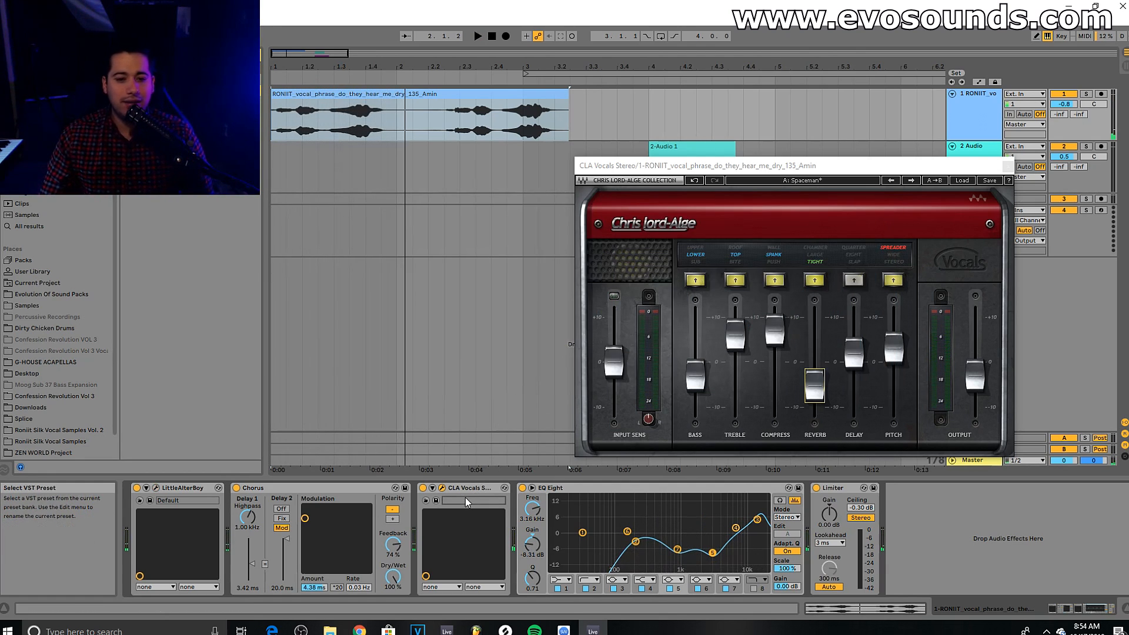
Replace the Chorus with a Simple Delay between LittleAlterBoy and CLA Vocals.
left_click(320, 492)
key("Delete")
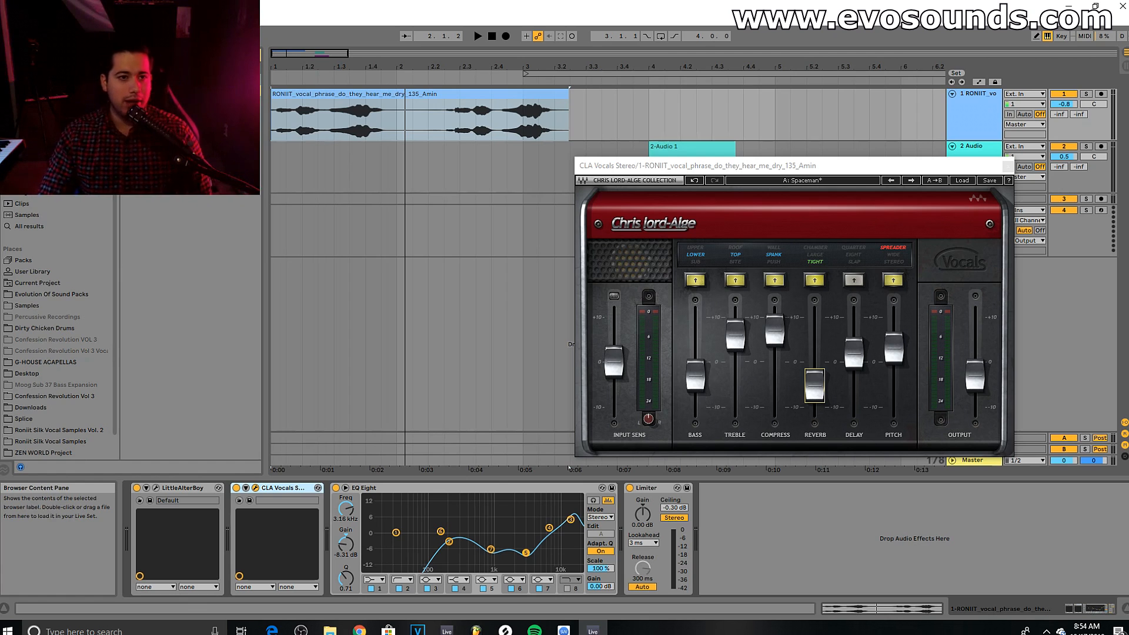
type("e")
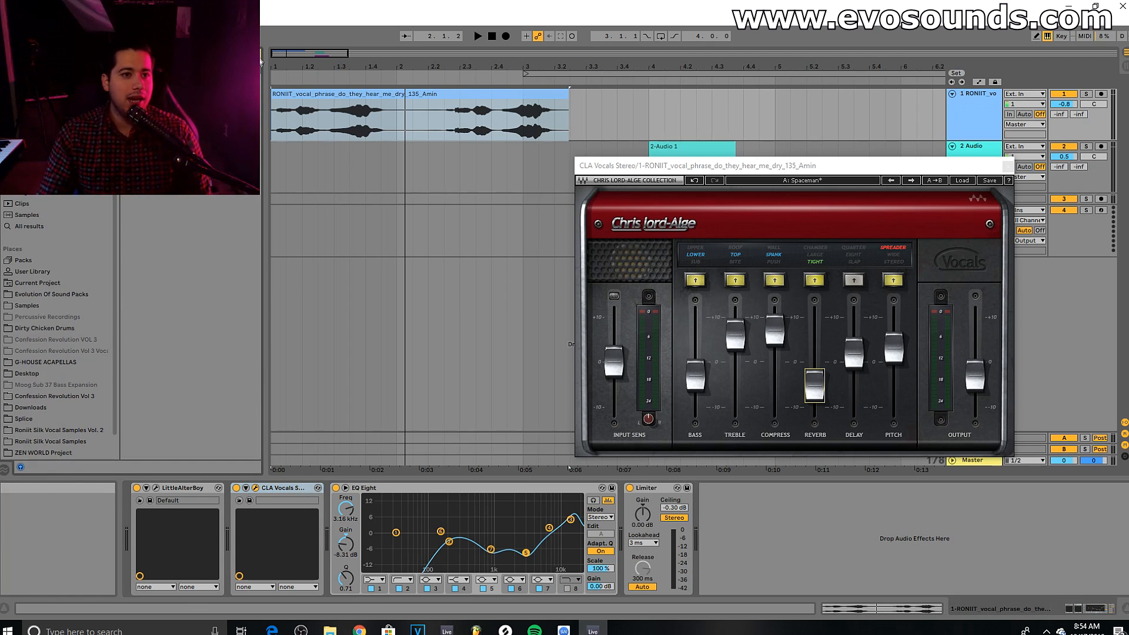
left_click_drag(294, 466, 309, 558)
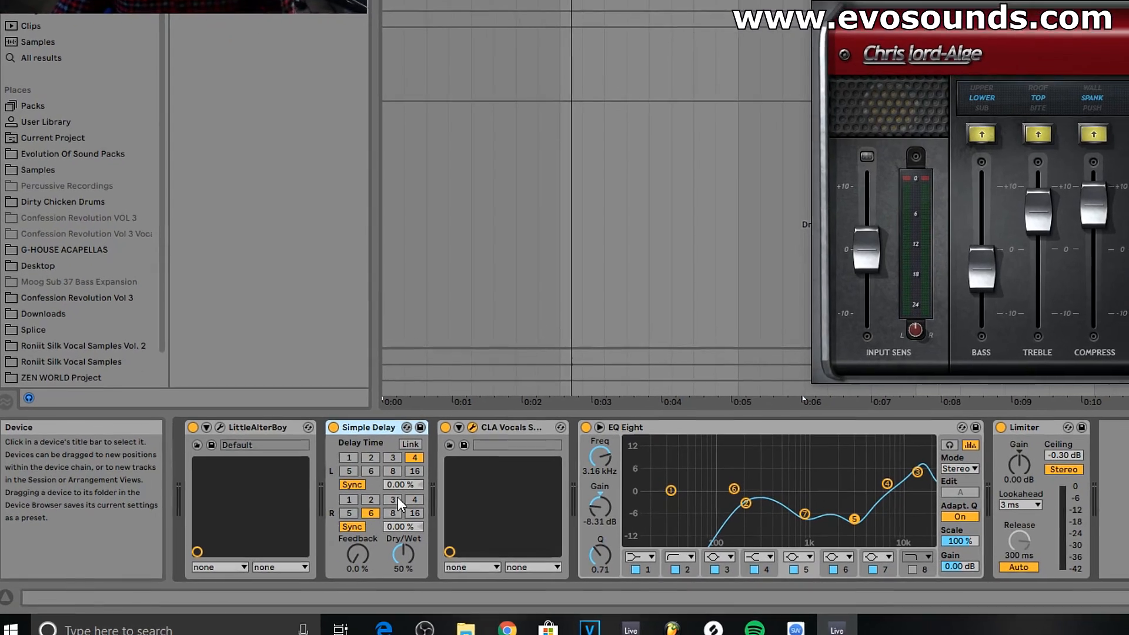
Switch both Simple Delay channels to Time mode, with 45.4 ms on L, 33.7 ms on R and Dry/Wet at 100%.
left_click(249, 528)
left_click(443, 498)
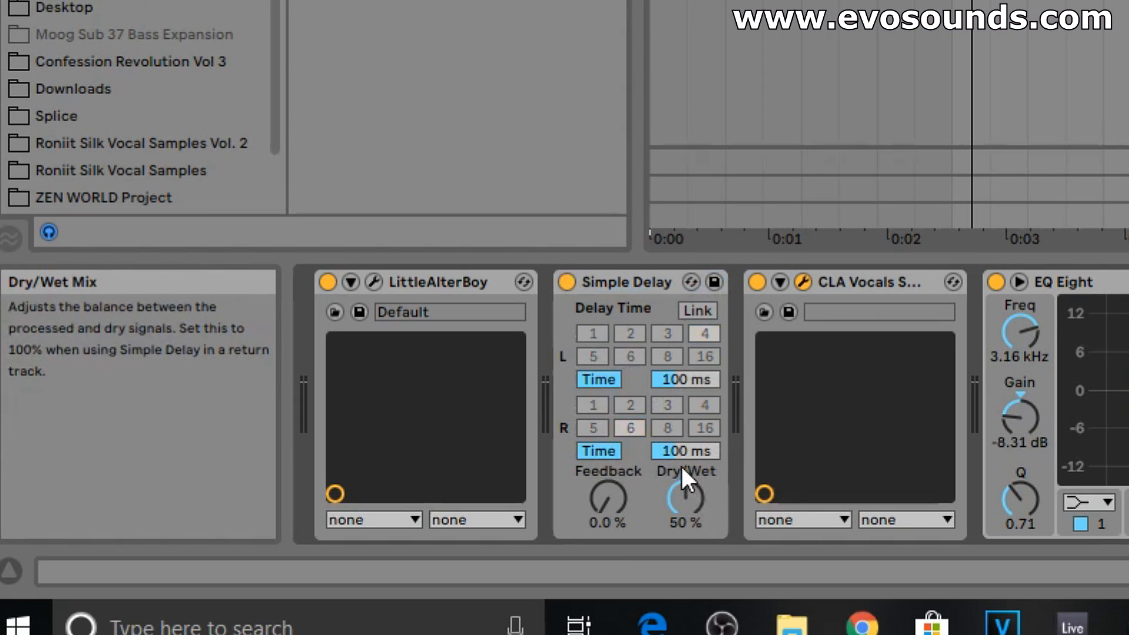
mouse_move(686, 451)
left_mouse_down()
mouse_move(687, 485)
mouse_move(697, 458)
left_mouse_up()
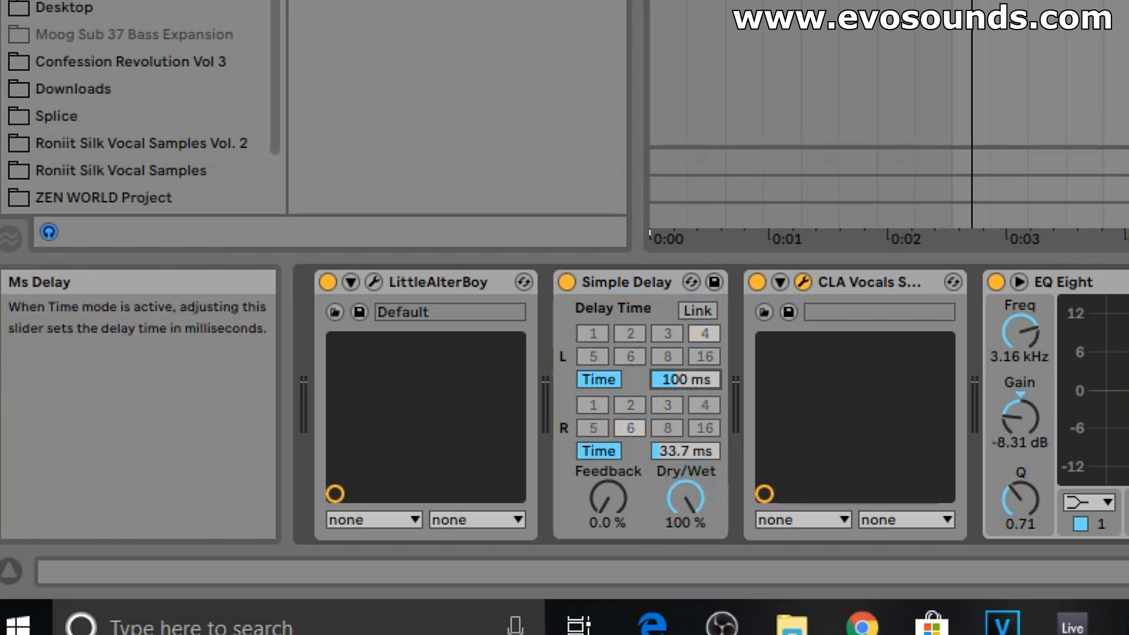
left_click_drag(685, 379, 638, 495)
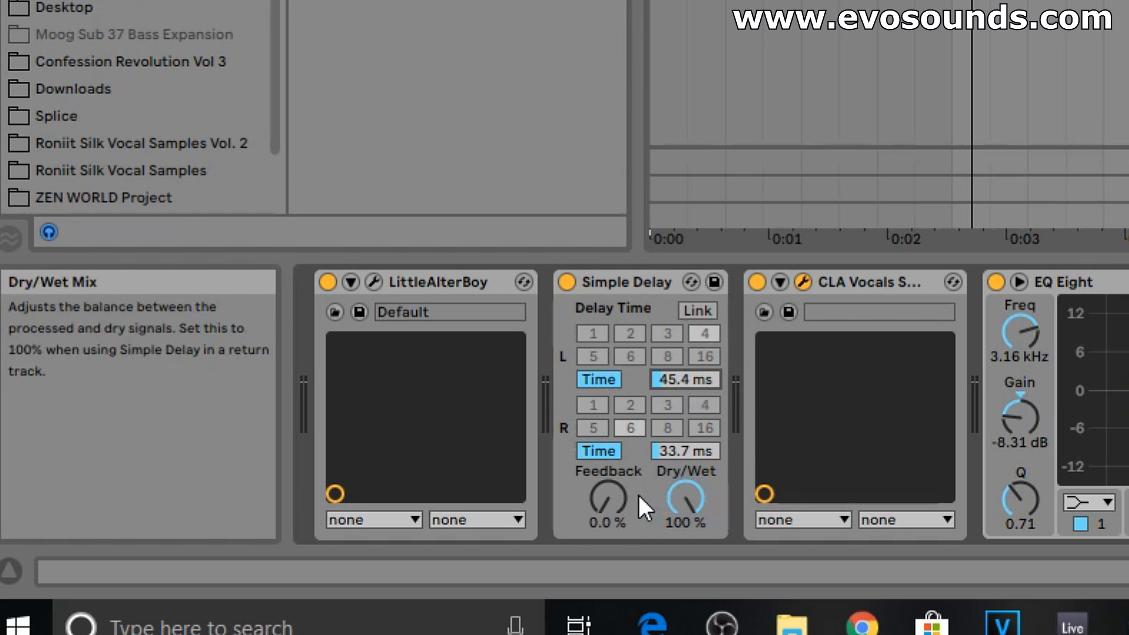
Raise the Simple Delay feedback to 78% while listening to the vocal.
left_click_drag(609, 497, 608, 492)
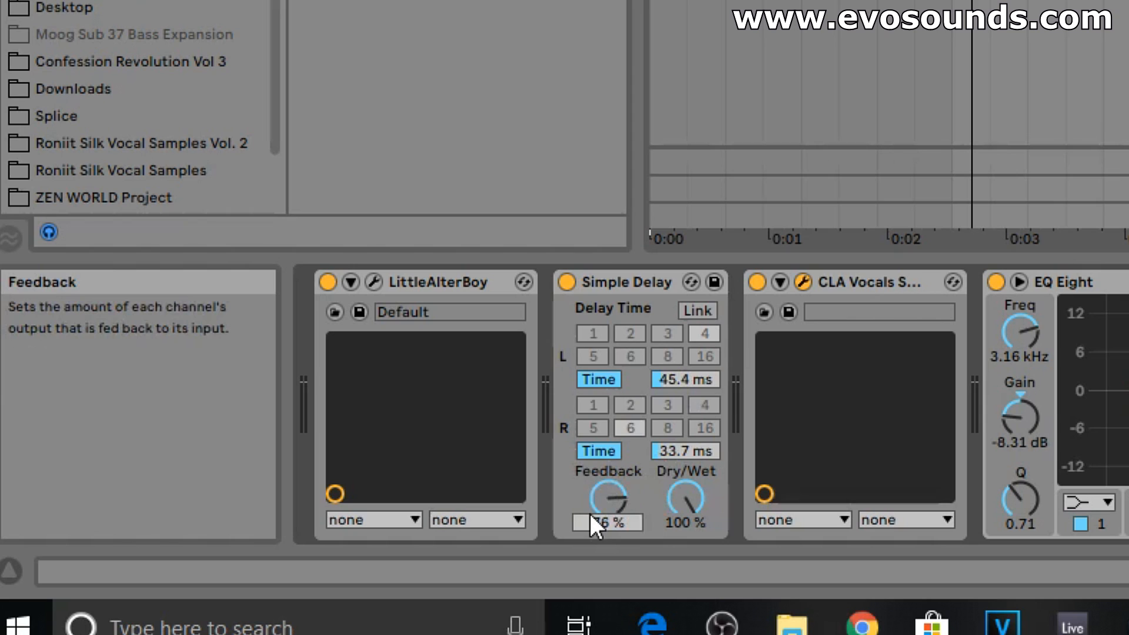
key("space")
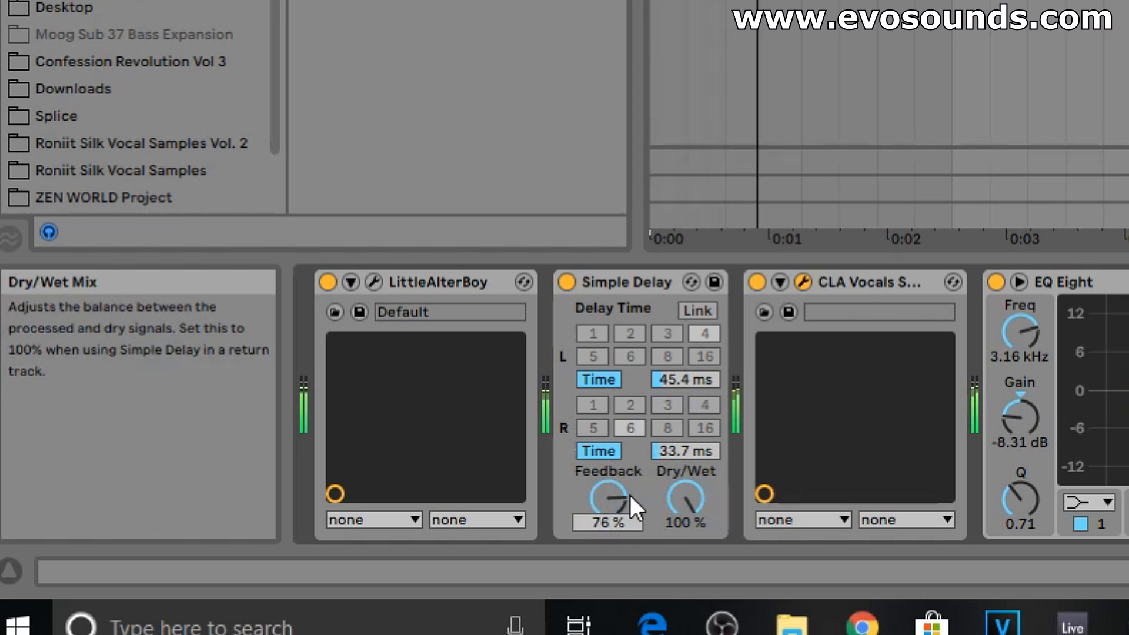
left_click_drag(625, 480, 624, 476)
Deactivate LittleAlterBoy, CLA Vocals and EQ Eight to hear only the Simple Delay on the vocal.
left_click(328, 282)
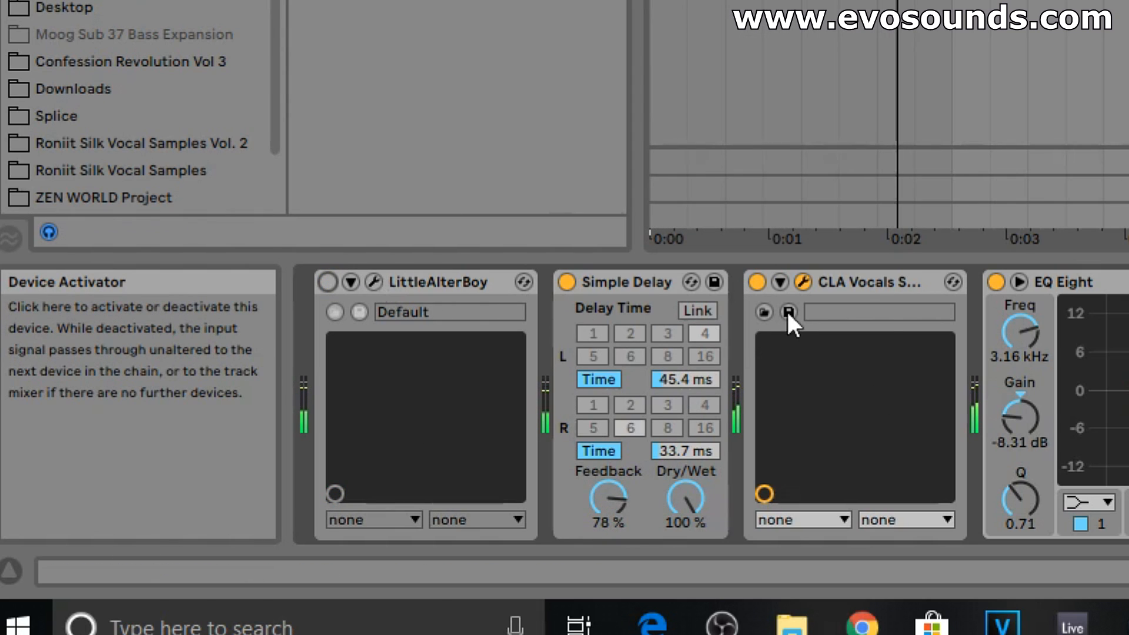
left_click(757, 282)
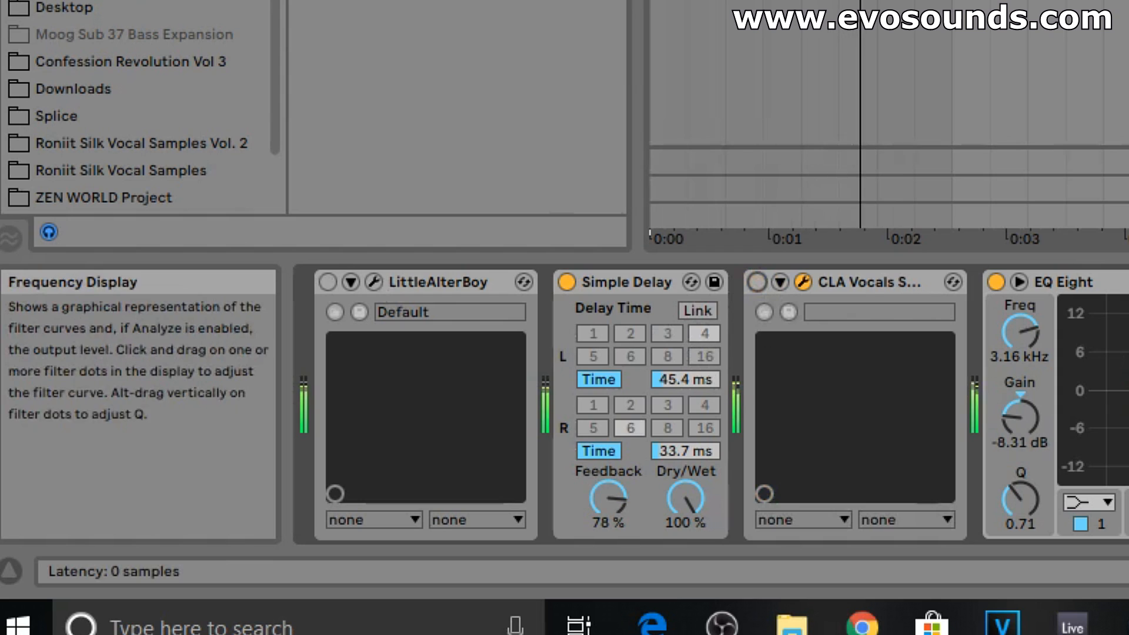
left_click(996, 283)
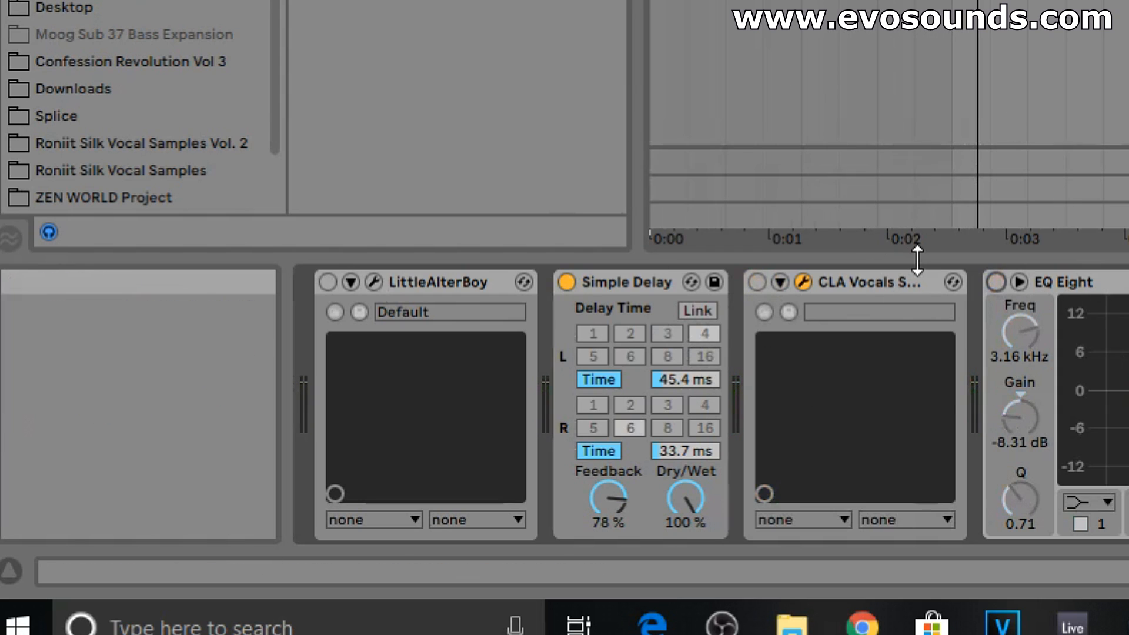
Set the Simple Delay feedback to 63% and its delay times to 68.7 ms on L and 52.4 ms on R.
mouse_move(608, 499)
left_mouse_down()
mouse_move(607, 485)
mouse_move(605, 497)
left_mouse_up()
left_click_drag(697, 387, 696, 373)
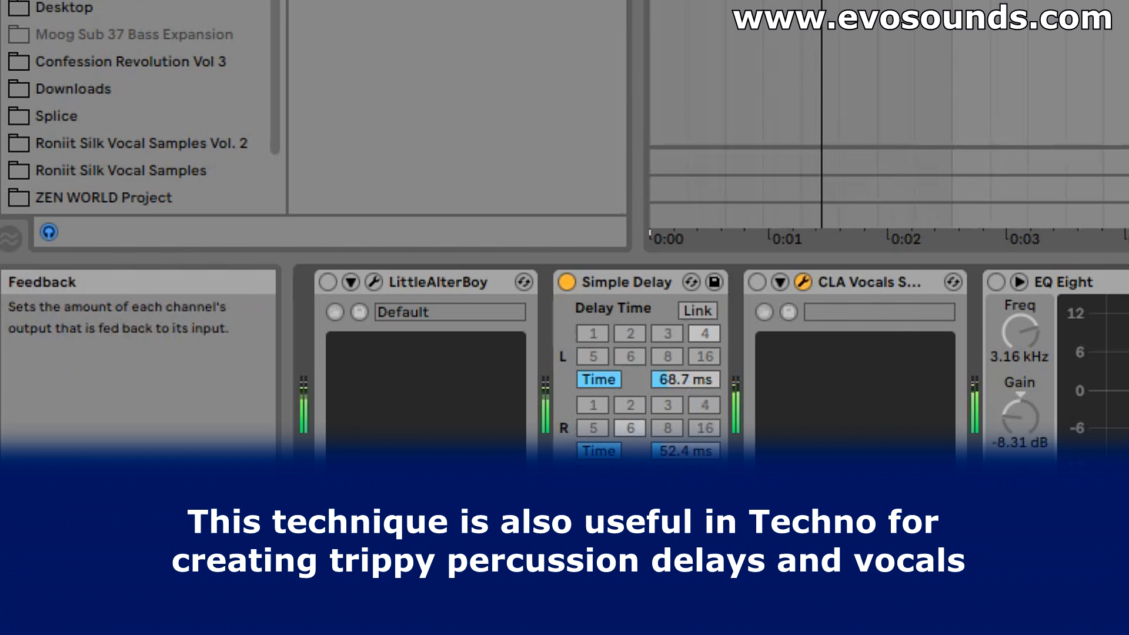
Delete the Simple Delay and all other effects from the vocal phrase track.
left_click(651, 283)
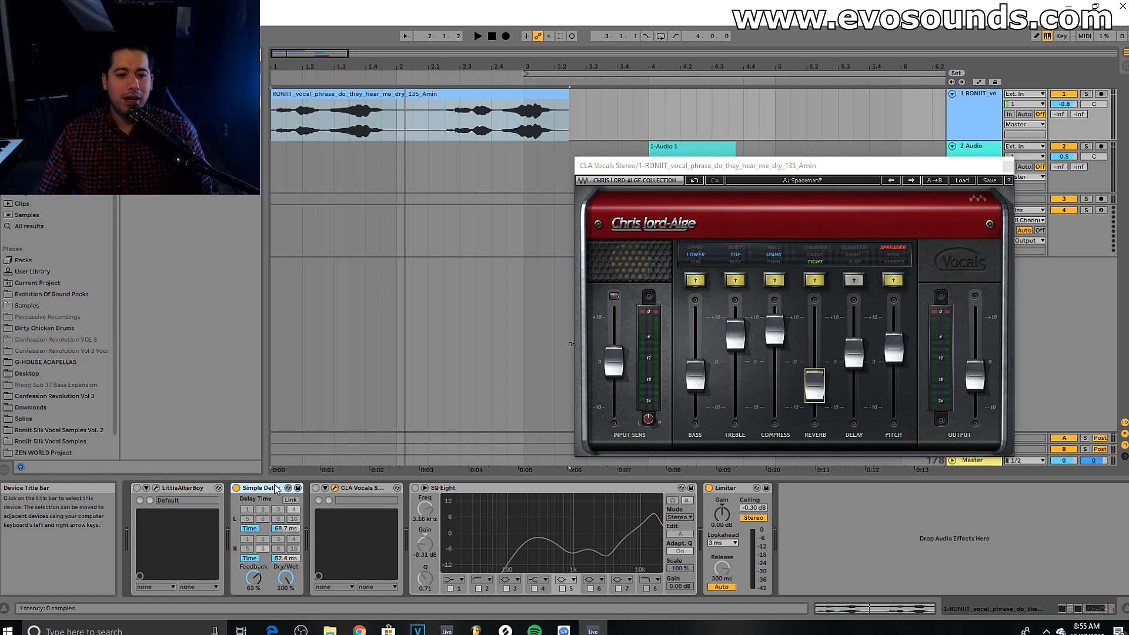
left_click(259, 488)
key("Delete")
key("Delete")
key("Delete")
key("Delete")
key("Delete")
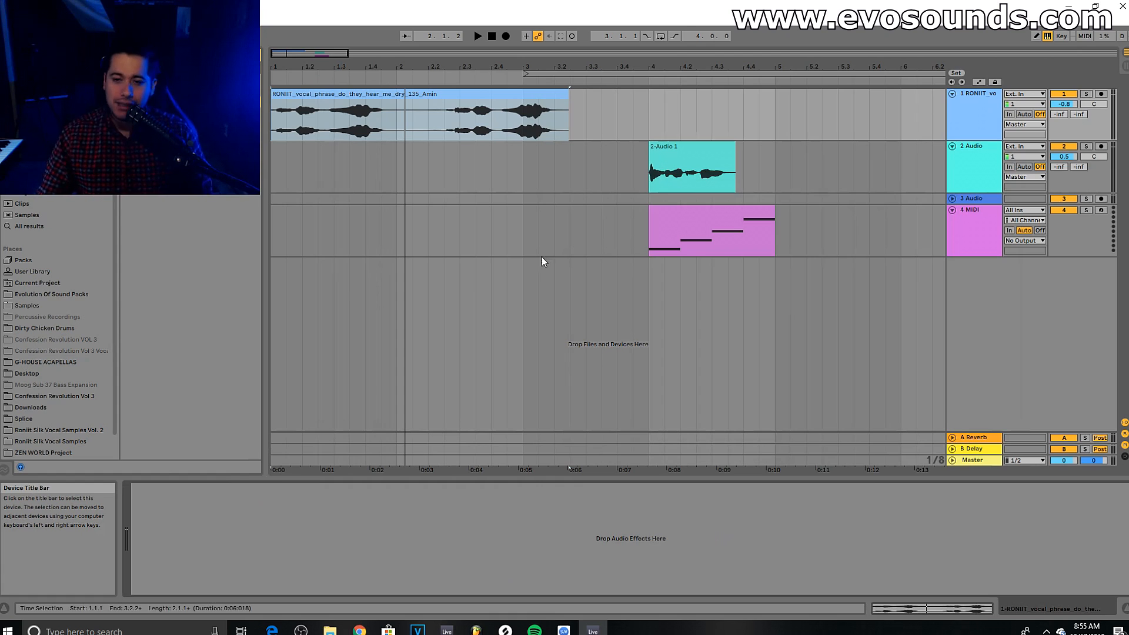
Select the audio clip on track 2 and play it.
left_click(692, 171)
left_click_drag(299, 55, 321, 68)
key("space")
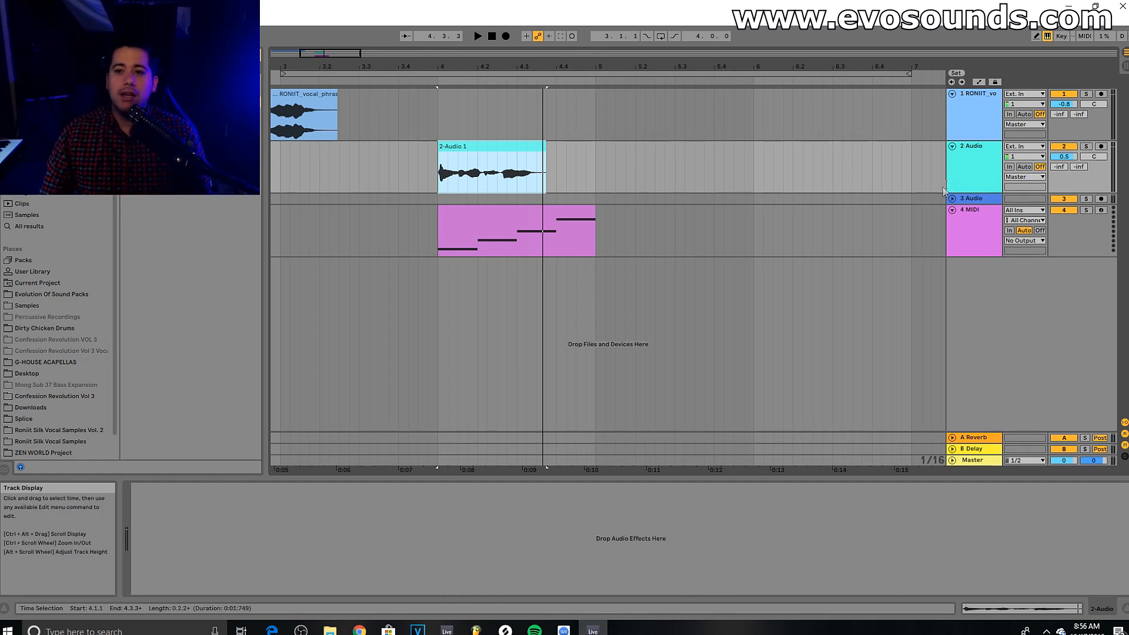
Insert a Vocoder on track 2 Audio, set its carrier to External and check the available audio sources.
left_click(974, 171)
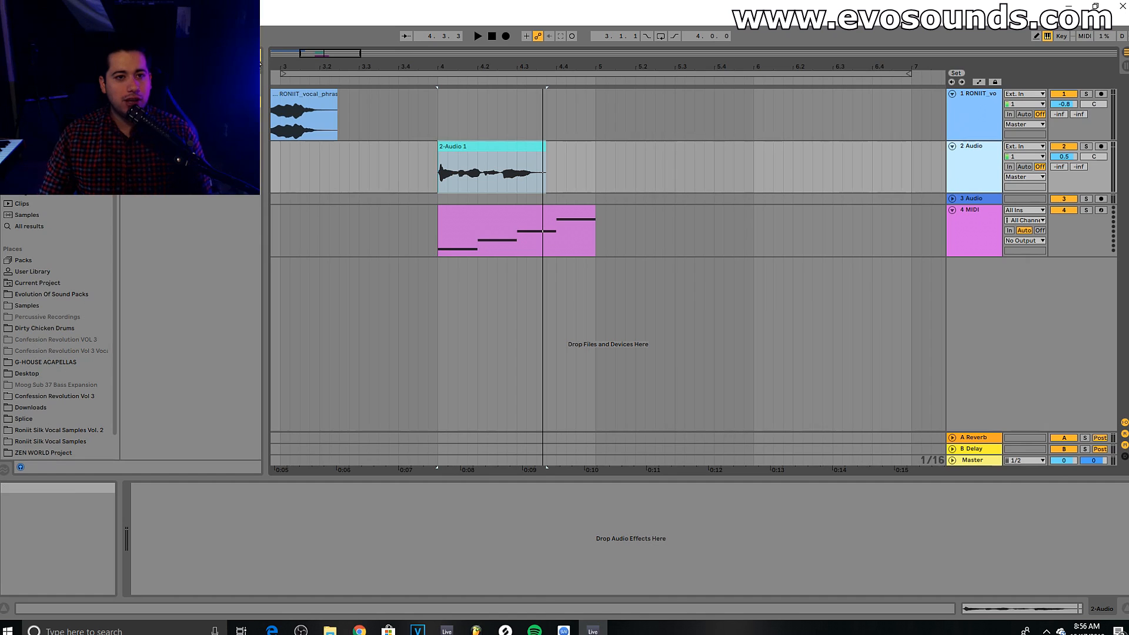
type("vocoder")
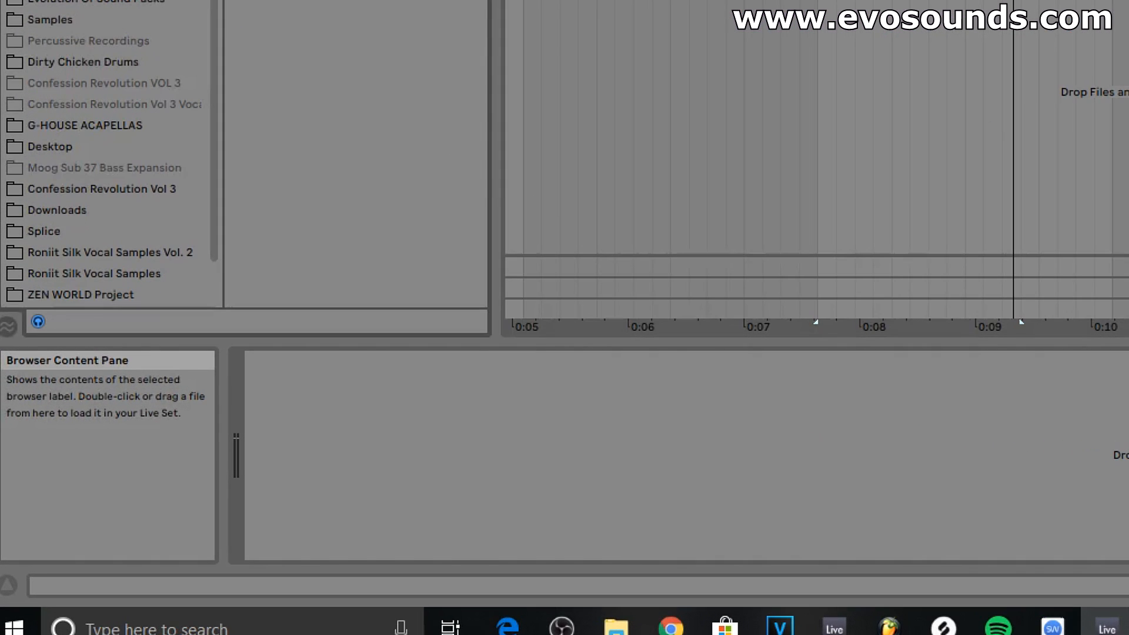
left_click_drag(160, 78, 974, 146)
left_click(295, 400)
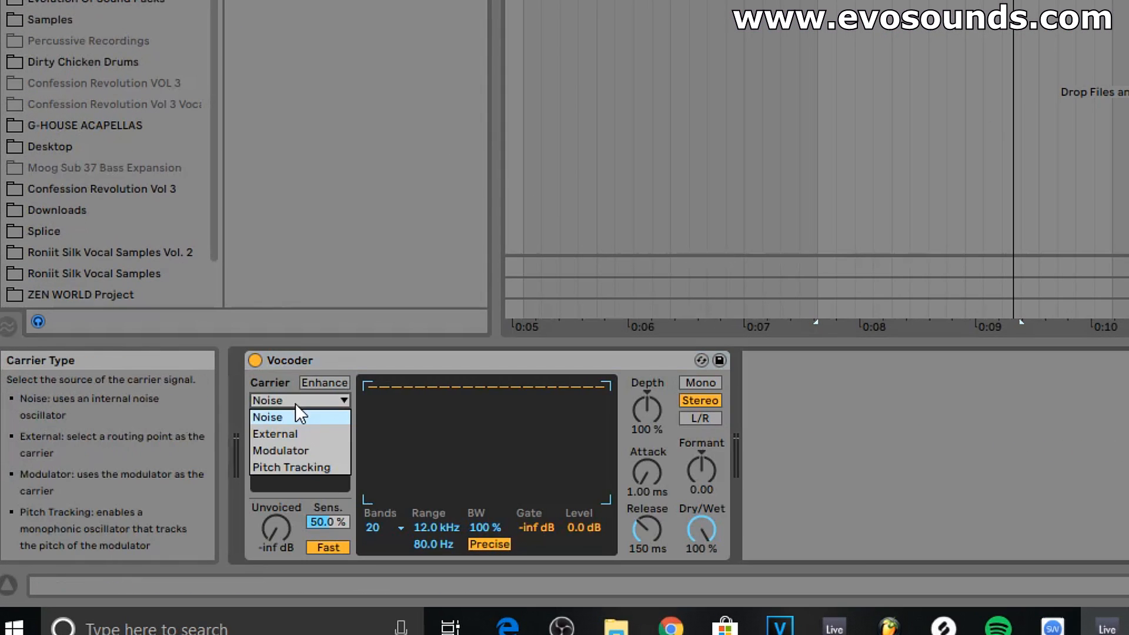
left_click(308, 434)
left_click(301, 432)
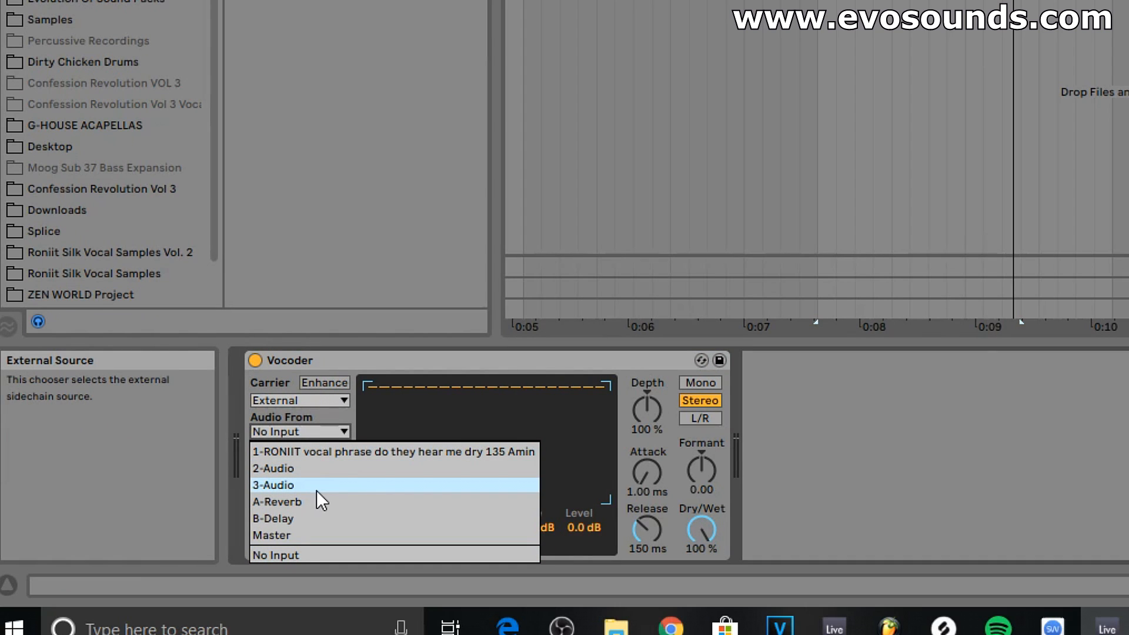
left_click(782, 470)
Load Serum on the track 4 MIDI track and close its plugin window.
left_click(41, 197)
left_click(250, 56)
type("ser")
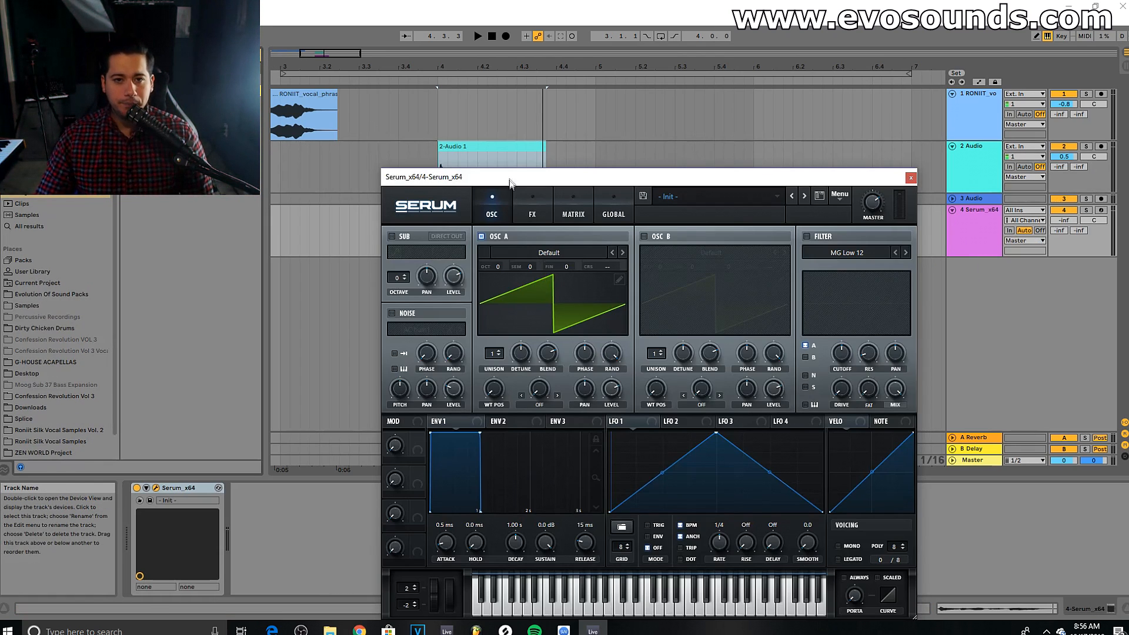
left_click_drag(510, 183, 503, 265)
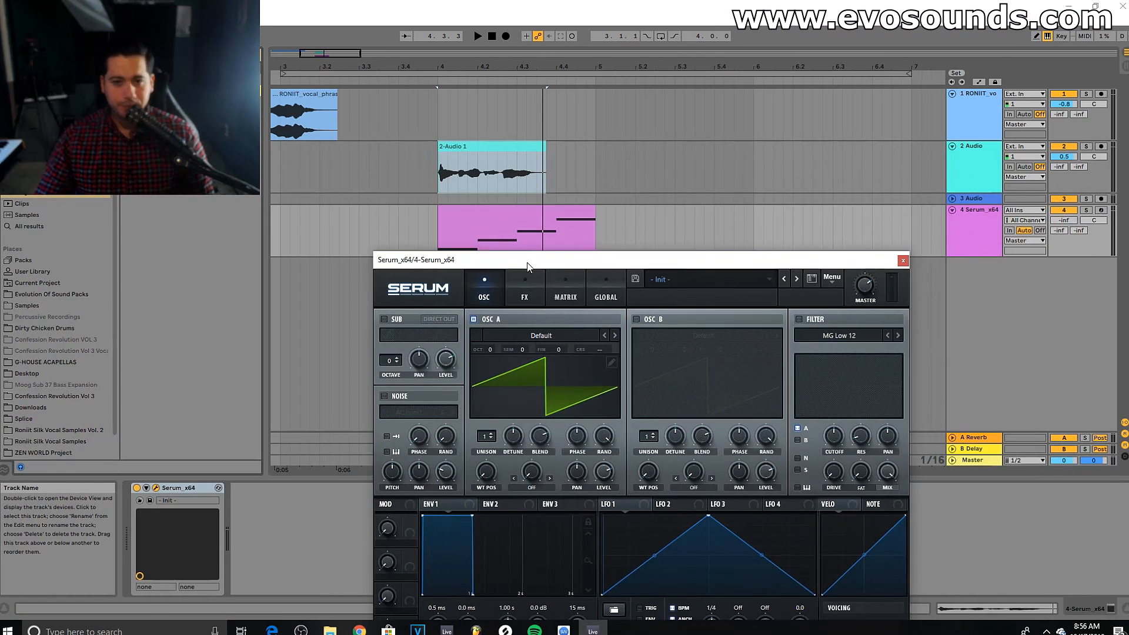
left_click(903, 262)
Play the Serum MIDI clip and set the track's volume to -4.8 dB.
left_click(567, 210)
key("space")
key("space")
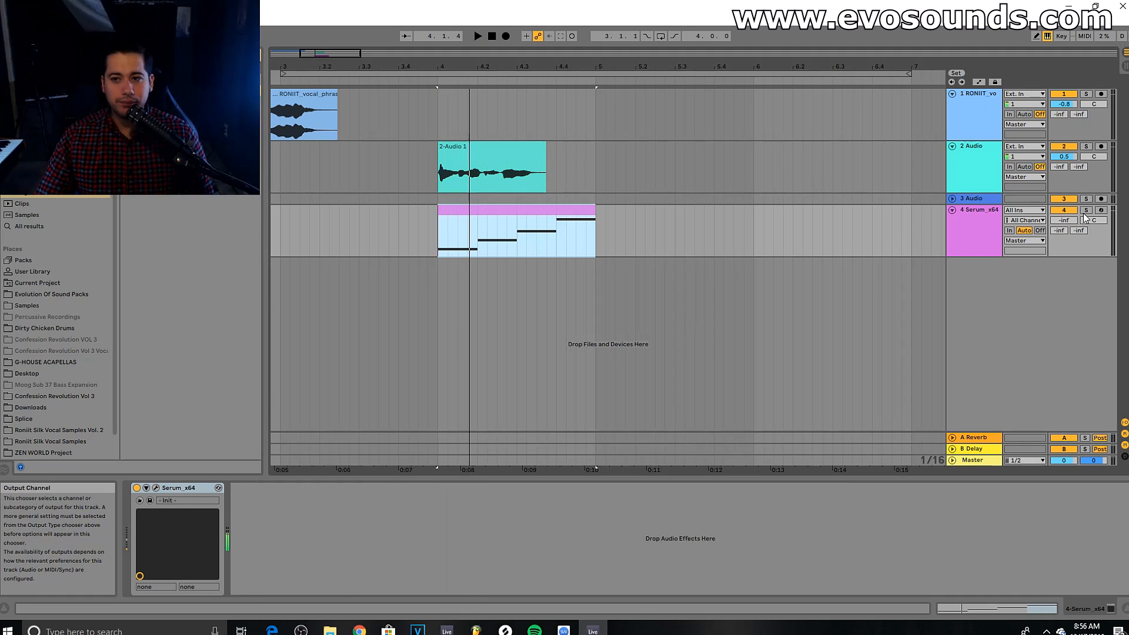
left_click_drag(1064, 221, 1064, 217)
Transpose all notes in the Serum MIDI clip up one octave and listen.
double_click(492, 217)
key("ctrl+a")
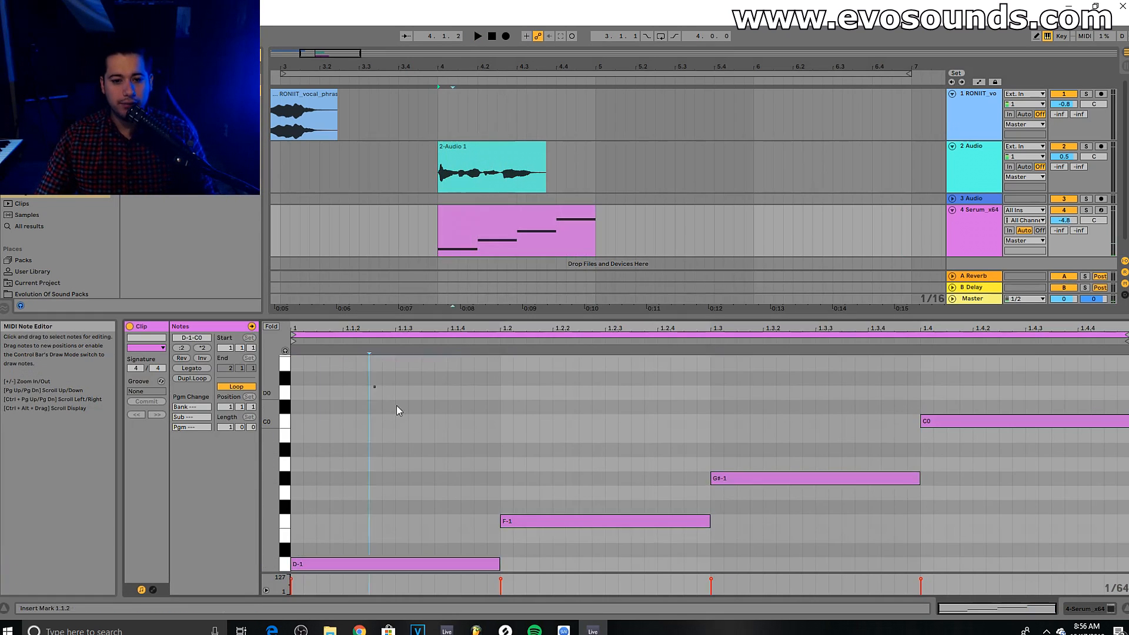
key("shift+Up")
key("space")
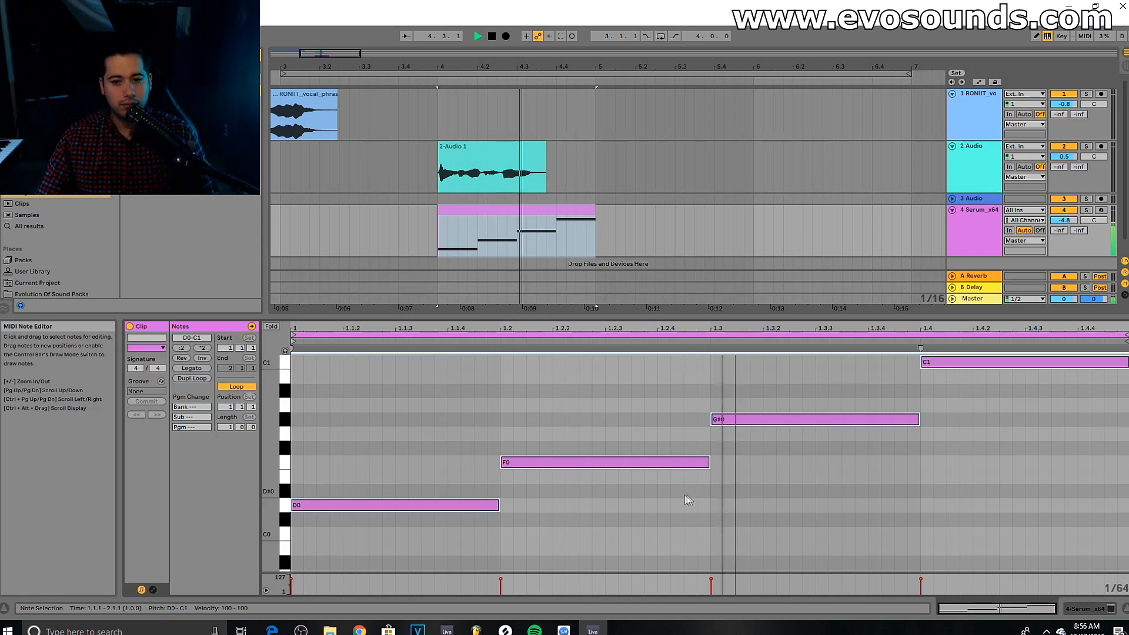
Delete the three higher notes, extend the D0 note across the whole Serum clip and play it.
key("space")
left_click(465, 506, "shift")
key("Delete")
left_click_drag(500, 505, 1128, 487)
key("space")
key("space")
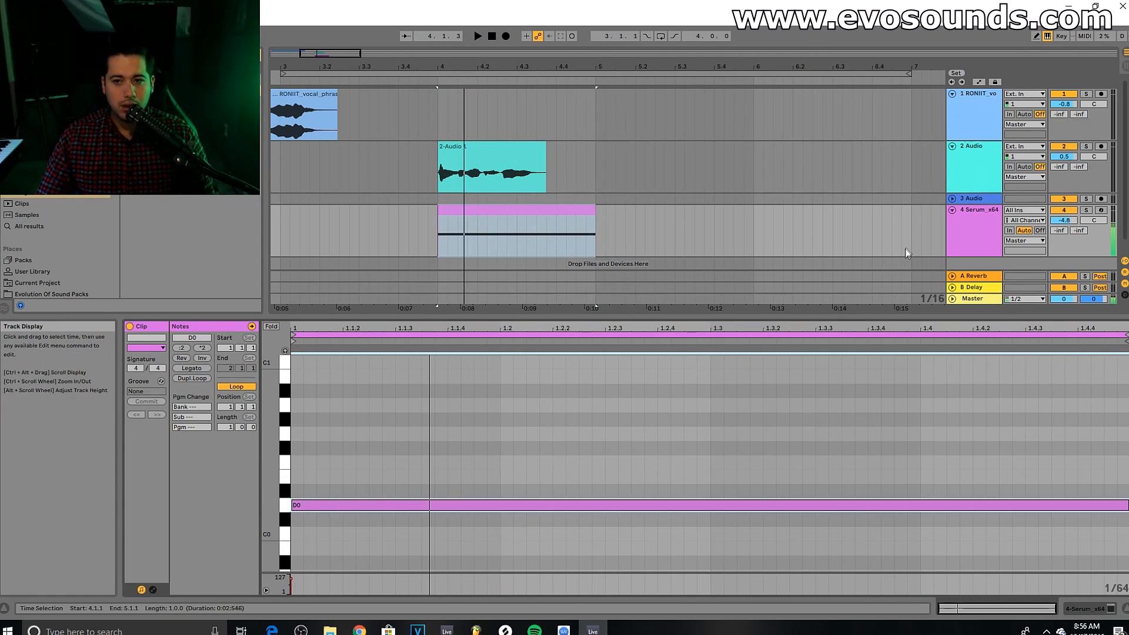
Turn the Serum track's volume down to -inf and set the track 2 Vocoder's external carrier source to 4-Serum x64.
left_click_drag(1063, 221, 1064, 253)
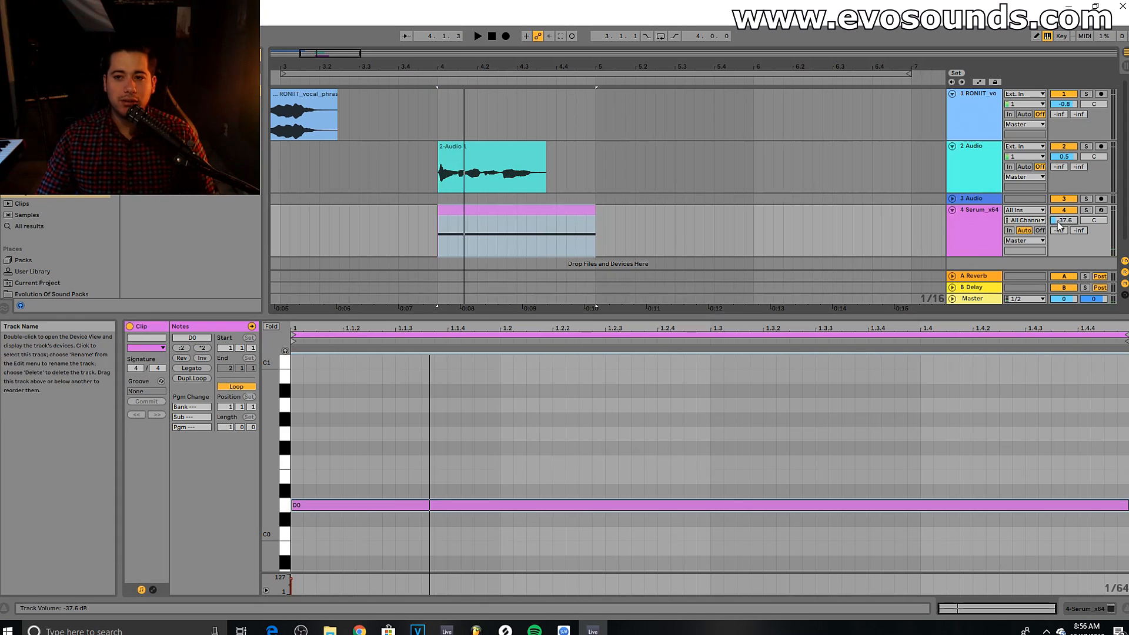
left_click(970, 167)
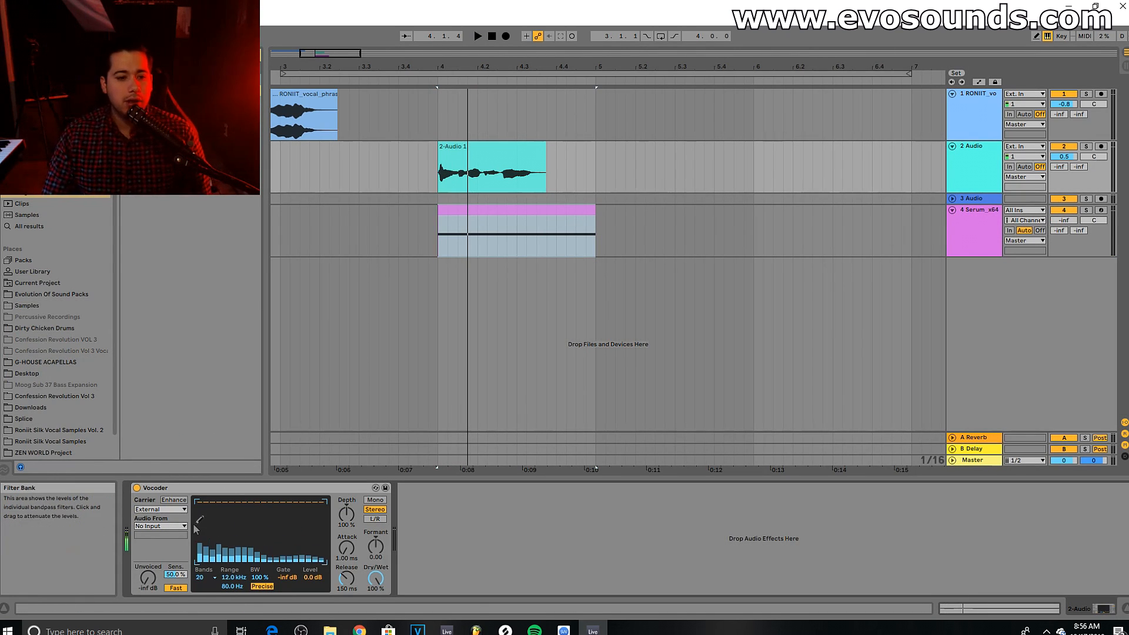
left_click(160, 526)
left_click(167, 563)
key("space")
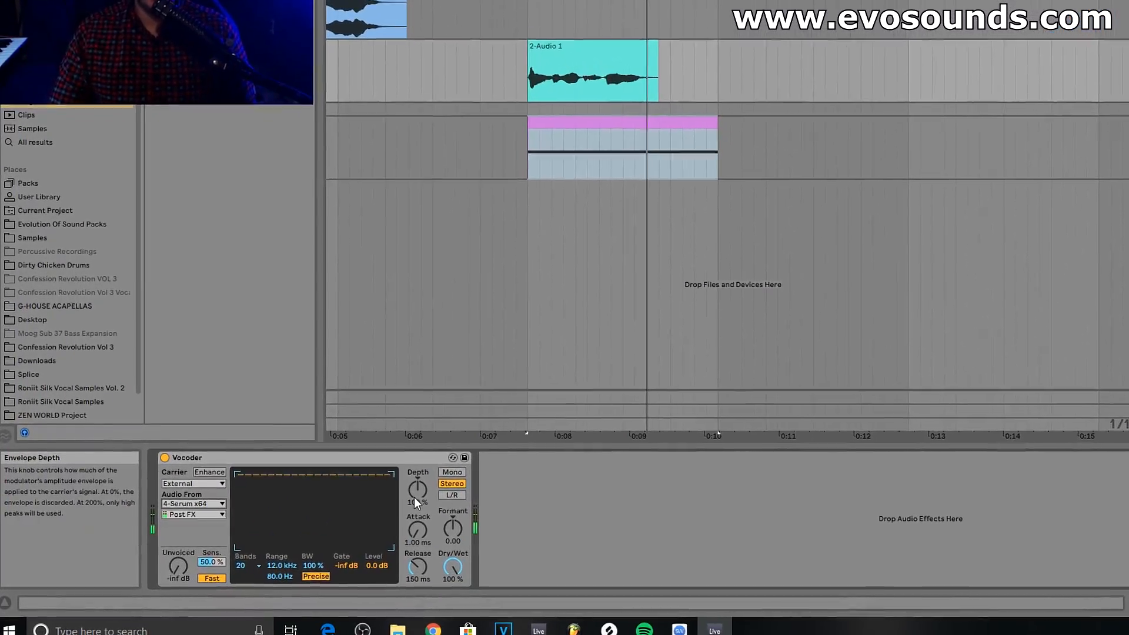
Set the Vocoder's Depth to 118 % and its Release to 706 ms while listening to the loop.
left_click_drag(414, 497, 414, 474)
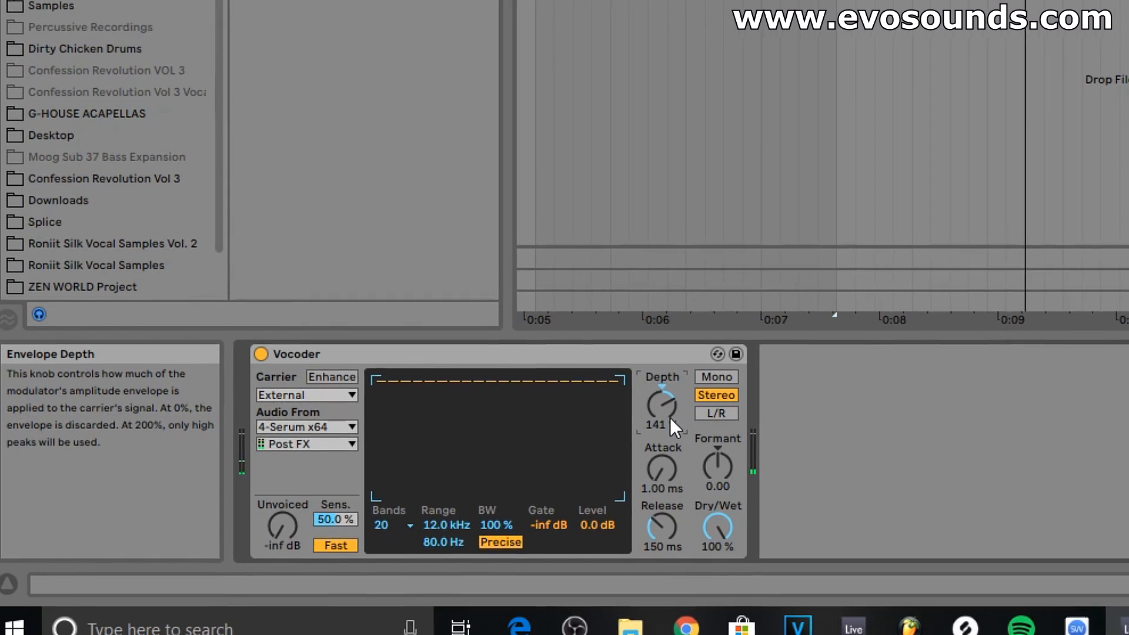
left_click_drag(701, 408, 694, 362)
key("space")
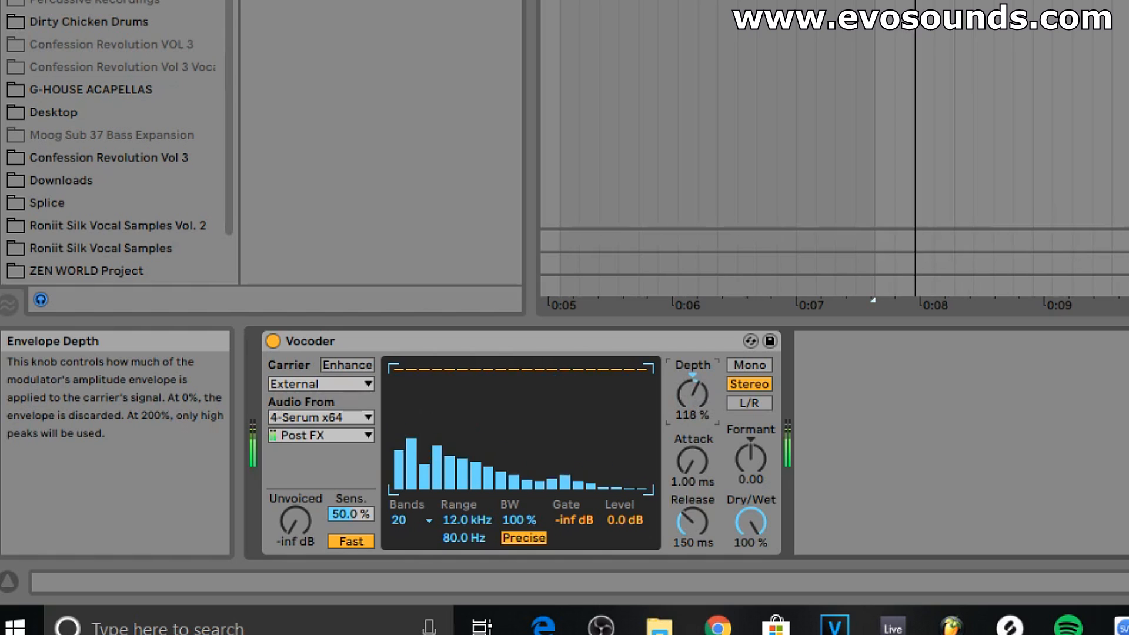
mouse_move(703, 525)
left_mouse_down()
mouse_move(704, 497)
mouse_move(703, 507)
left_mouse_up()
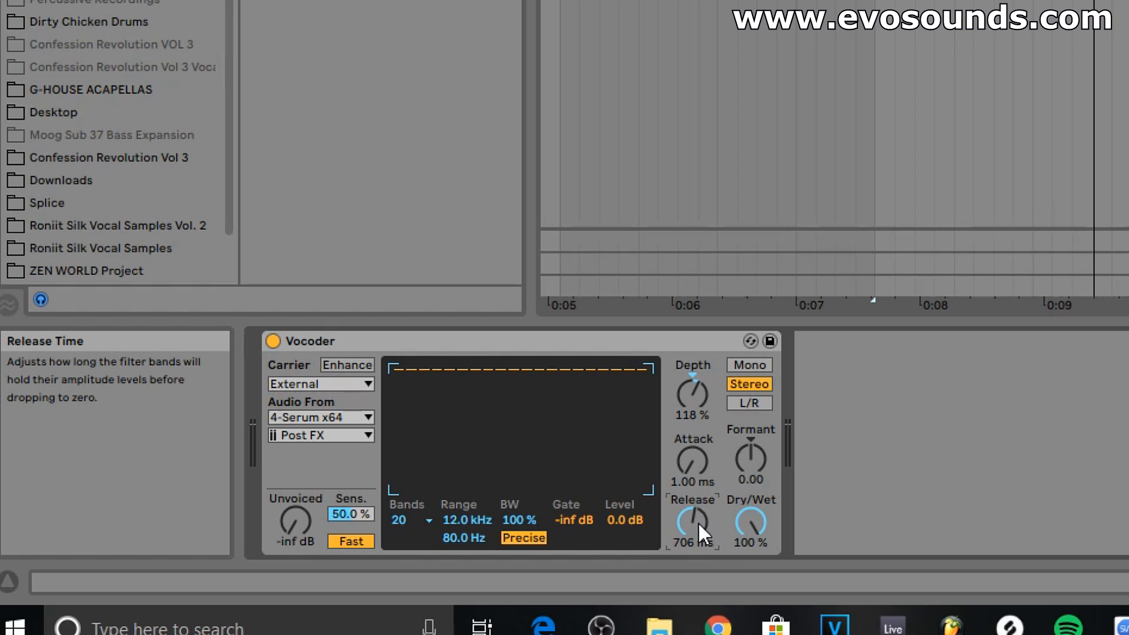
Set the Vocoder's Sensitivity to 100 % and its response to Slow, trying higher Unvoiced levels before returning to -inf dB.
left_click_drag(294, 525, 350, 488)
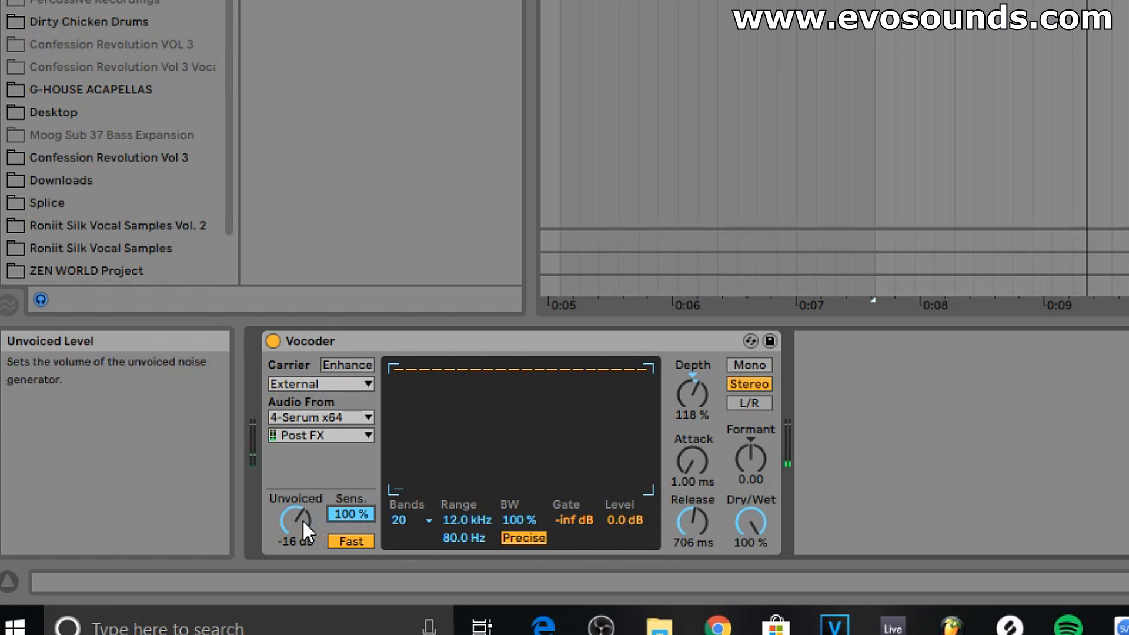
left_click_drag(303, 521, 302, 473)
left_click(344, 541)
left_click_drag(297, 520, 297, 544)
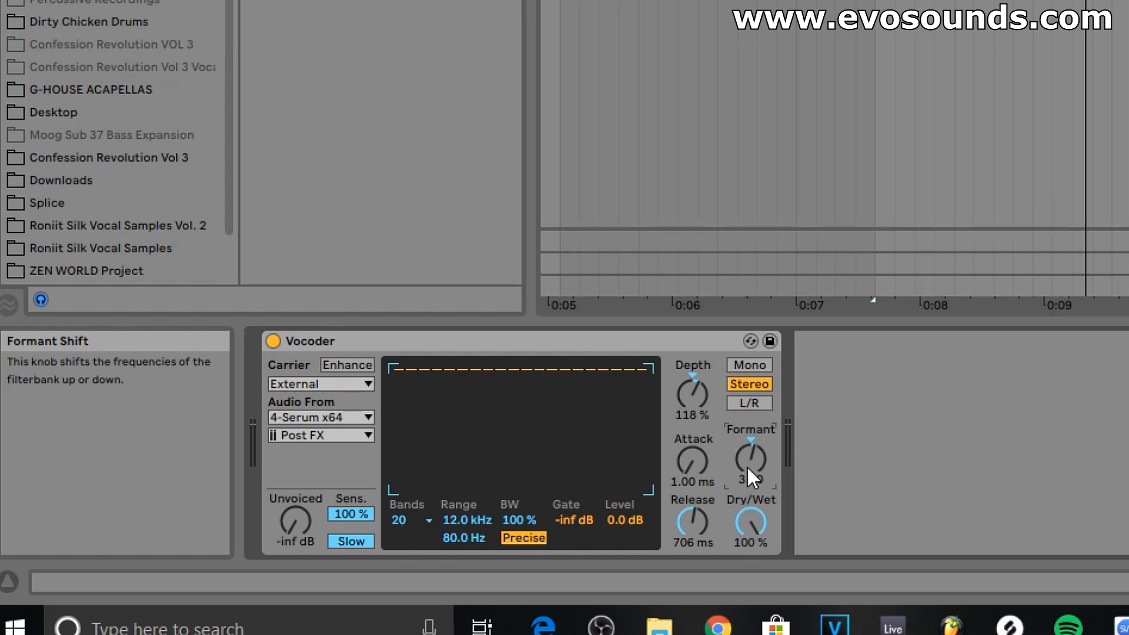
Try different Formant shifts on the Vocoder during playback and return Formant to its default.
key("space")
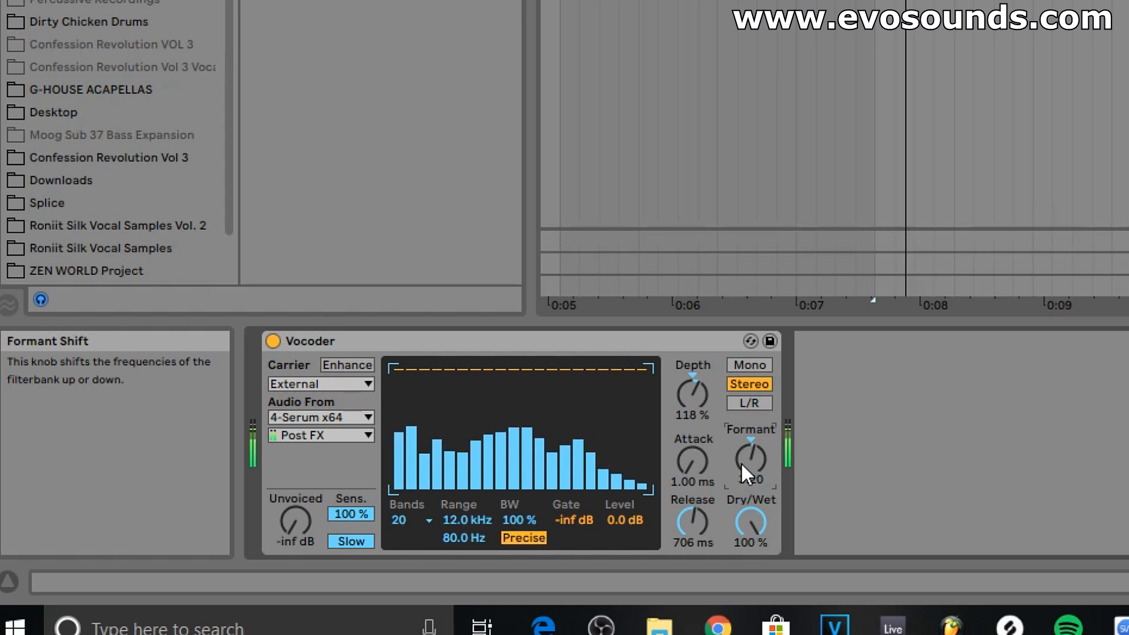
mouse_move(743, 465)
left_mouse_down()
mouse_move(742, 449)
mouse_move(742, 483)
left_mouse_up()
right_click(749, 450)
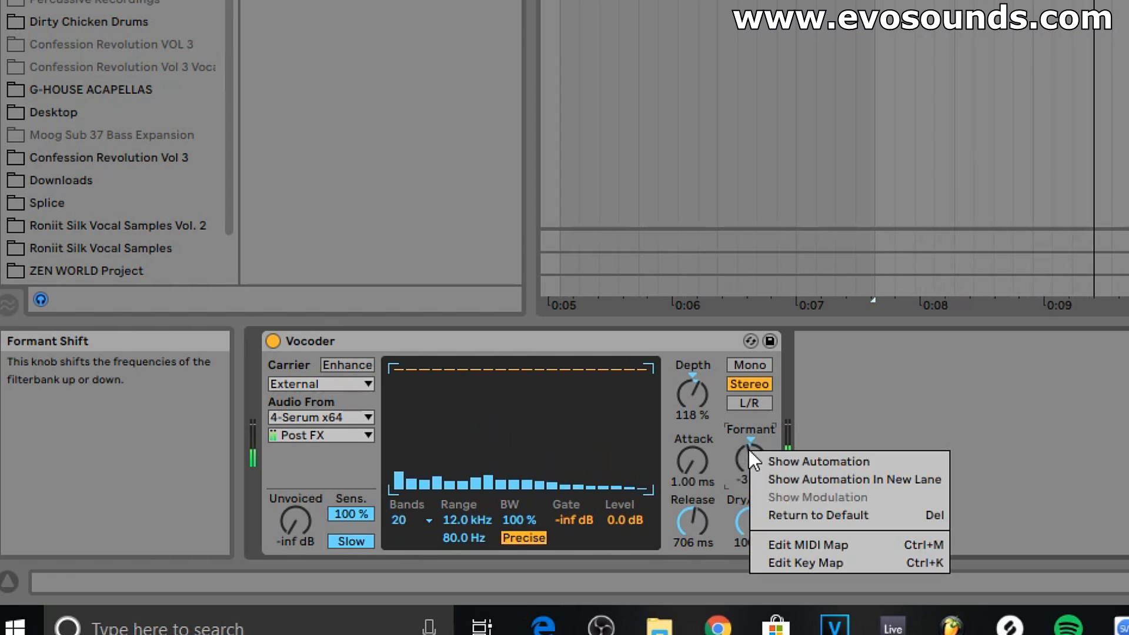
left_click(828, 518)
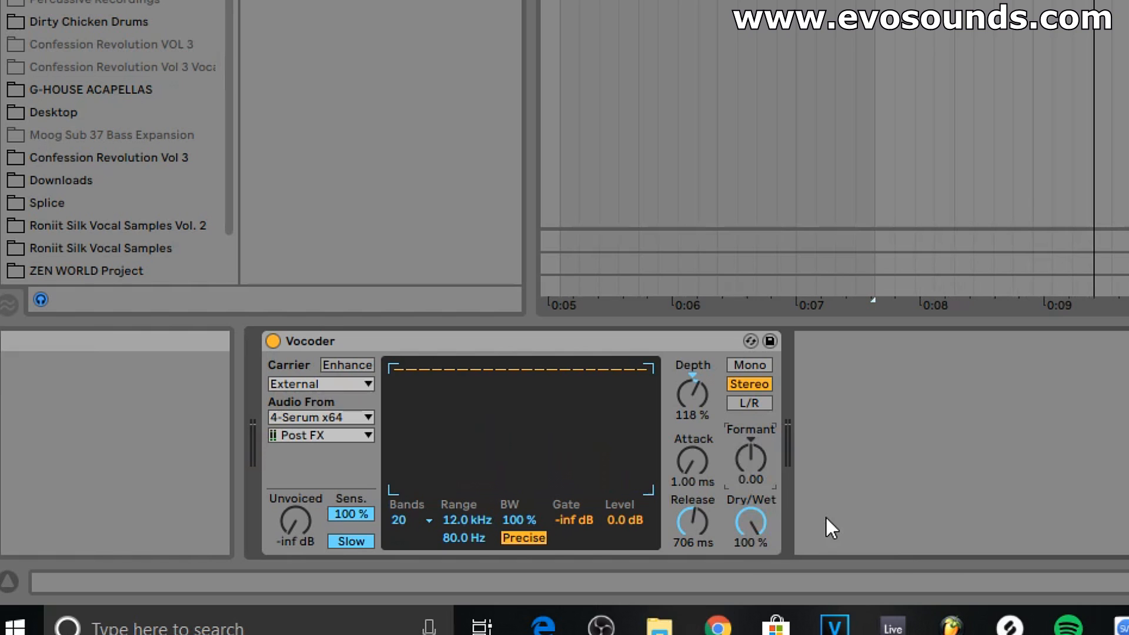
Find the Chorus audio effect in the browser and add it after the Vocoder on the 2 Audio track.
key("ctrl+f")
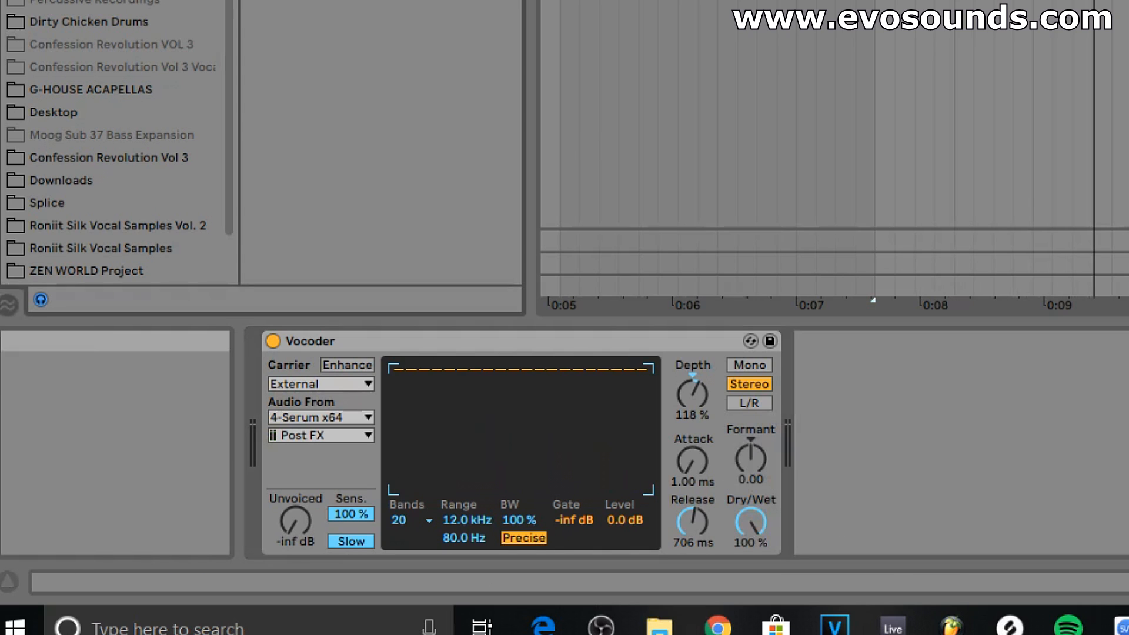
key("BackSpace")
type("eq")
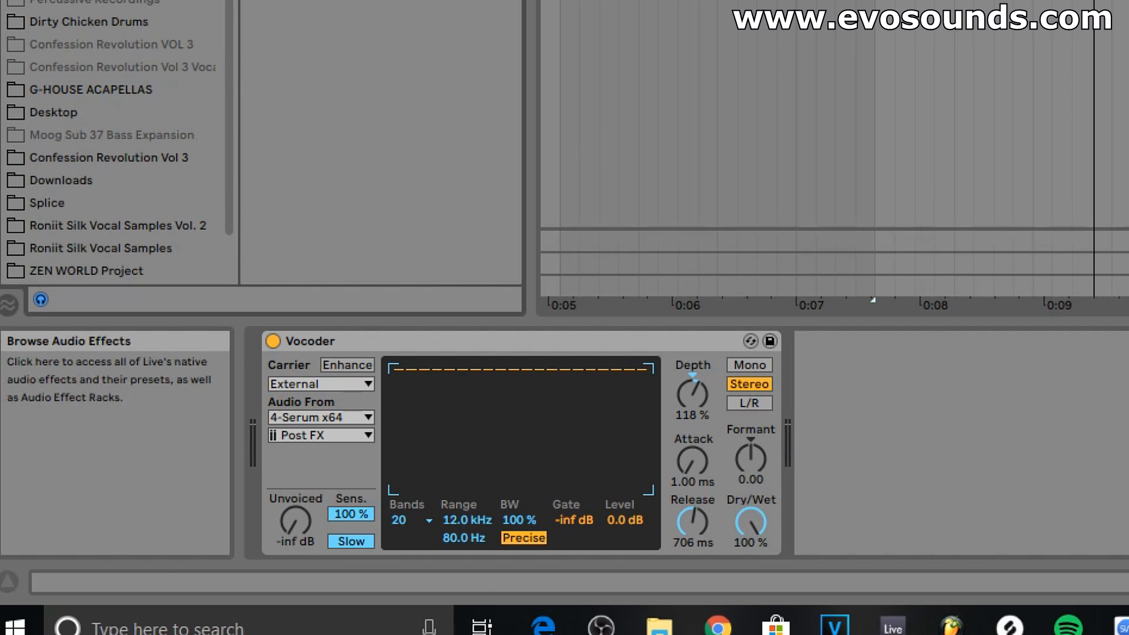
left_click_drag(329, 1, 967, 376)
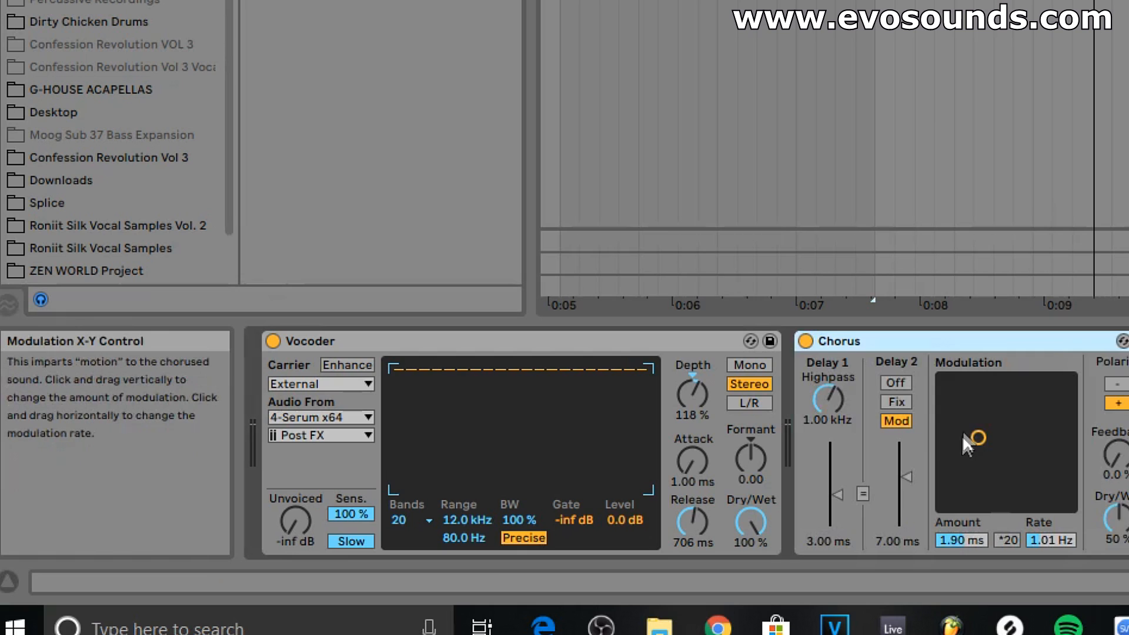
Set the Chorus modulation to 6.50 ms at 0.03 Hz, Feedback to 73 %, Dry/Wet to 100 % and polarity to negative.
left_click_drag(961, 435, 942, 417)
left_click_drag(1117, 520, 1117, 464)
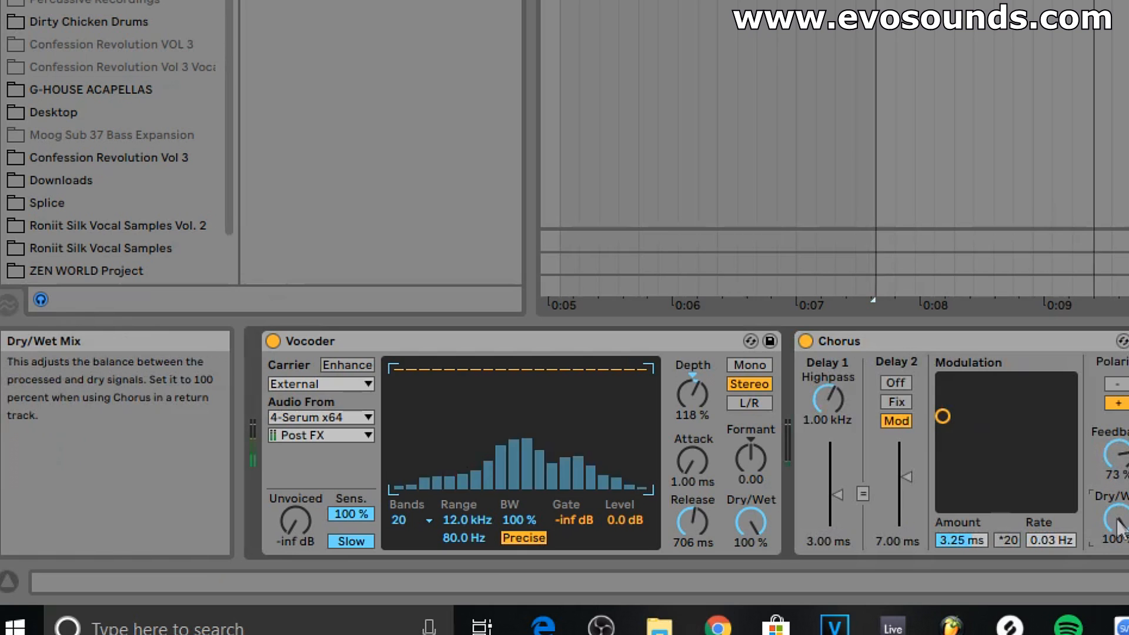
left_click(1116, 384)
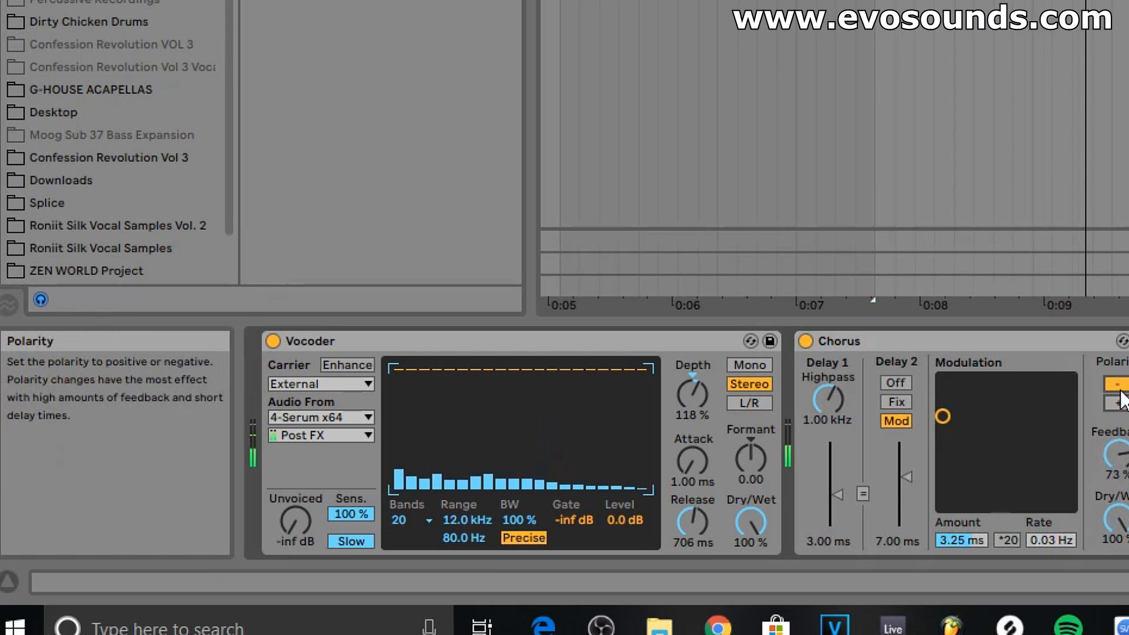
left_click_drag(942, 416, 942, 374)
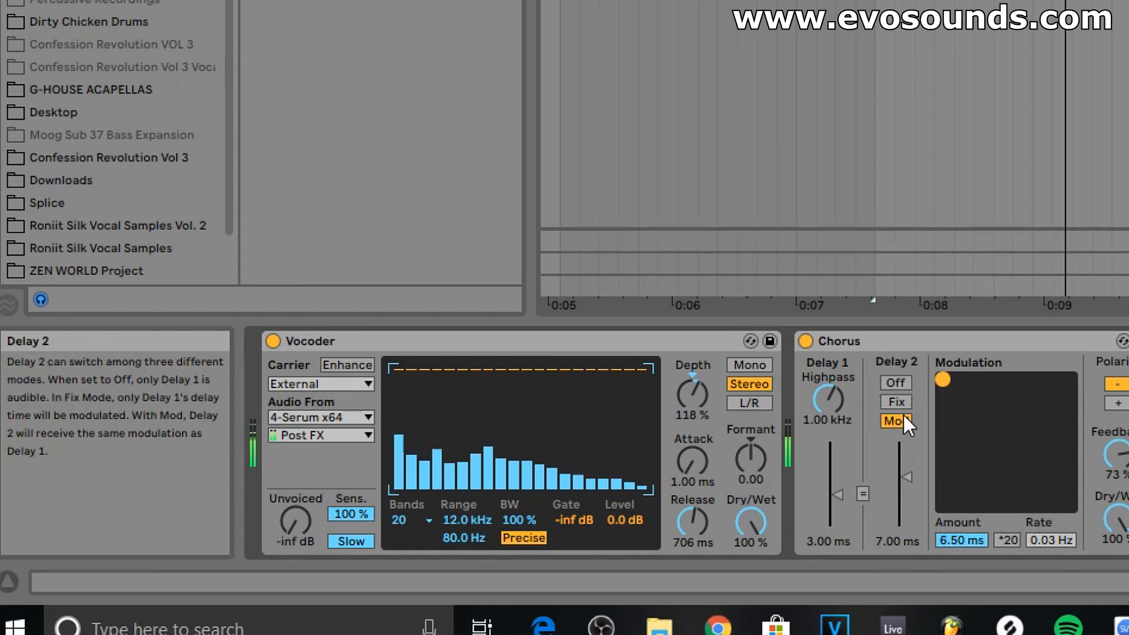
Set the Chorus Delay 1 highpass to 307 Hz, switch Delay 2 to Fix and play the result.
left_click_drag(828, 400, 828, 435)
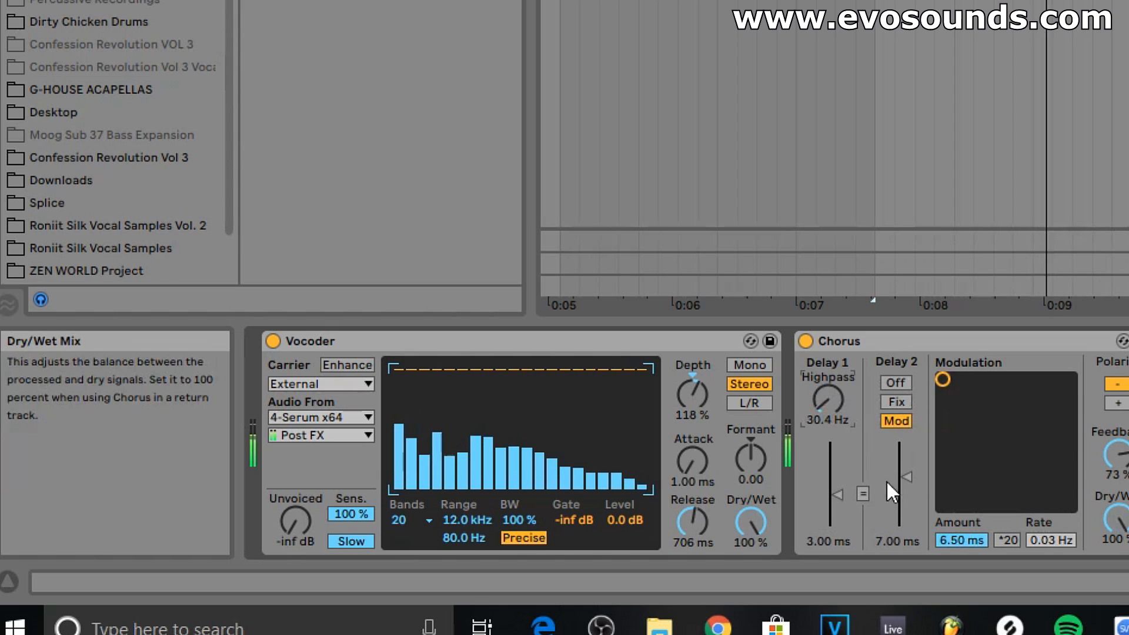
mouse_move(828, 400)
left_mouse_down()
mouse_move(828, 361)
mouse_move(828, 413)
left_mouse_up()
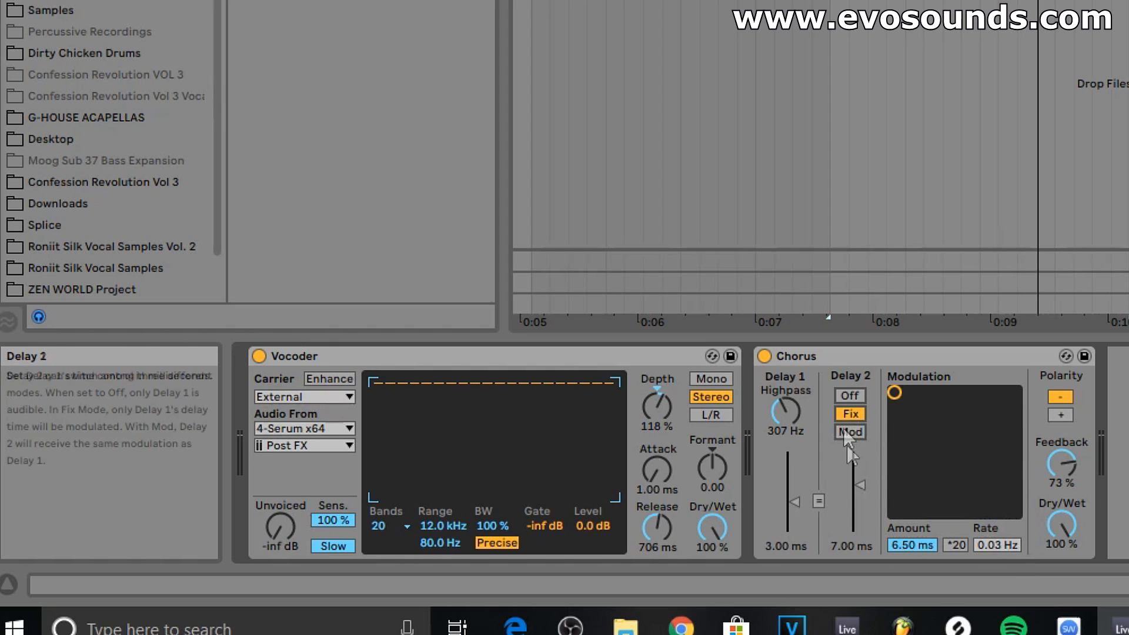
key("space")
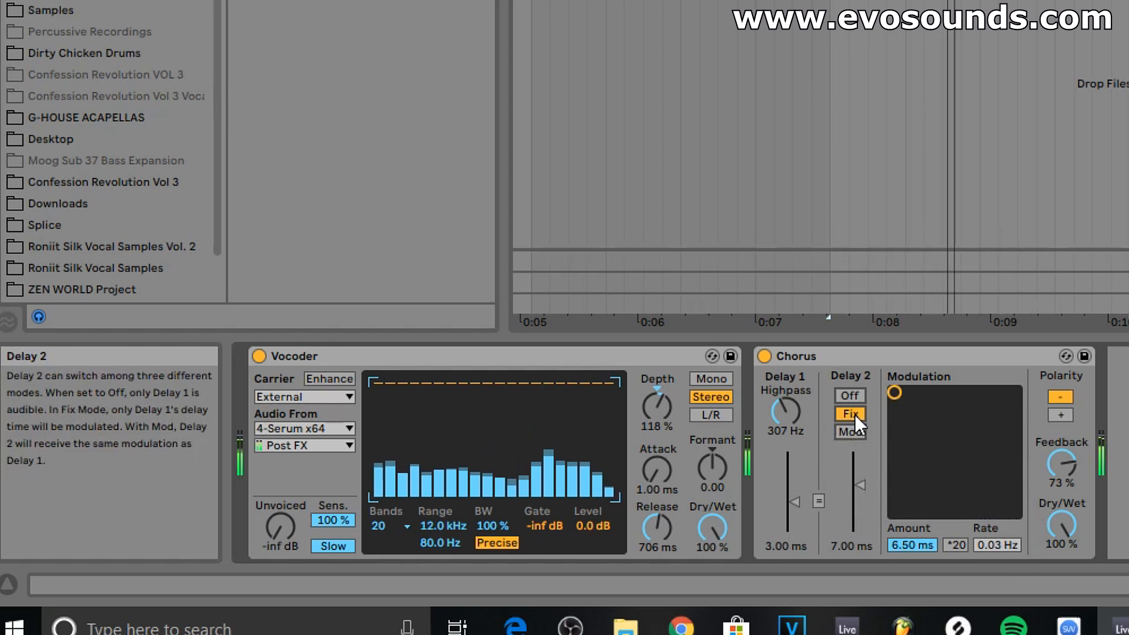
Try the Chorus with Delay 2 off while sweeping the Delay 1 highpass up and down.
left_click(850, 395)
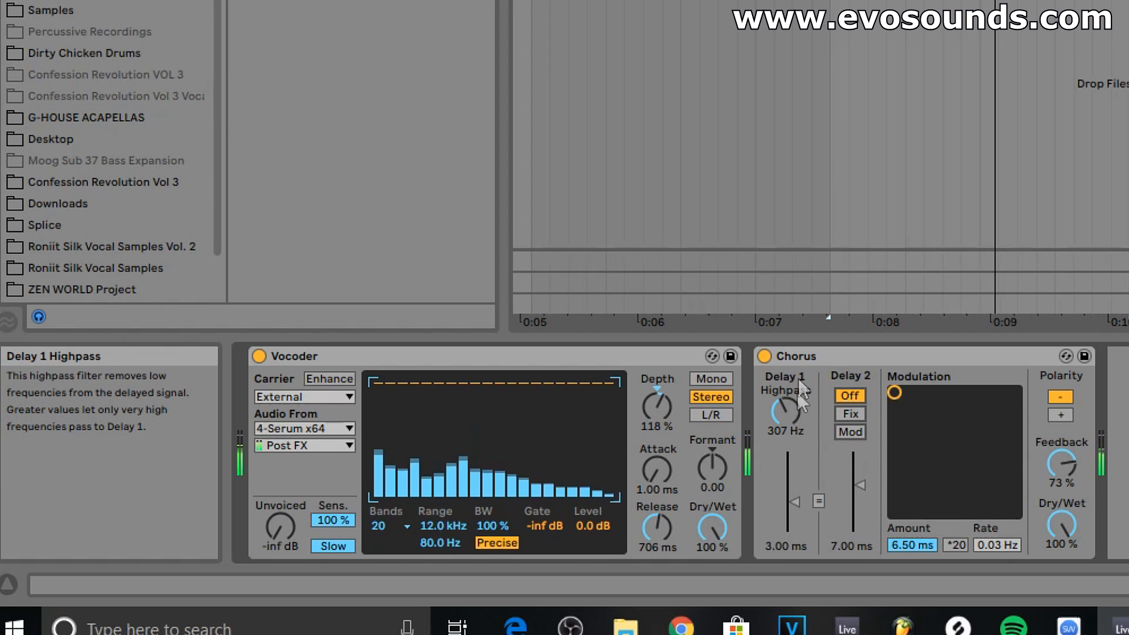
left_click_drag(784, 407, 784, 359)
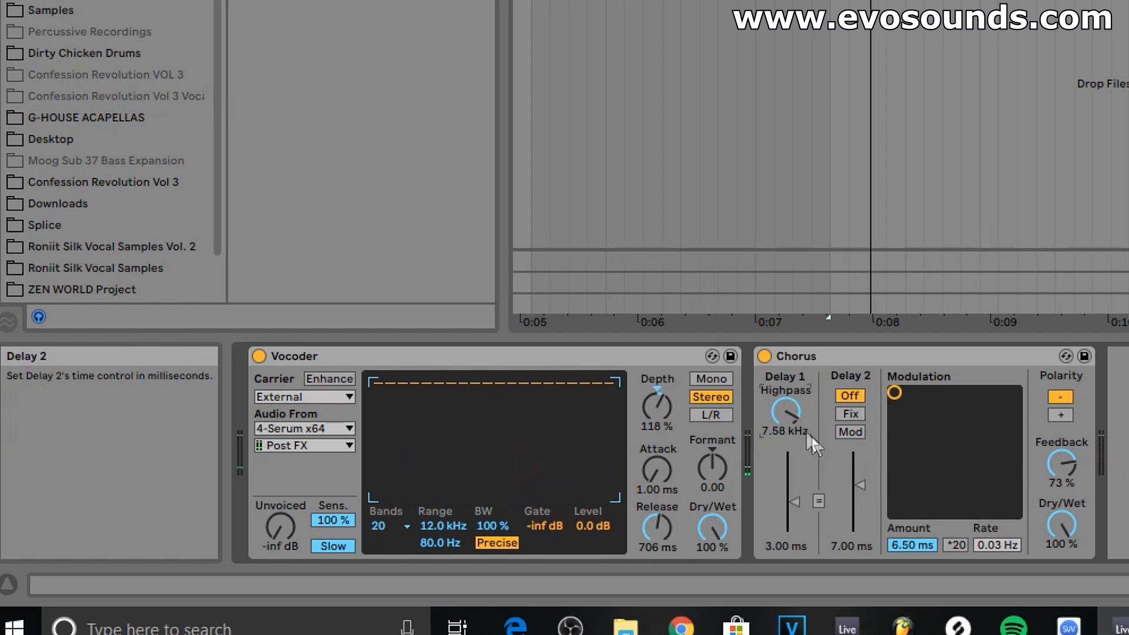
left_click_drag(785, 412, 785, 452)
left_click_drag(795, 411, 795, 330)
mouse_move(785, 411)
left_mouse_down()
mouse_move(785, 335)
mouse_move(786, 421)
left_mouse_up()
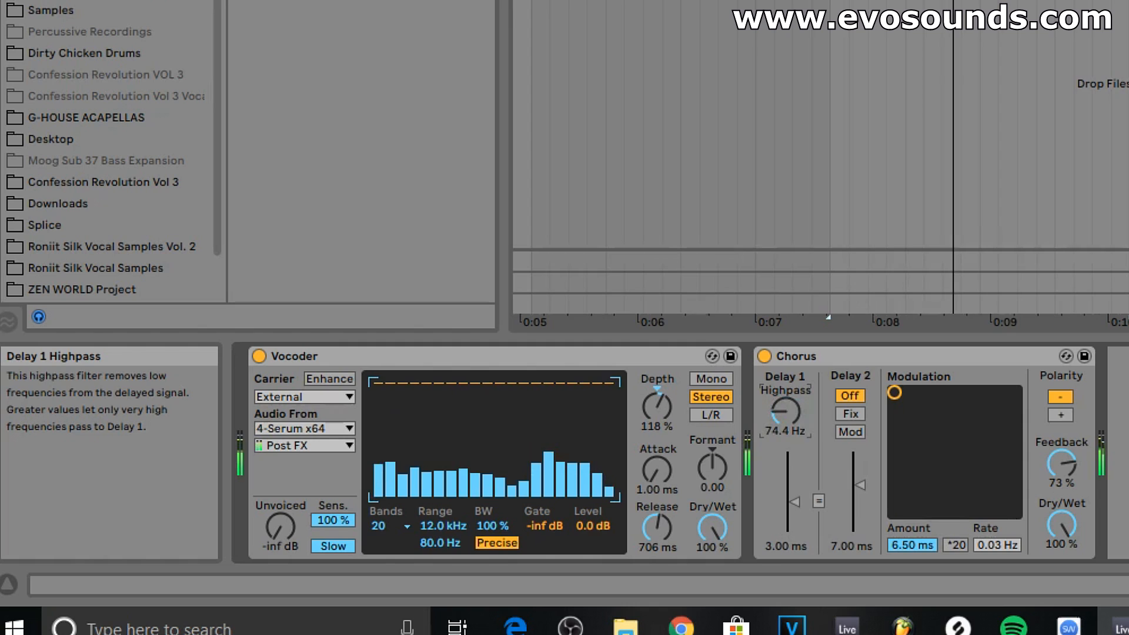
Set Chorus Delay 2 to Fix with a time of 11.6 ms and the Delay 1 highpass to 307 Hz.
left_click(851, 414)
mouse_move(854, 465)
left_mouse_down()
mouse_move(854, 436)
mouse_move(854, 449)
left_mouse_up()
mouse_move(786, 415)
left_mouse_down()
mouse_move(787, 394)
mouse_move(787, 425)
left_mouse_up()
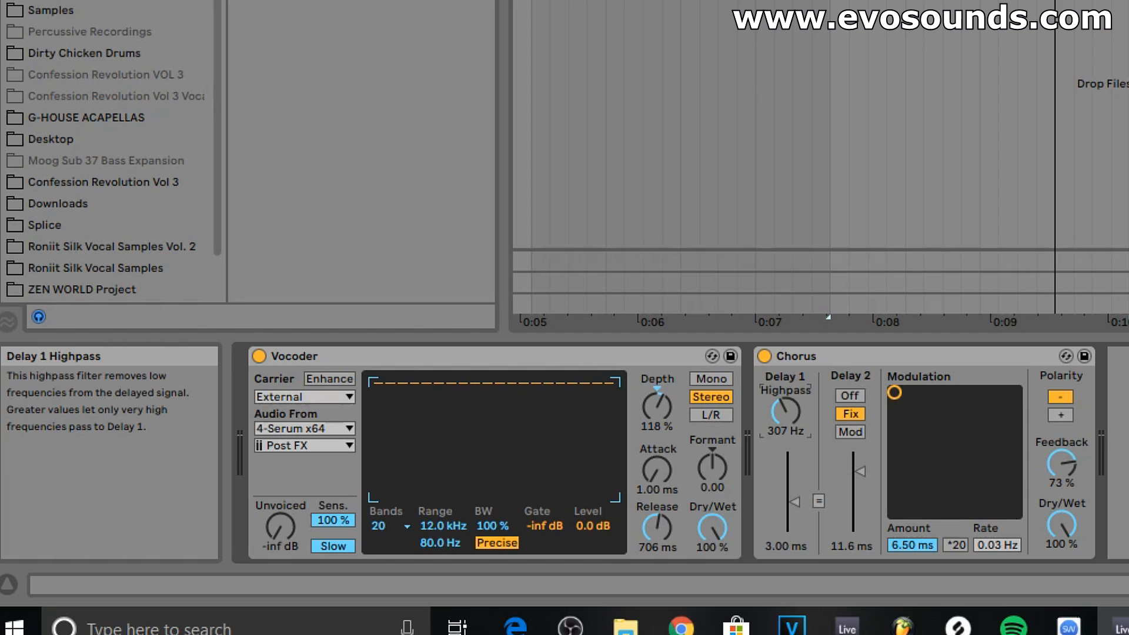
Set the Chorus highpass to 641 Hz, Delay 1 to 2.17 ms and Delay 2 to 6.12 ms while listening.
key("space")
mouse_move(794, 501)
left_mouse_down()
mouse_move(794, 489)
mouse_move(794, 531)
mouse_move(794, 495)
mouse_move(794, 506)
left_mouse_up()
mouse_move(854, 470)
left_mouse_down()
mouse_move(854, 530)
mouse_move(855, 488)
left_mouse_up()
key("space")
key("space")
left_click(795, 510)
left_click(866, 502)
left_click(797, 507)
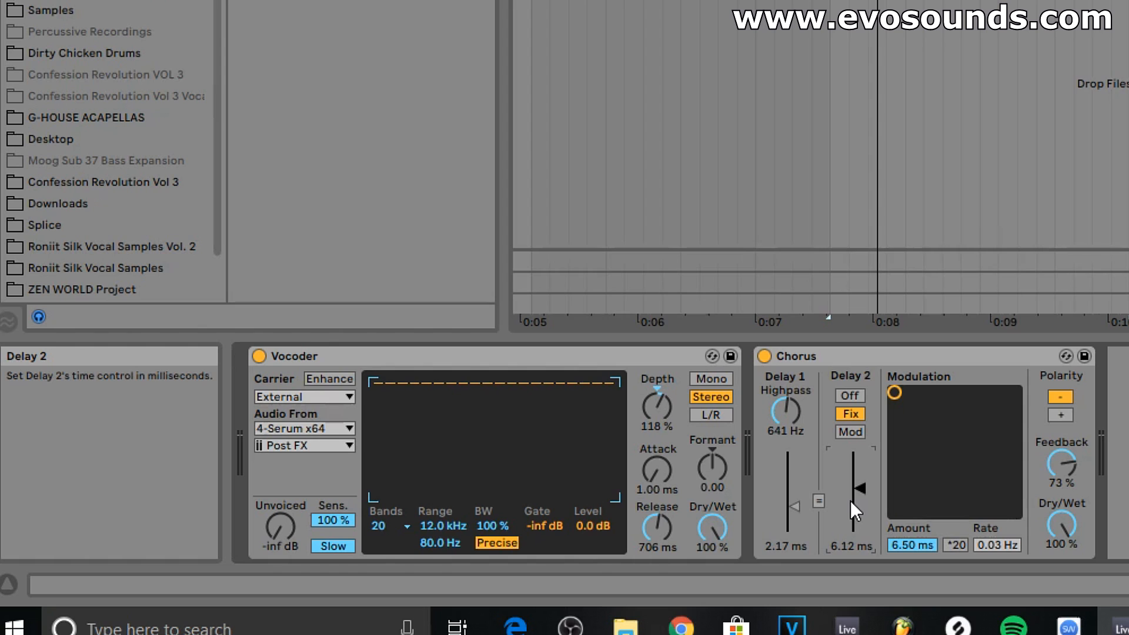
Shorten Chorus Delay 2 to 2.76 ms and Delay 1 to 1.66 ms, and play the vocal.
left_click_drag(852, 499, 852, 524)
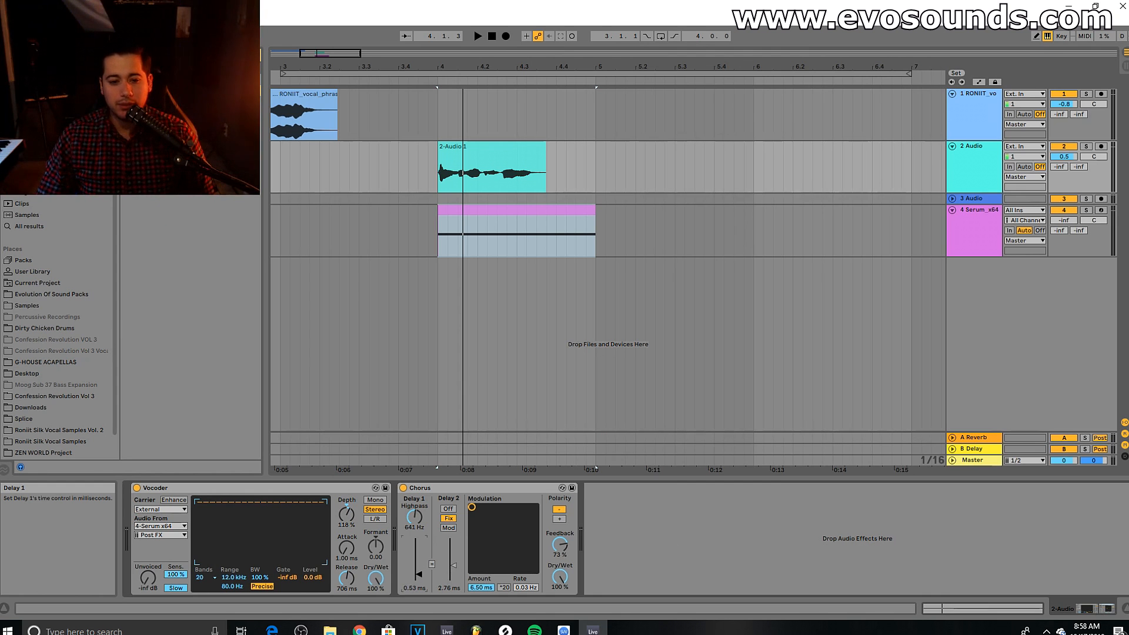
left_click_drag(418, 574, 419, 569)
key("space")
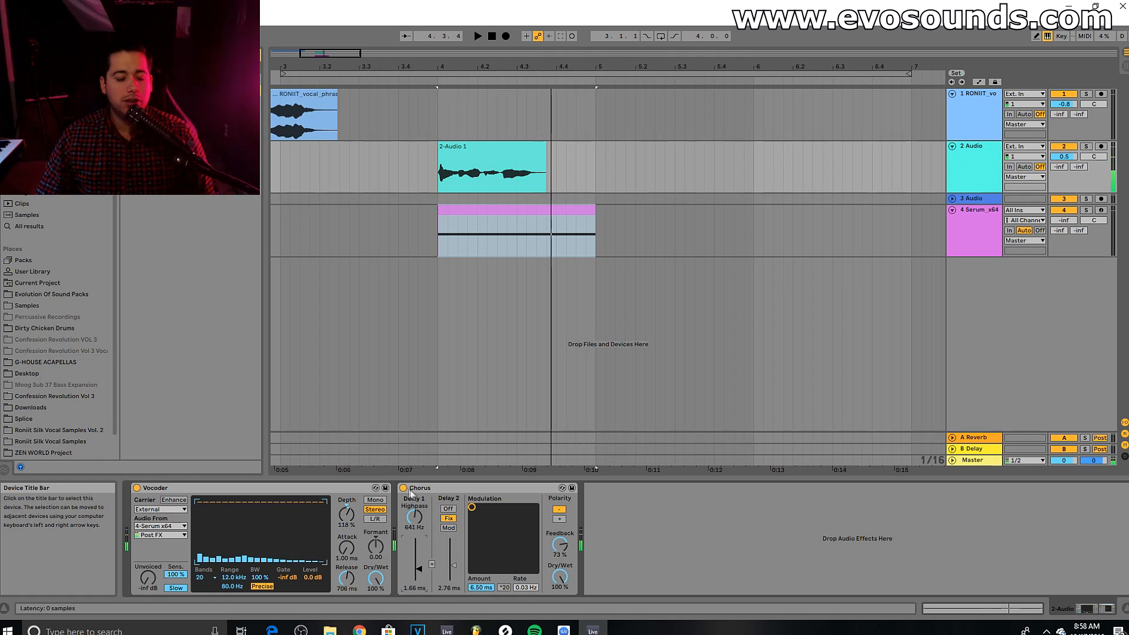
Delete the Vocoder and Chorus from the 2 Audio track and play its dry vocal clip.
key("space")
left_click(137, 488)
left_click(156, 491)
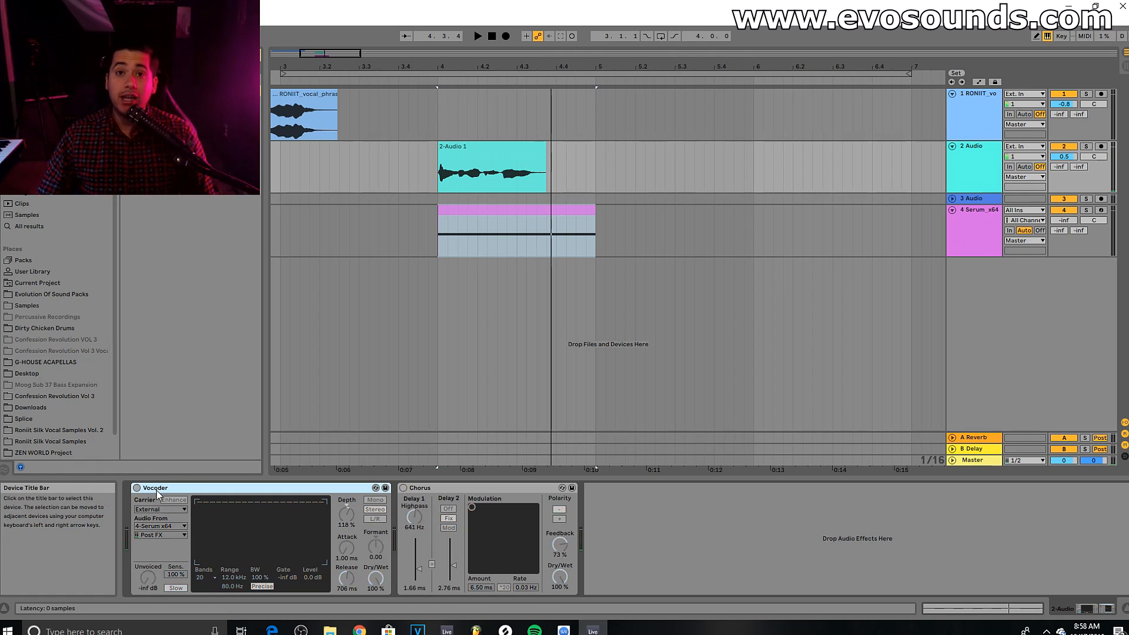
key("Delete")
key("Delete")
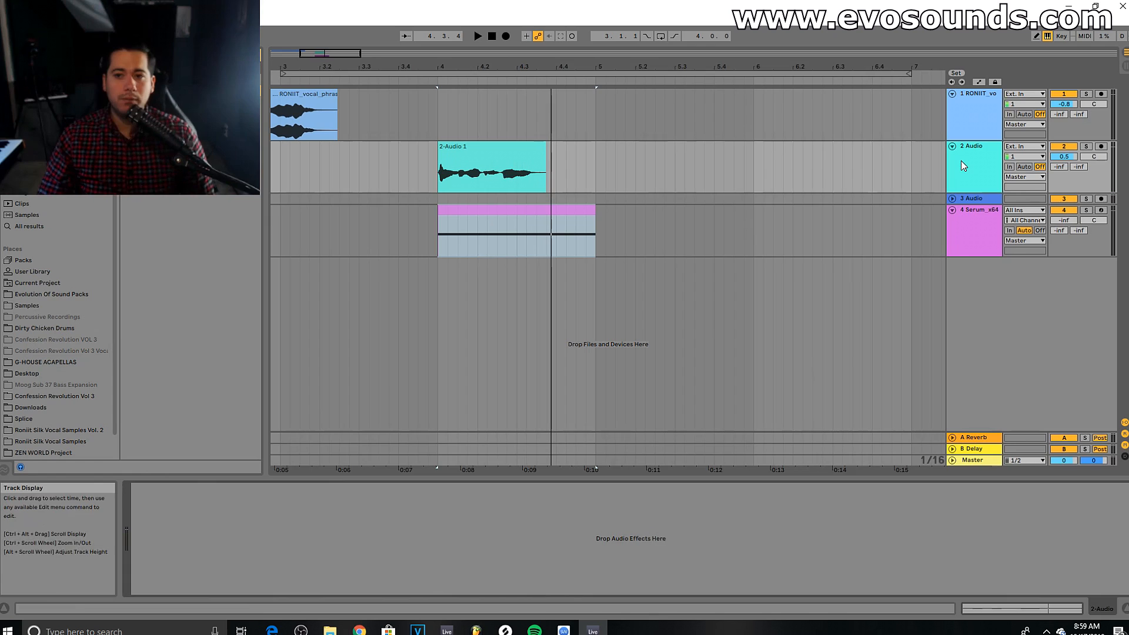
left_click(510, 151)
key("space")
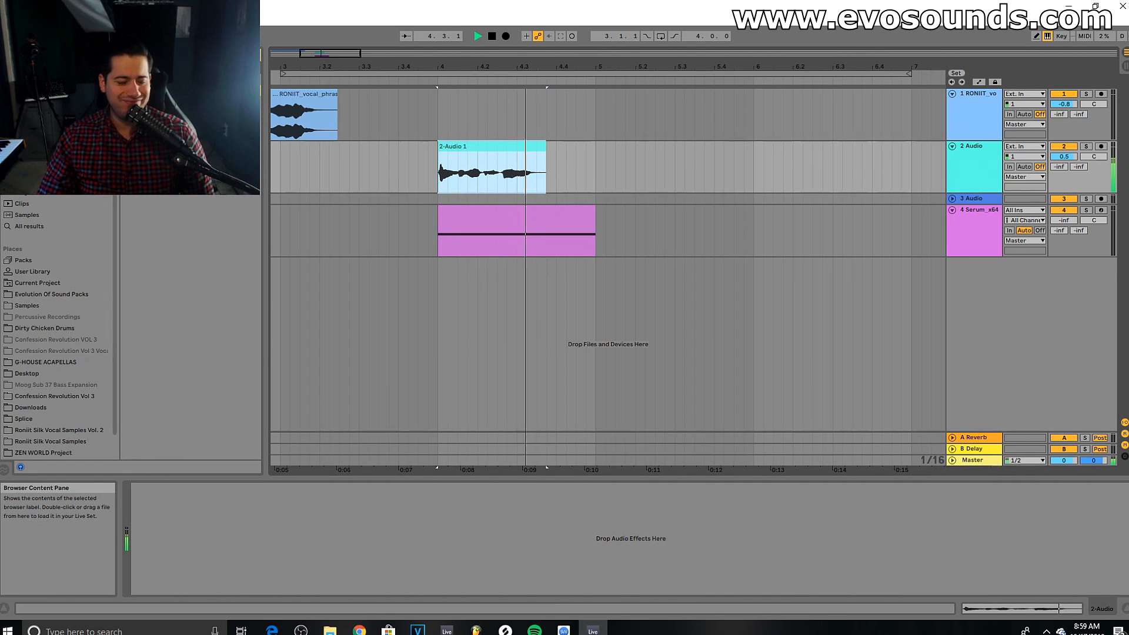
Search the plug-ins for "vocal", load VocalSynth 2 on the 2 Audio track and close its presets window.
left_click(27, 192)
left_click(257, 55)
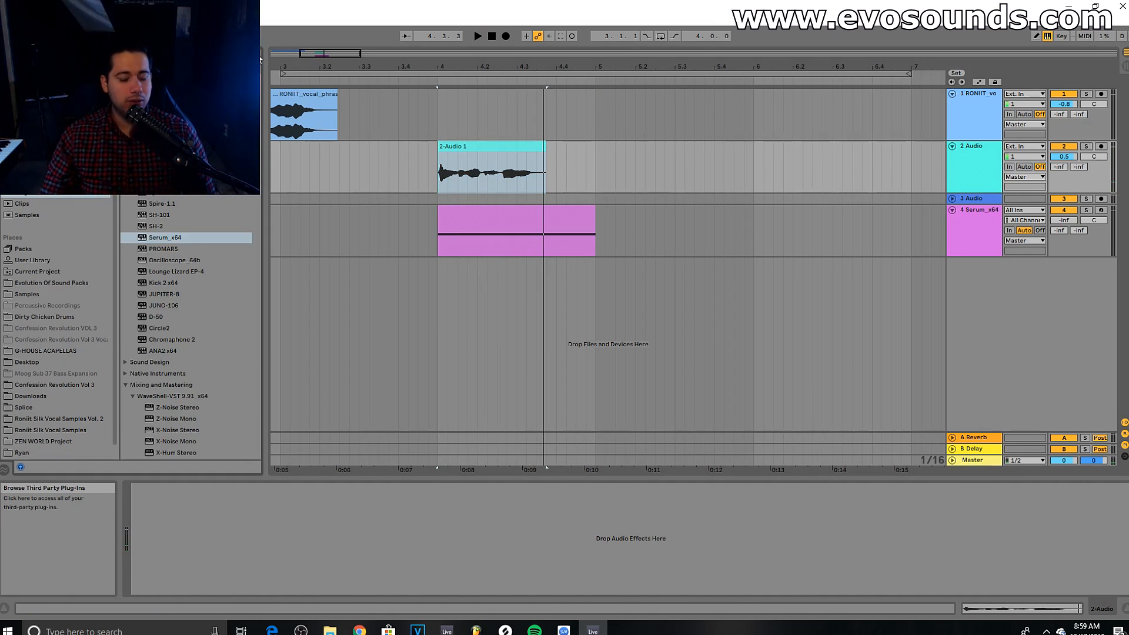
type("vocal")
left_click_drag(177, 129, 596, 125)
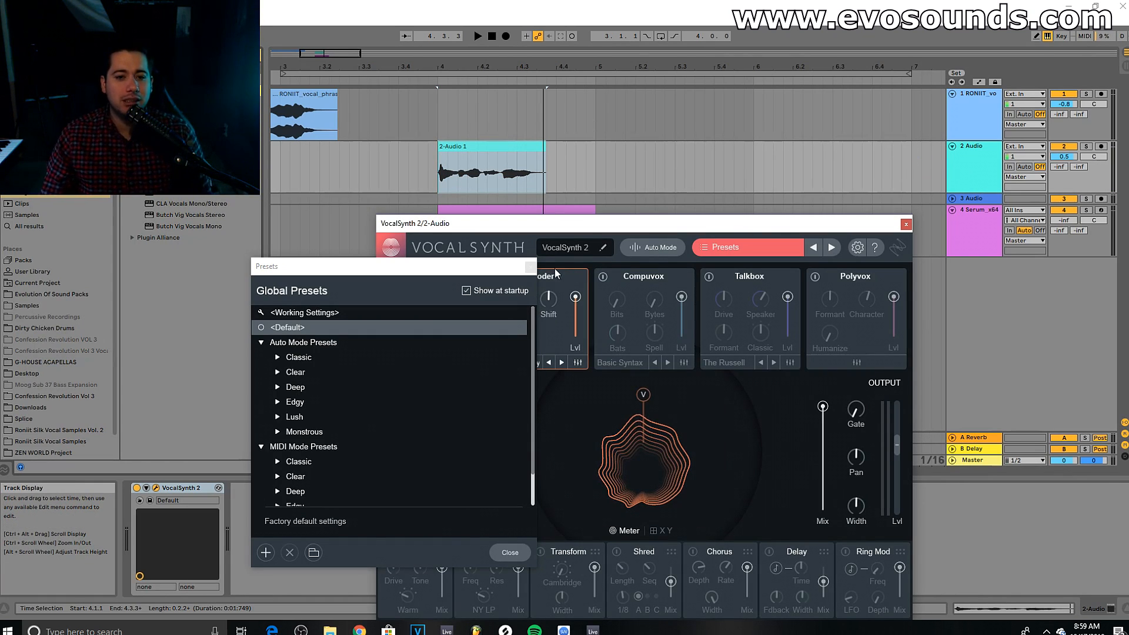
left_click(531, 268)
left_click_drag(535, 224, 475, 139)
Play the vocal through VocalSynth 2's default settings and open the advanced view of its Vocoder module.
key("space")
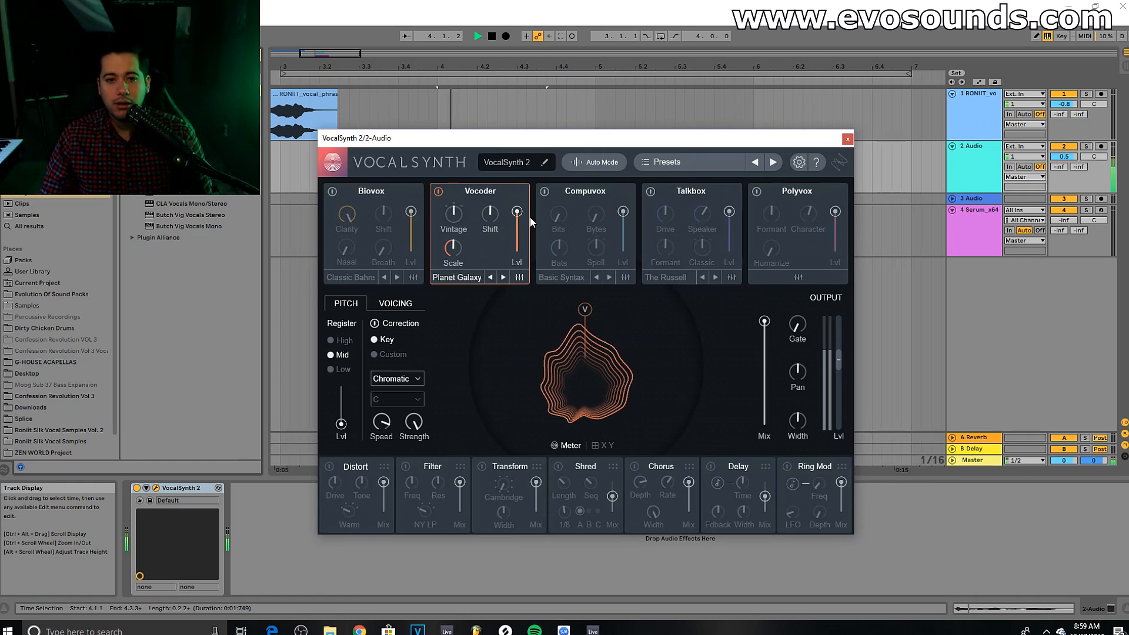
key("space")
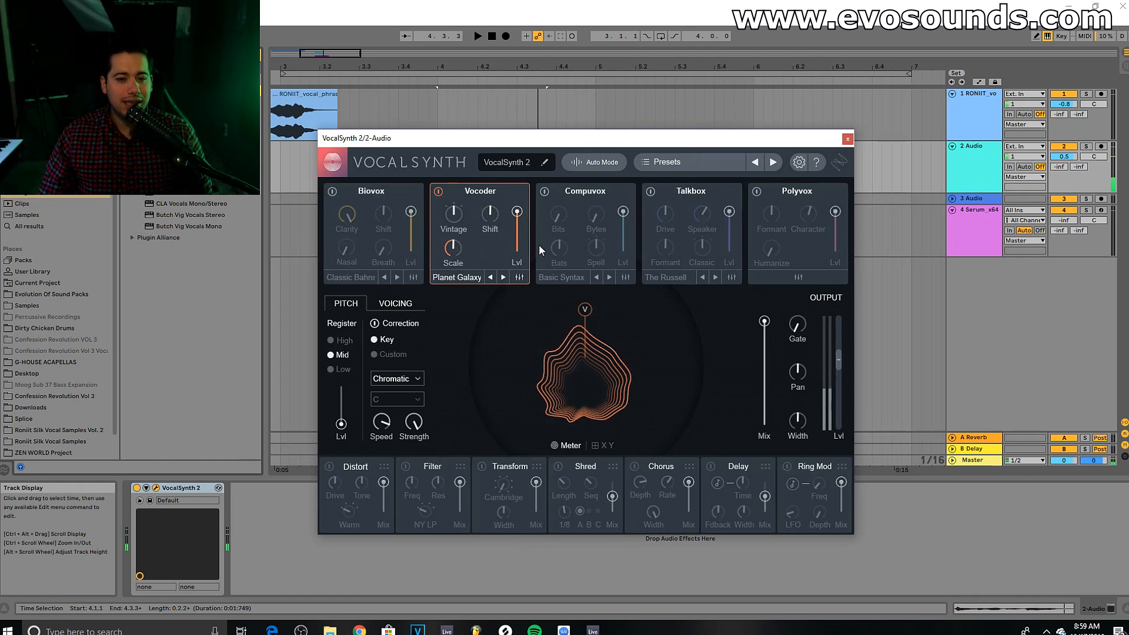
left_click(519, 277)
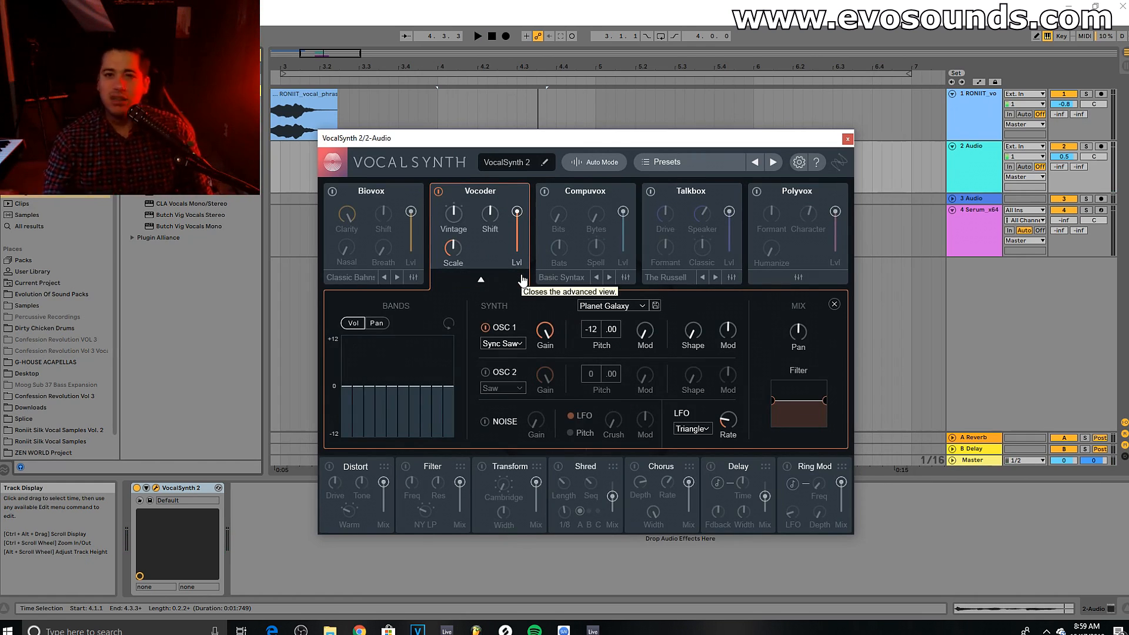
Set the waveform of OSC 1 in VocalSynth 2's Vocoder module to Saw.
left_click(515, 344)
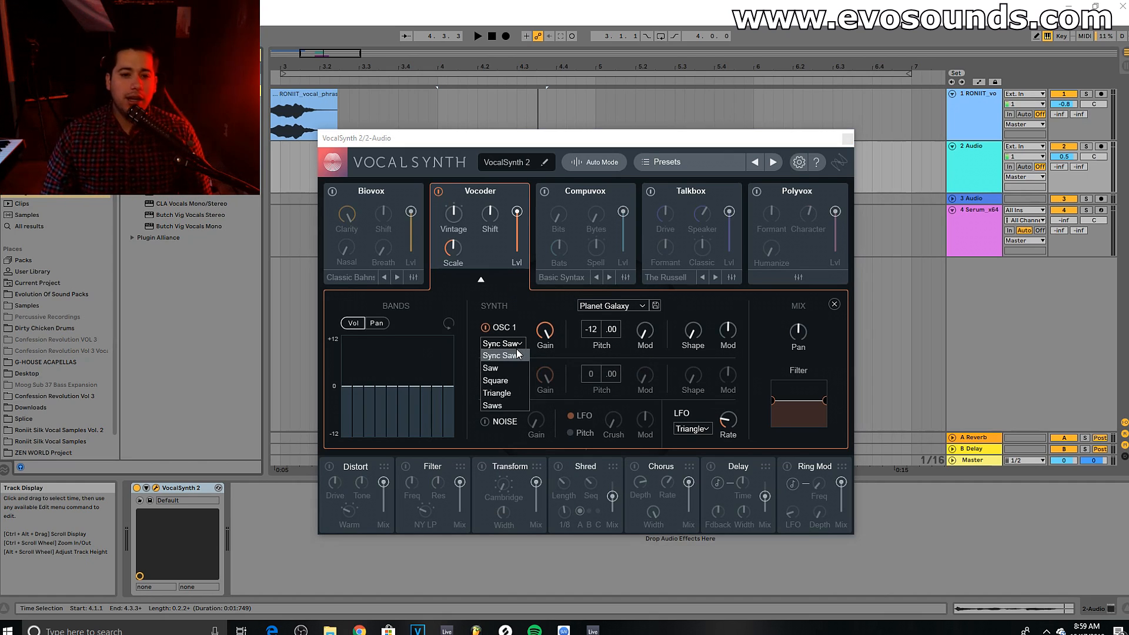
left_click(516, 347)
left_click(521, 279)
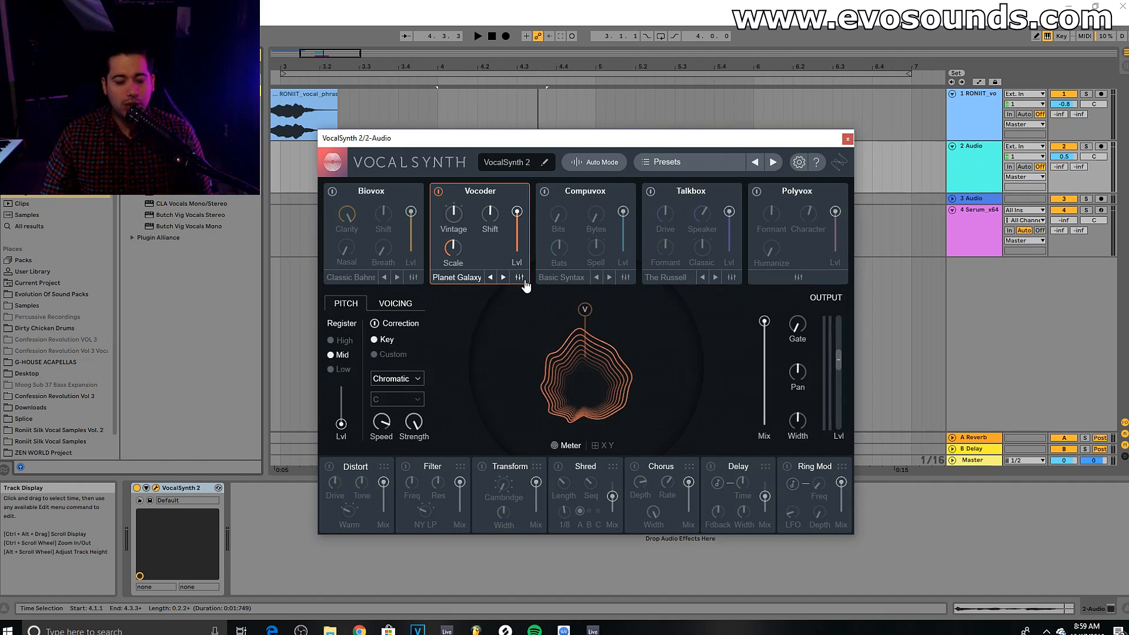
left_click(523, 280)
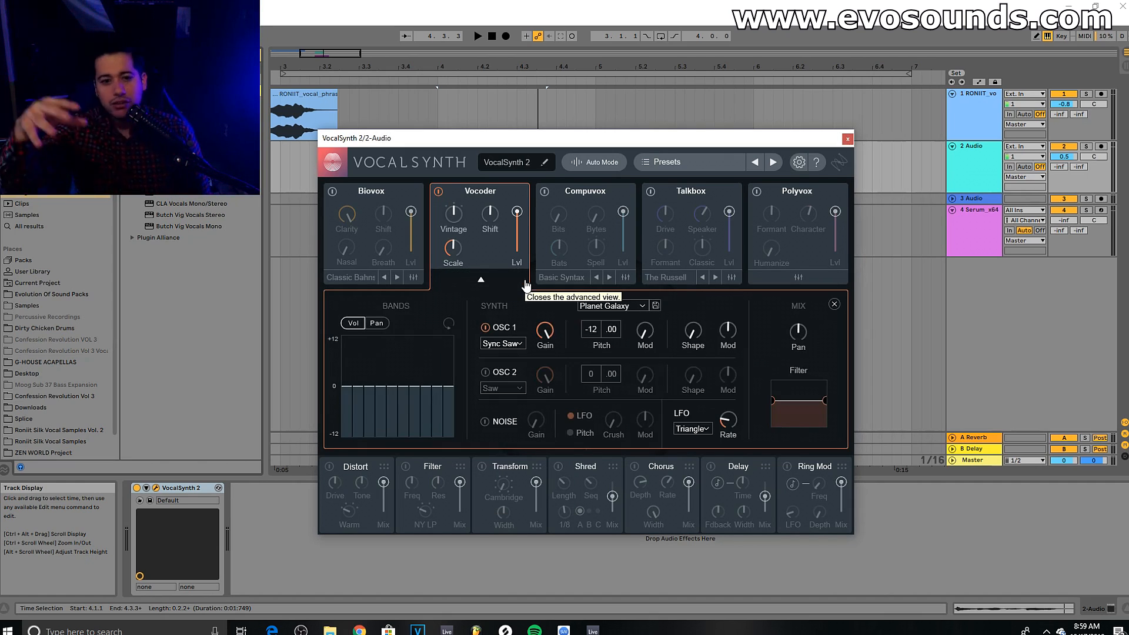
left_click(518, 344)
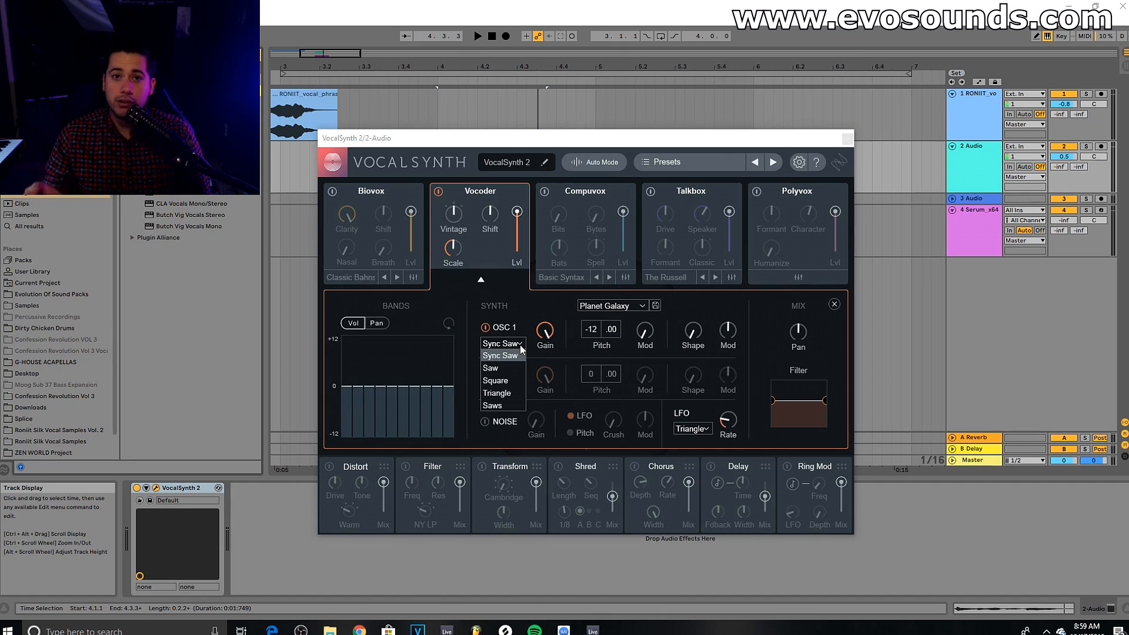
left_click(492, 367)
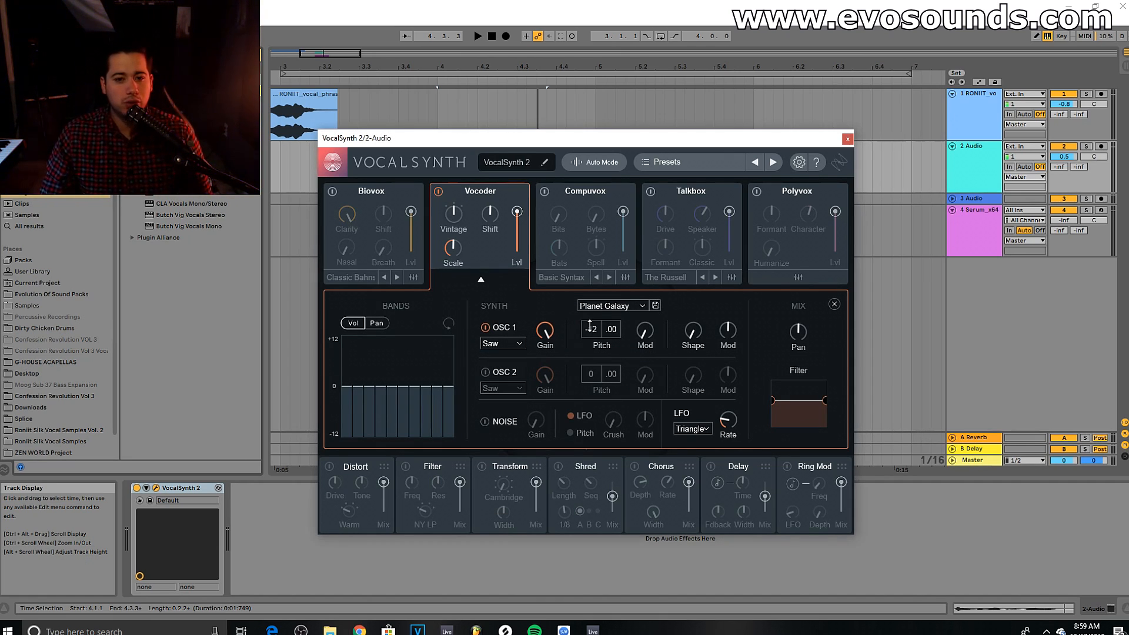
Play the vocal while trying the Vocoder's OSC 1 pitch at 0, and return the pitch to -12 semitones.
key("space")
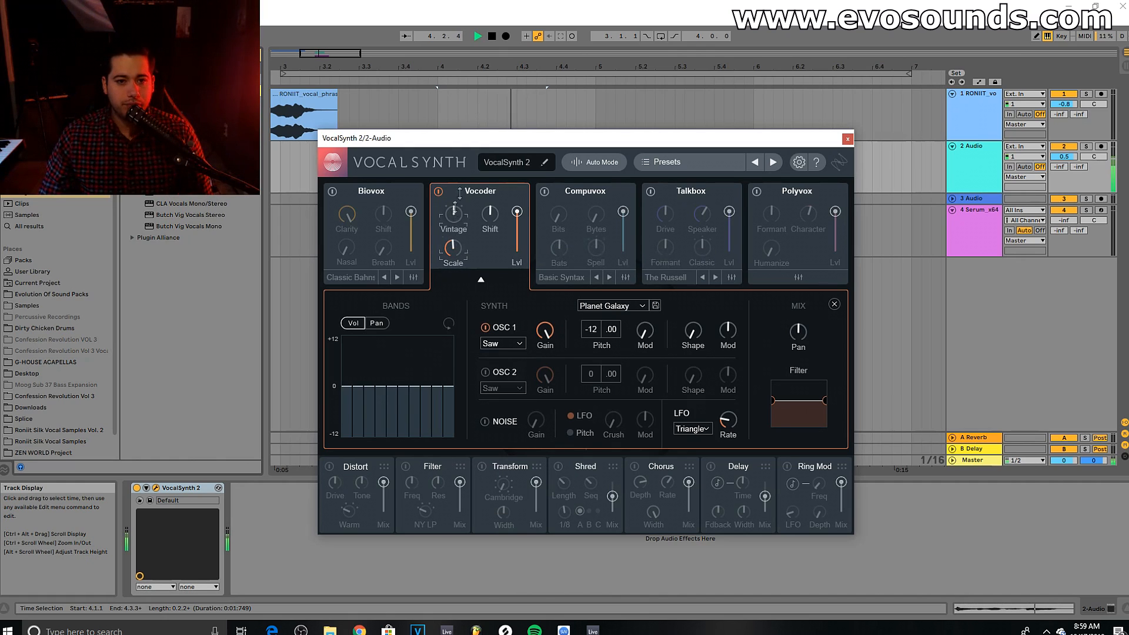
left_click_drag(441, 213, 429, 235)
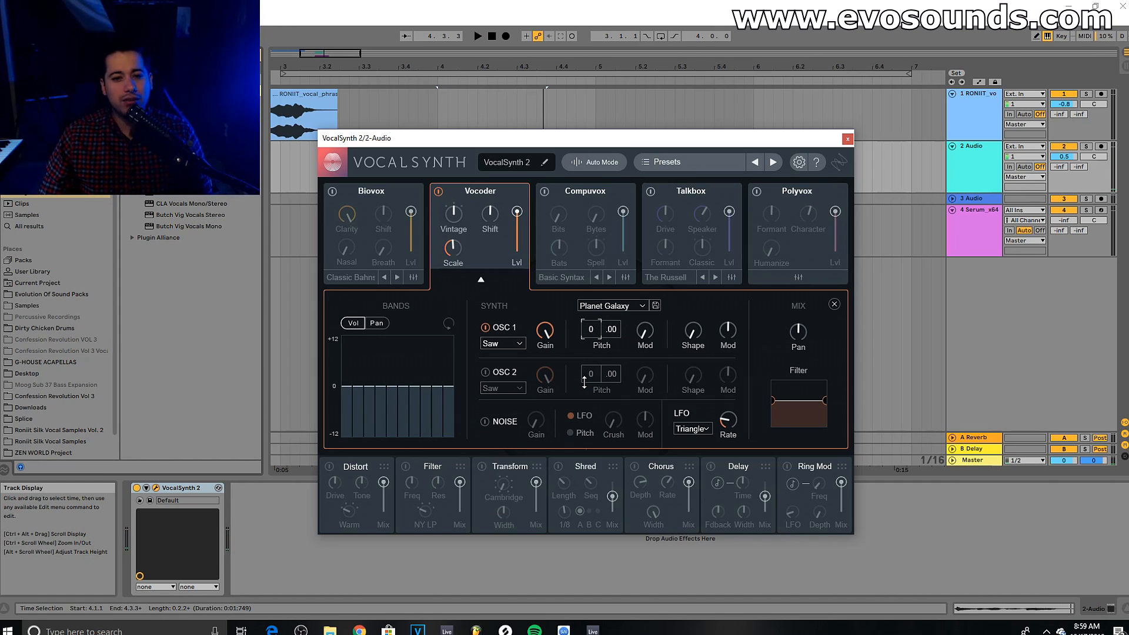
left_click_drag(584, 383, 594, 441)
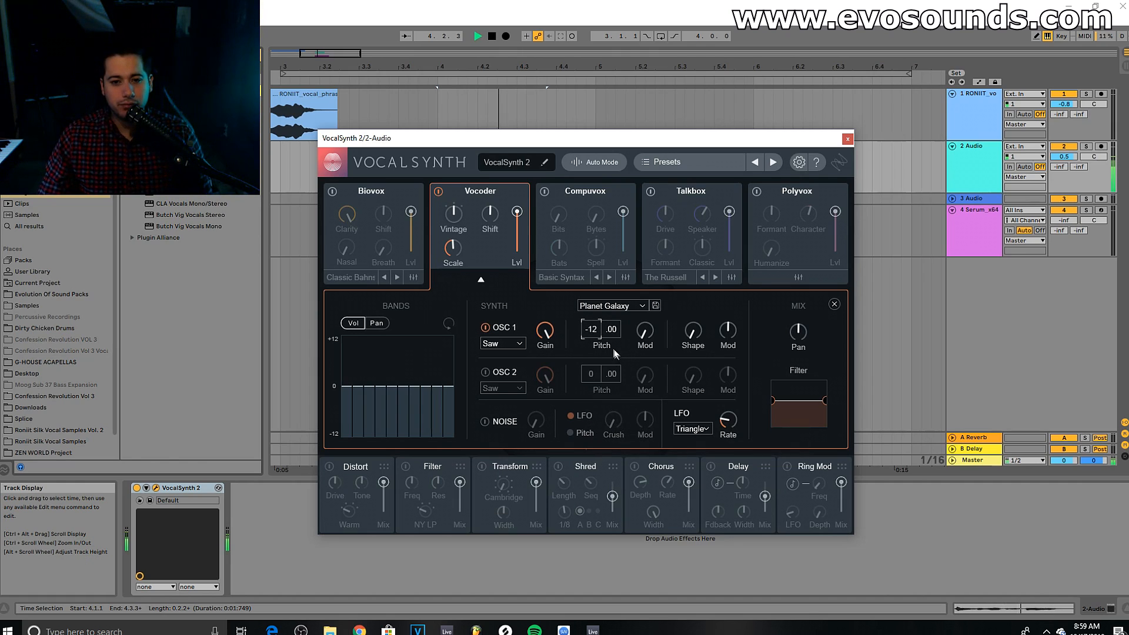
Switch the Vocoder's OSC 1 to a Square wave and try its pitch modulation while playing the vocal.
left_click(520, 347)
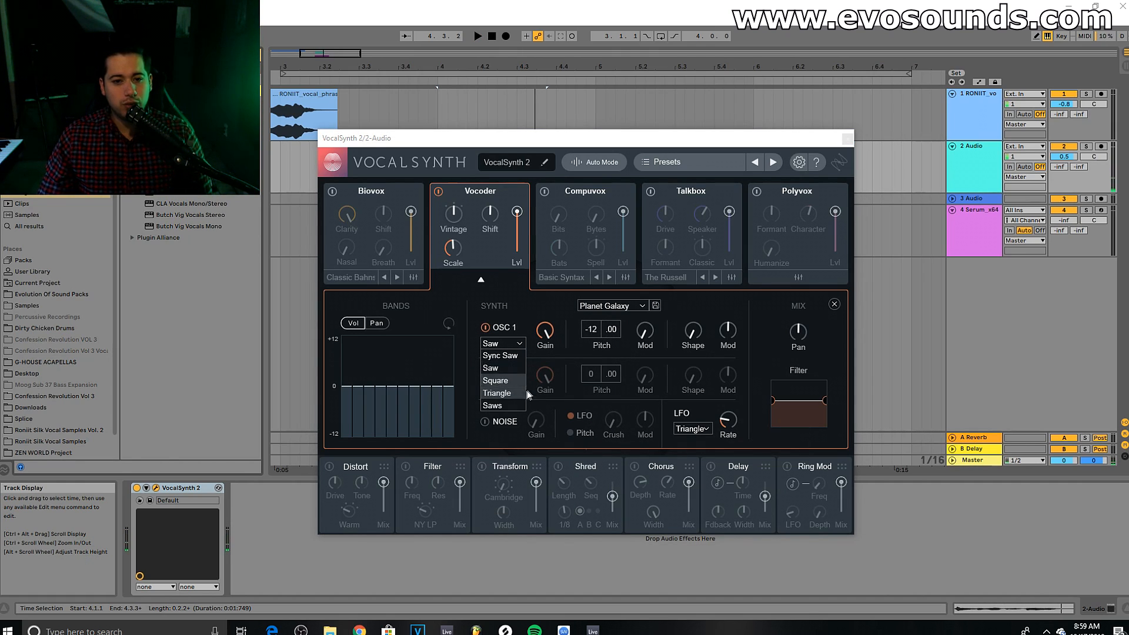
left_click(505, 382)
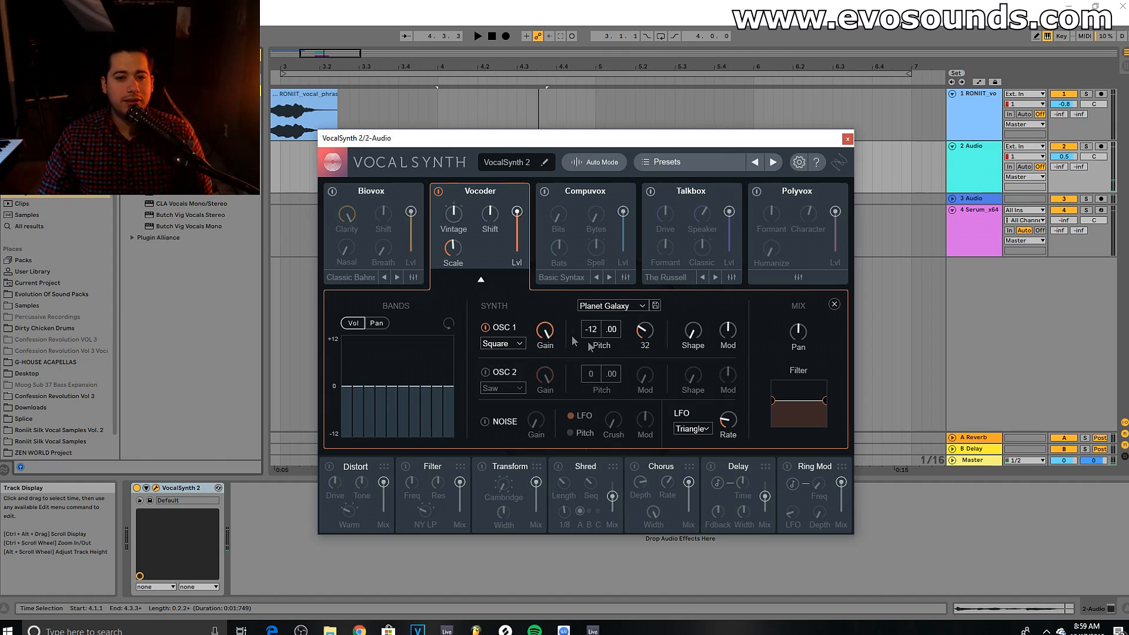
left_click_drag(657, 305, 633, 573)
key("space")
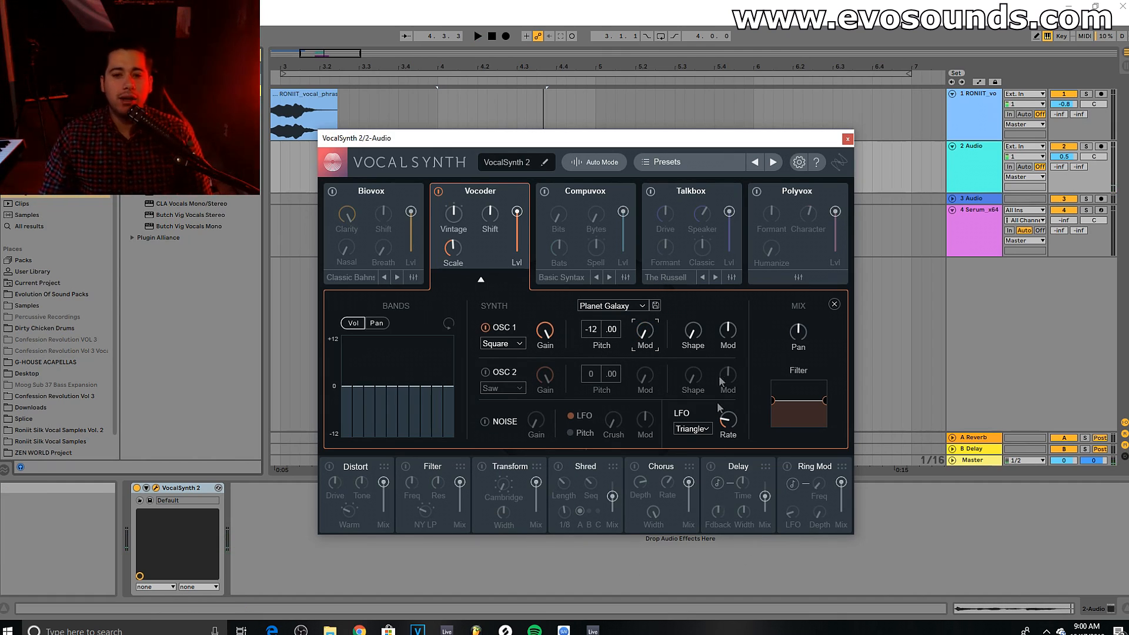
key("space")
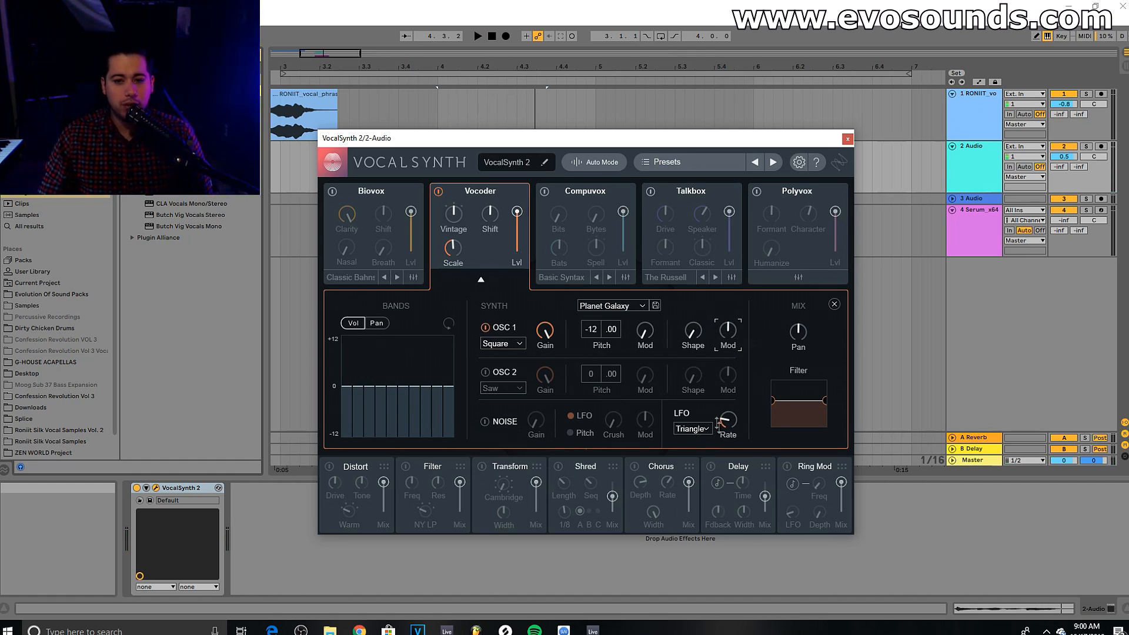
Set the Vocoder's LFO to Saw with a rate of 0.1 and close the module's advanced view.
left_click(694, 429)
left_click(703, 465)
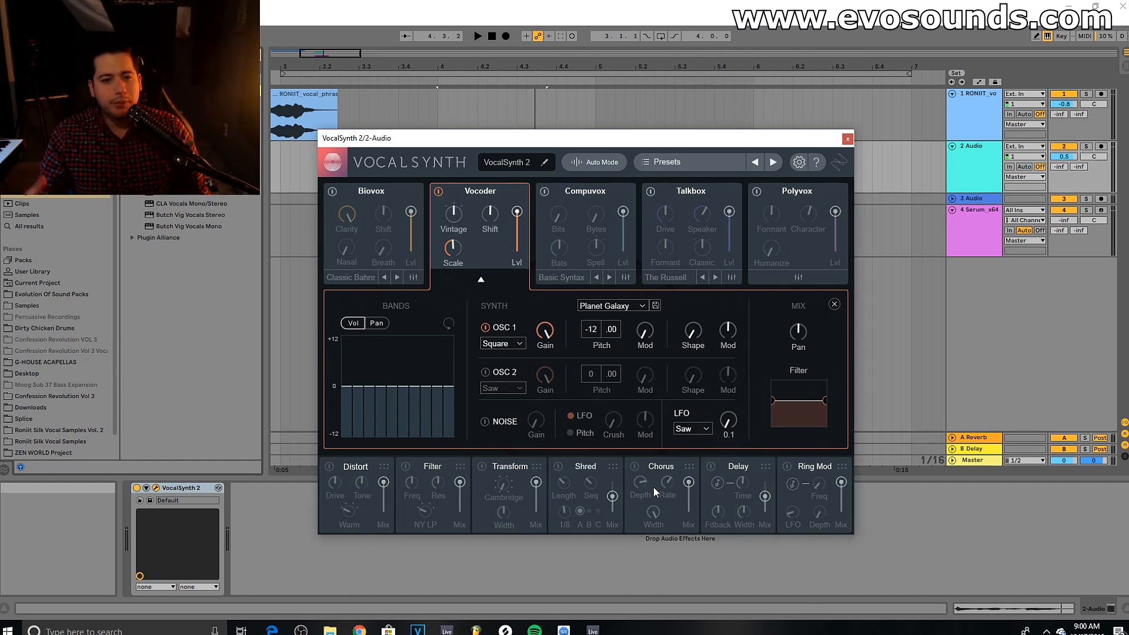
left_click(480, 280)
Enable Polyvox, swap the Vocoder module for Compuvox and play the vocal.
left_click(761, 198)
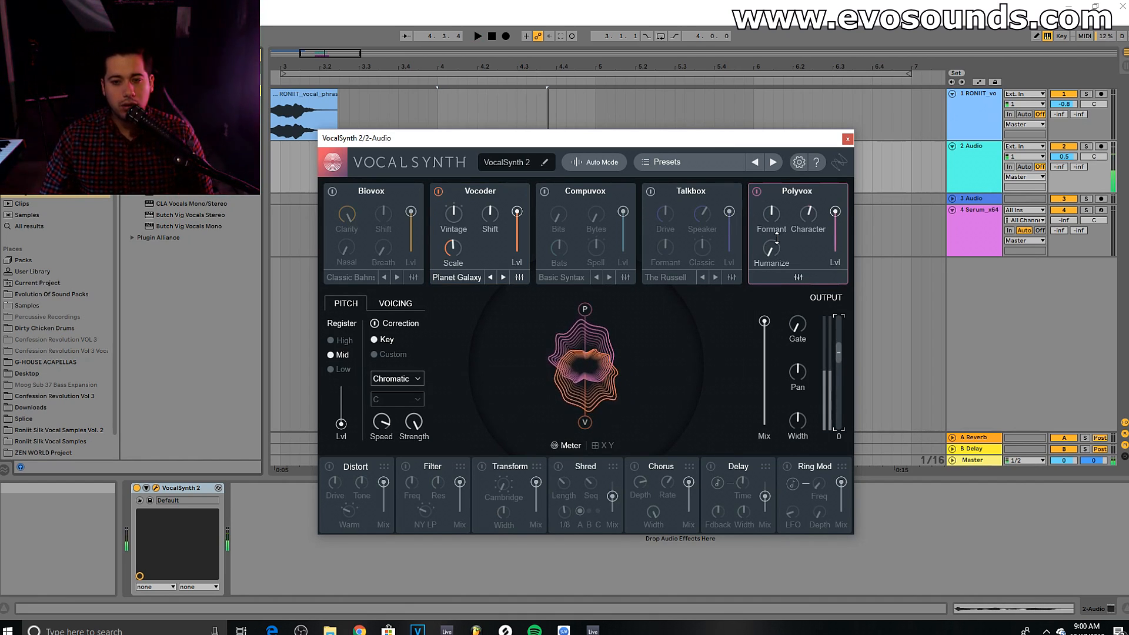
left_click(544, 192)
key("space")
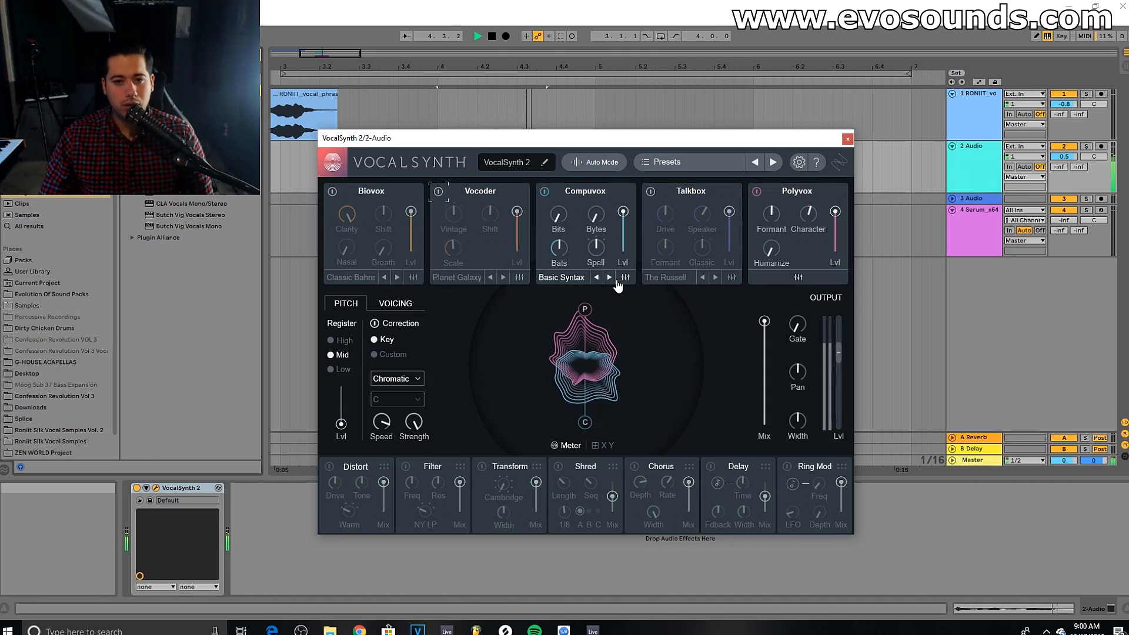
Enable VocalSynth 2's Chorus effect, raise its depth to 100 and play the vocal.
left_click(635, 466)
key("space")
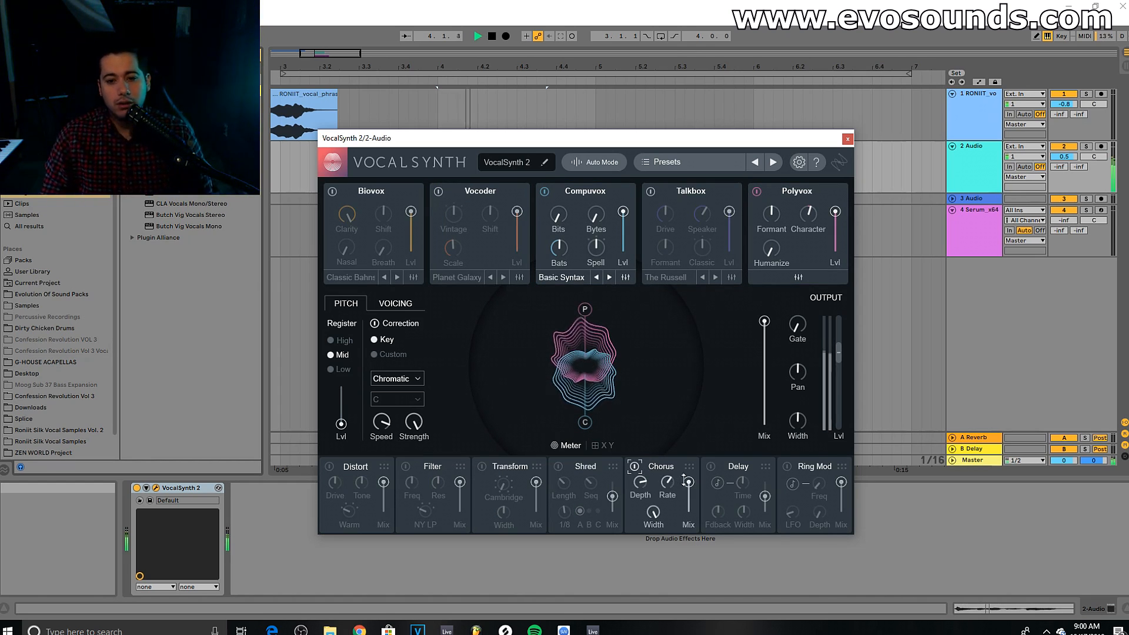
key("space")
left_click_drag(641, 485, 674, 454)
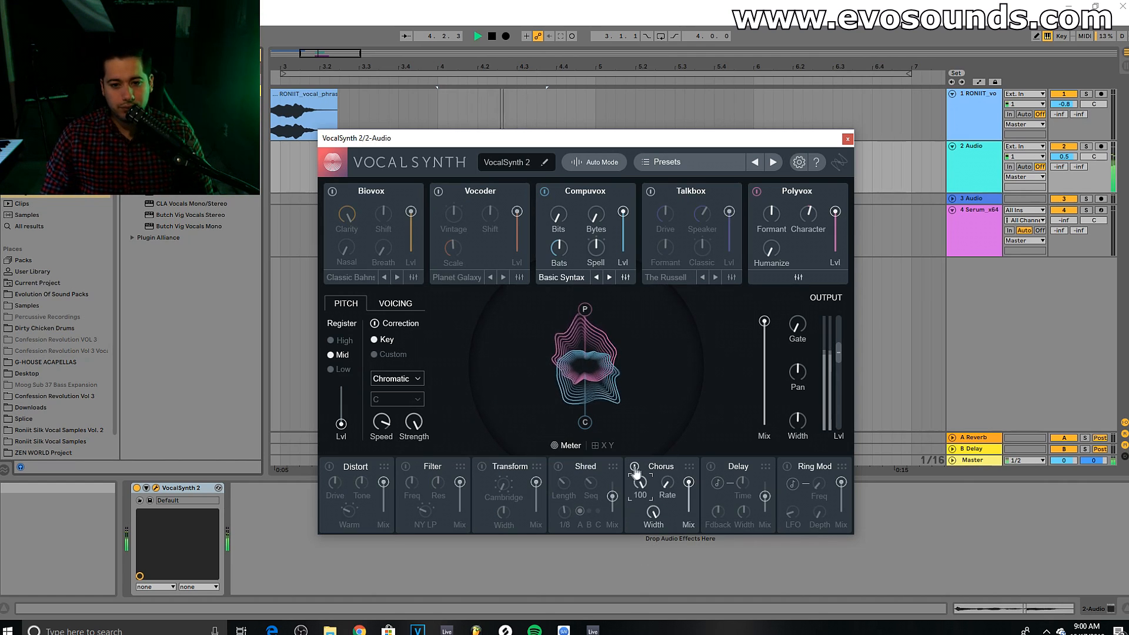
key("space")
Enable the Delay effect with time 13, feedback 74 and width 197, and play the vocal.
left_click(711, 466)
left_click_drag(742, 482, 732, 533)
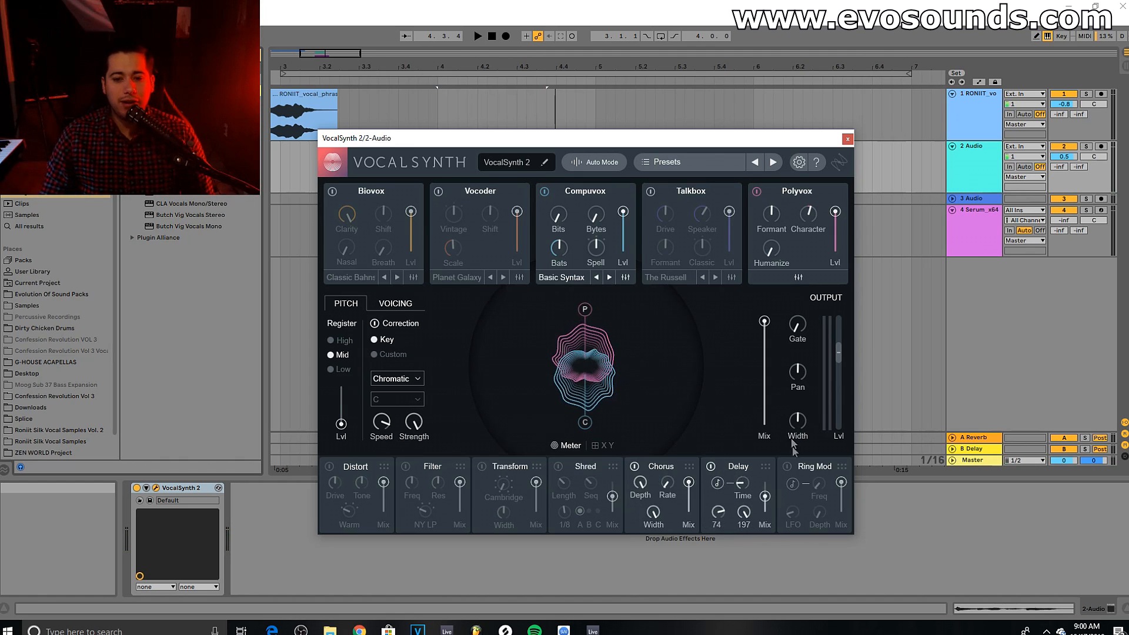
key("space")
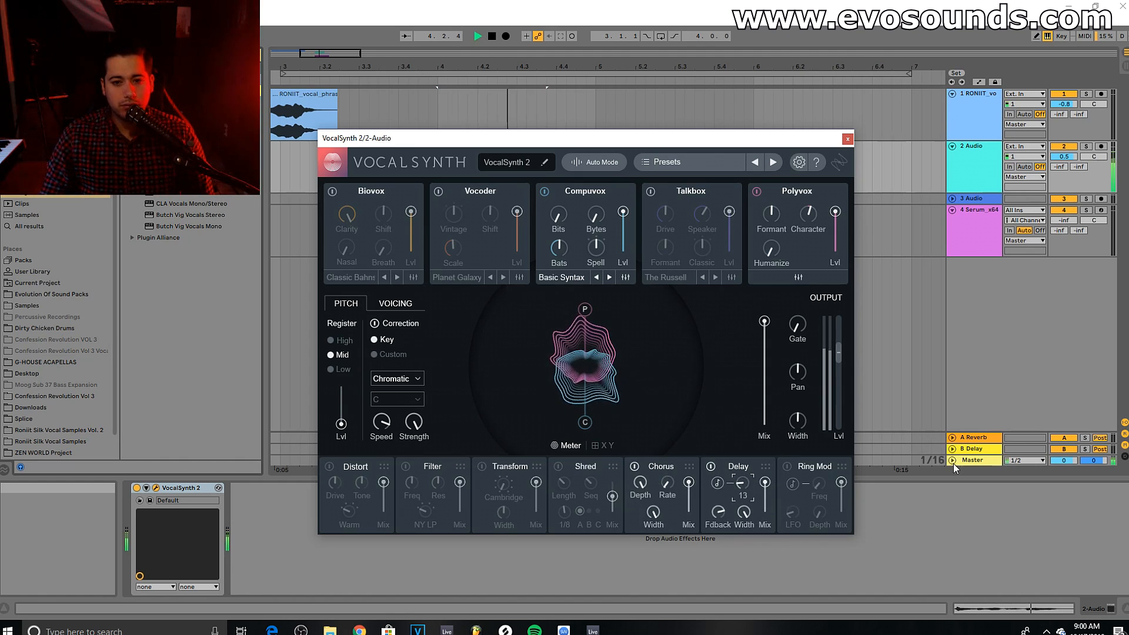
key("space")
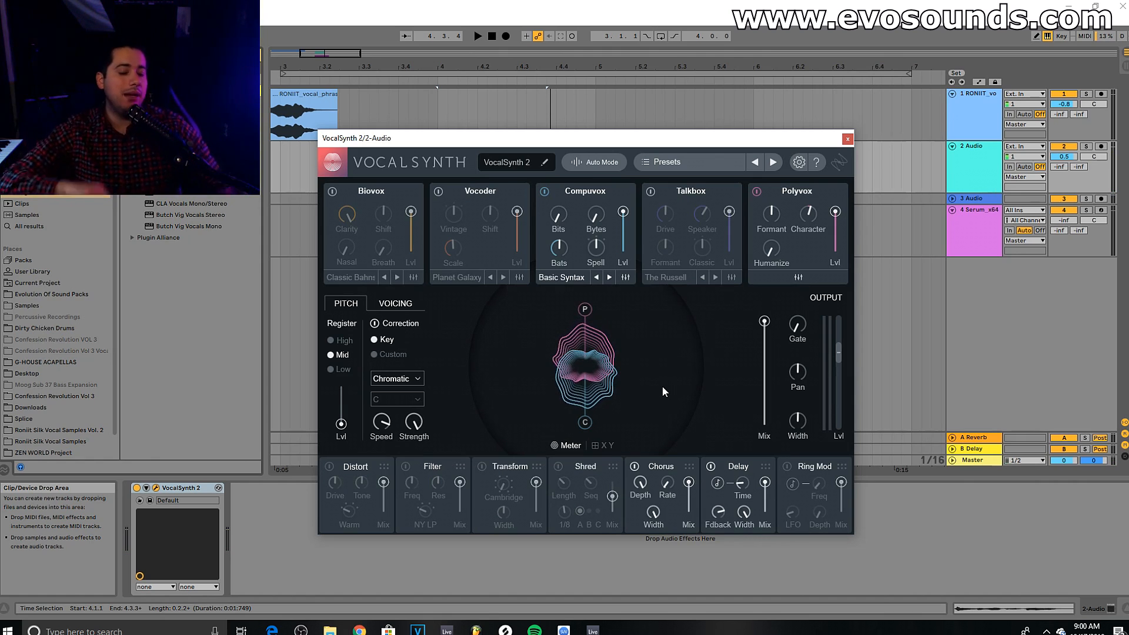
key("space")
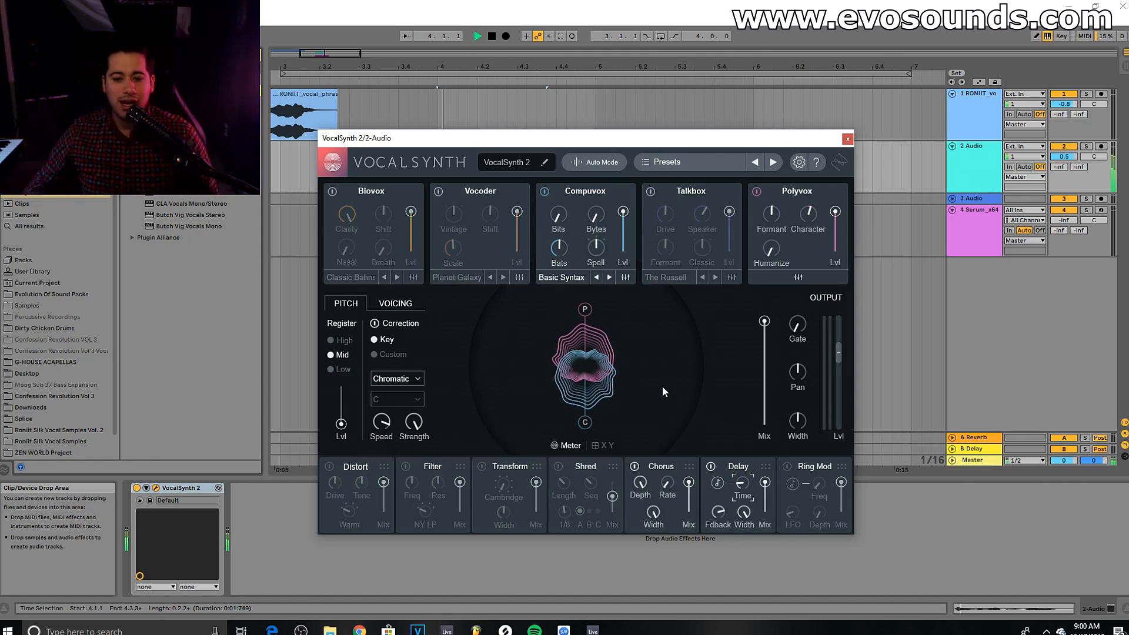
Enable the Shred effect and compare its mix at full and at 0 during playback, leaving it at 0.
left_click(559, 466)
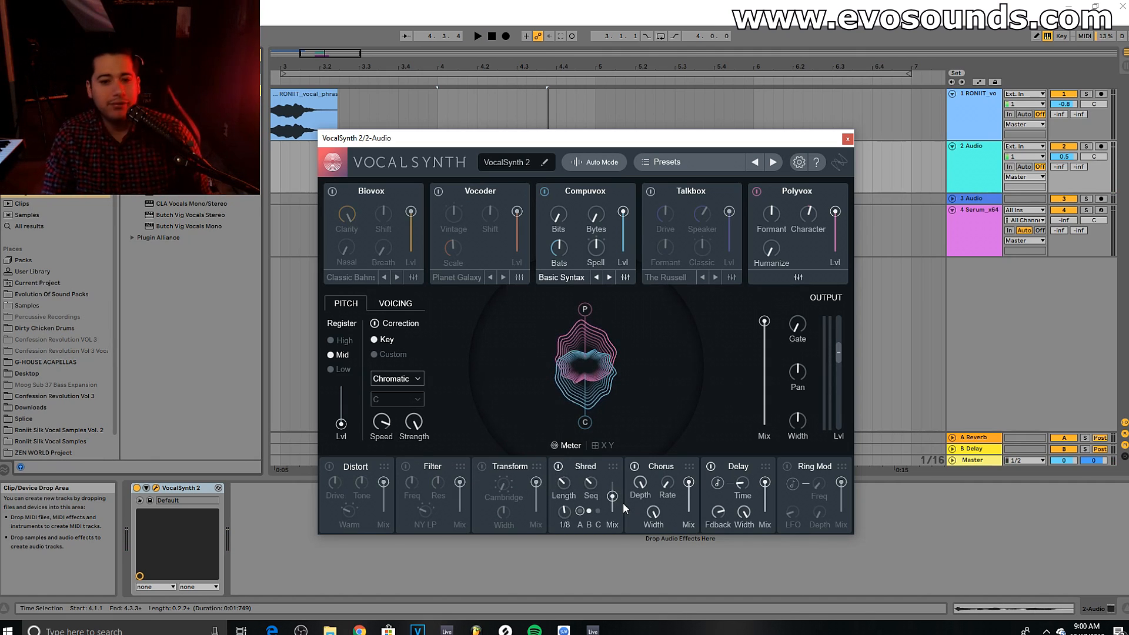
left_click_drag(613, 497, 613, 522)
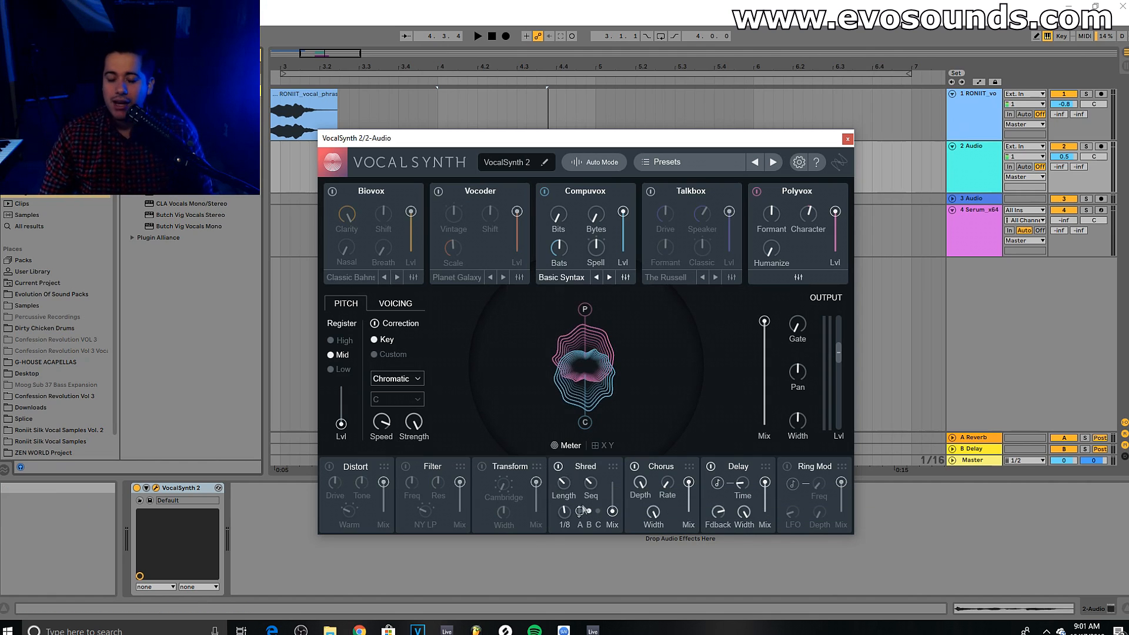
left_click_drag(604, 507, 612, 446)
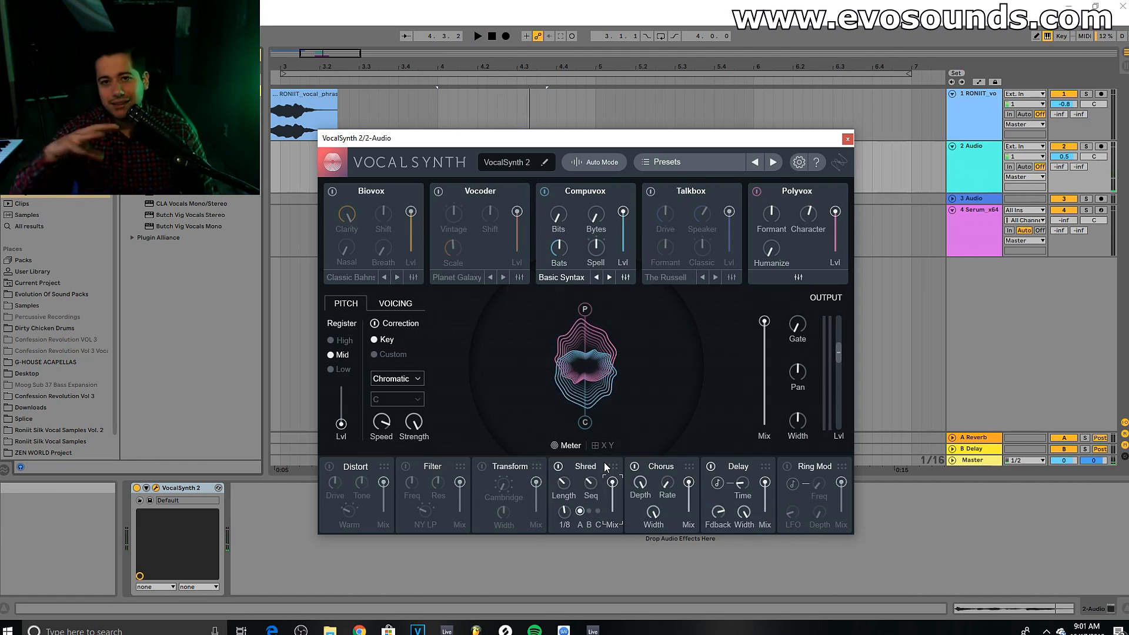
key("space")
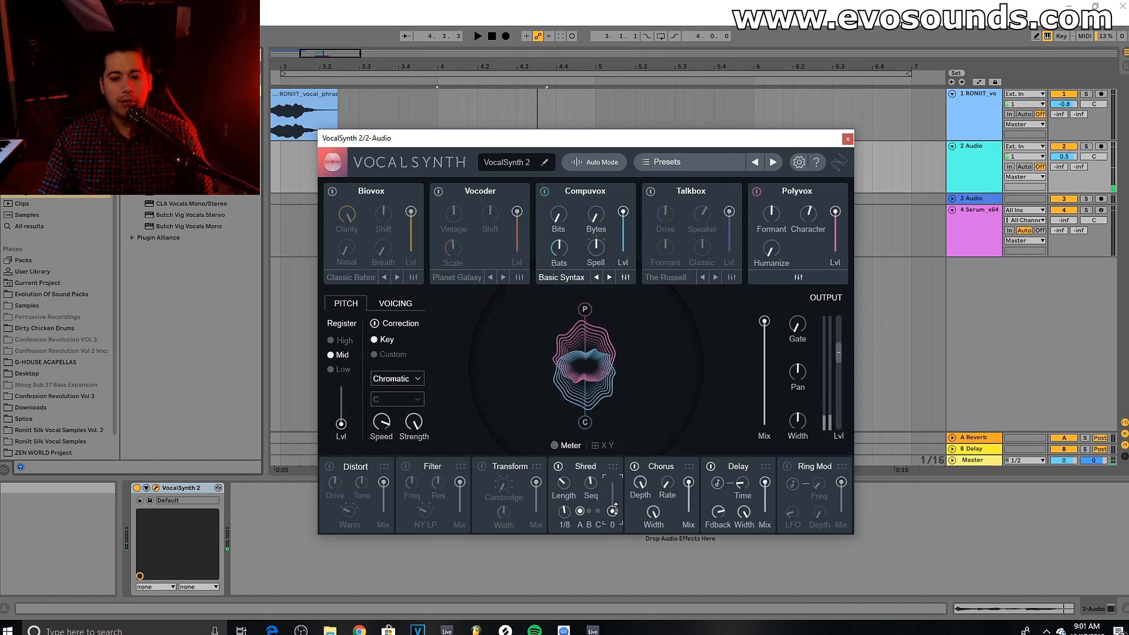
key("space")
left_click_drag(621, 462, 615, 530)
key("space")
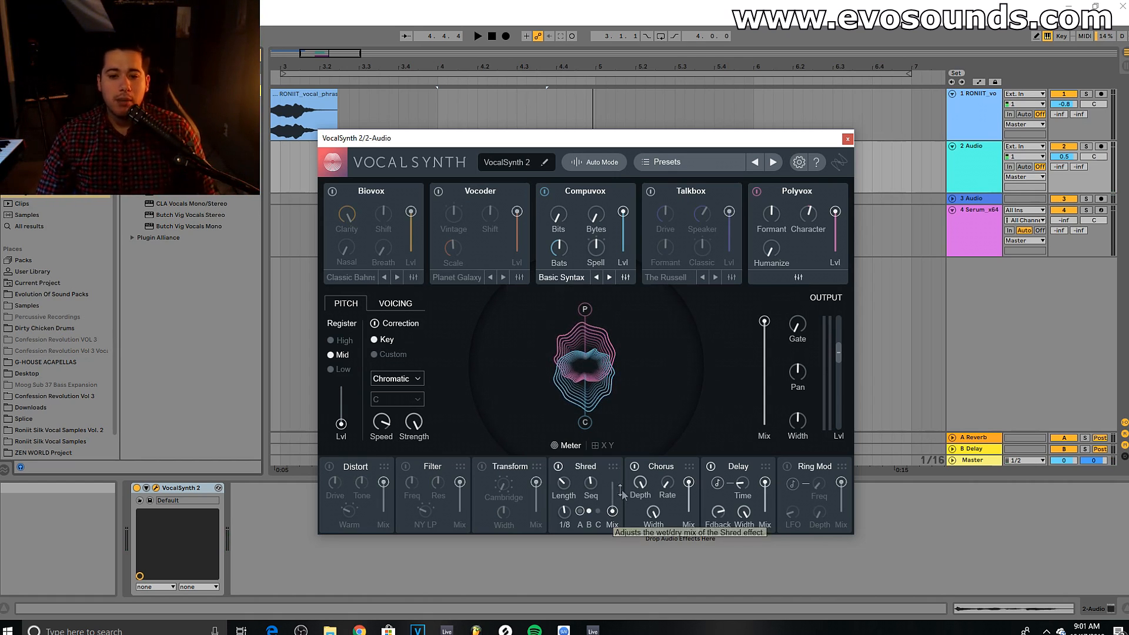
Switch off the Chorus and Delay effects and the Compuvox module.
left_click(635, 466)
left_click(711, 468)
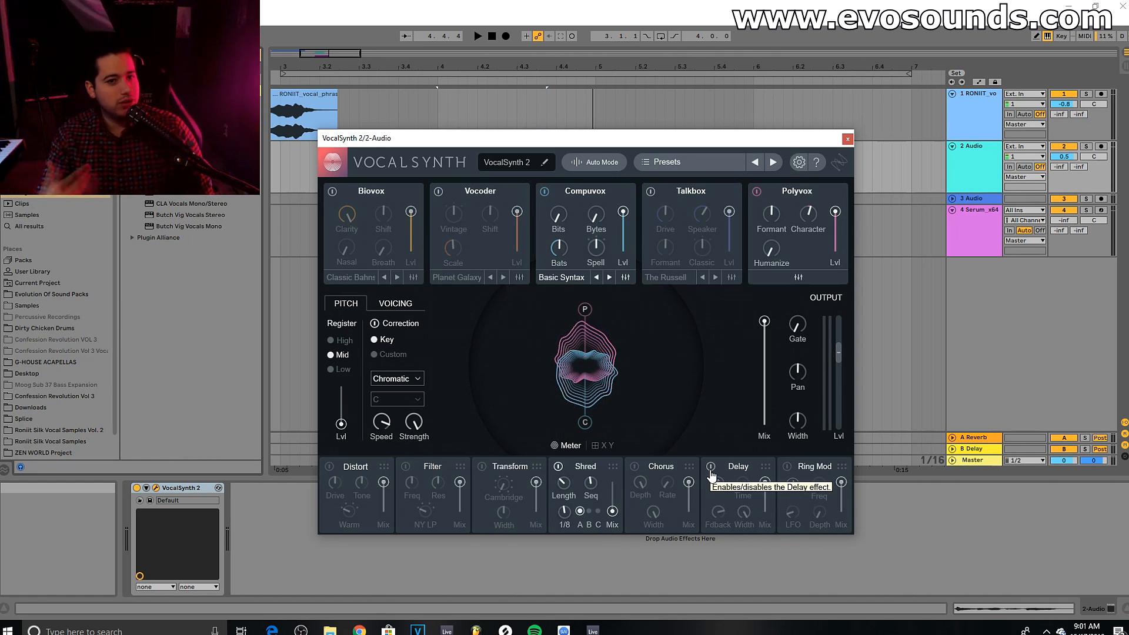
left_click(544, 192)
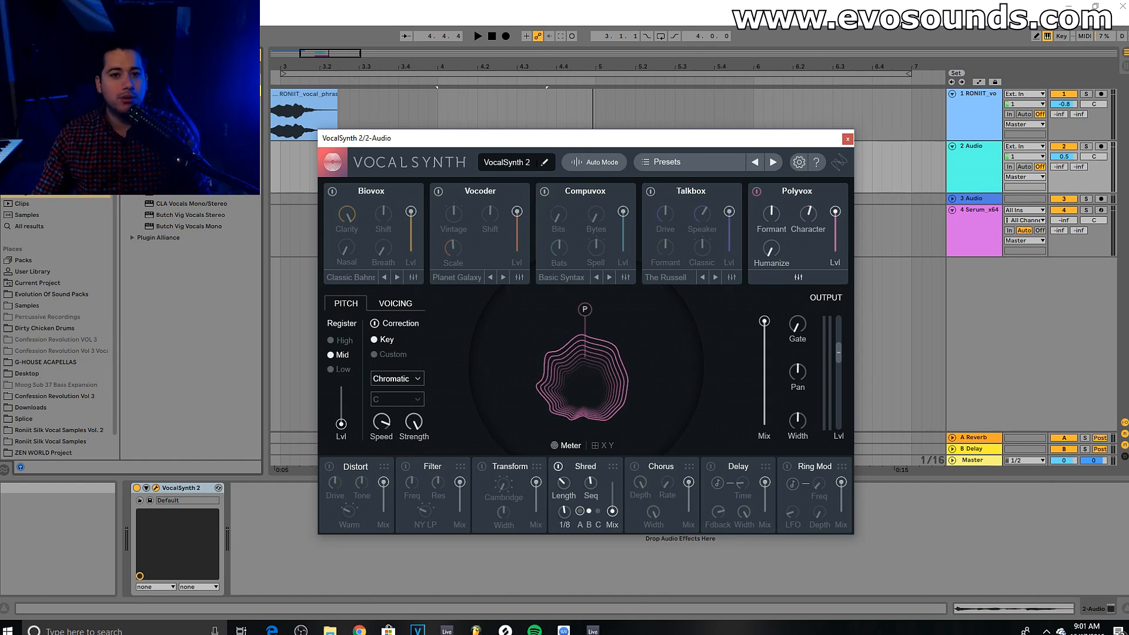
Enable the Talkbox module, set its OSC 1 waveform to Square and play the vocal.
left_click(651, 191)
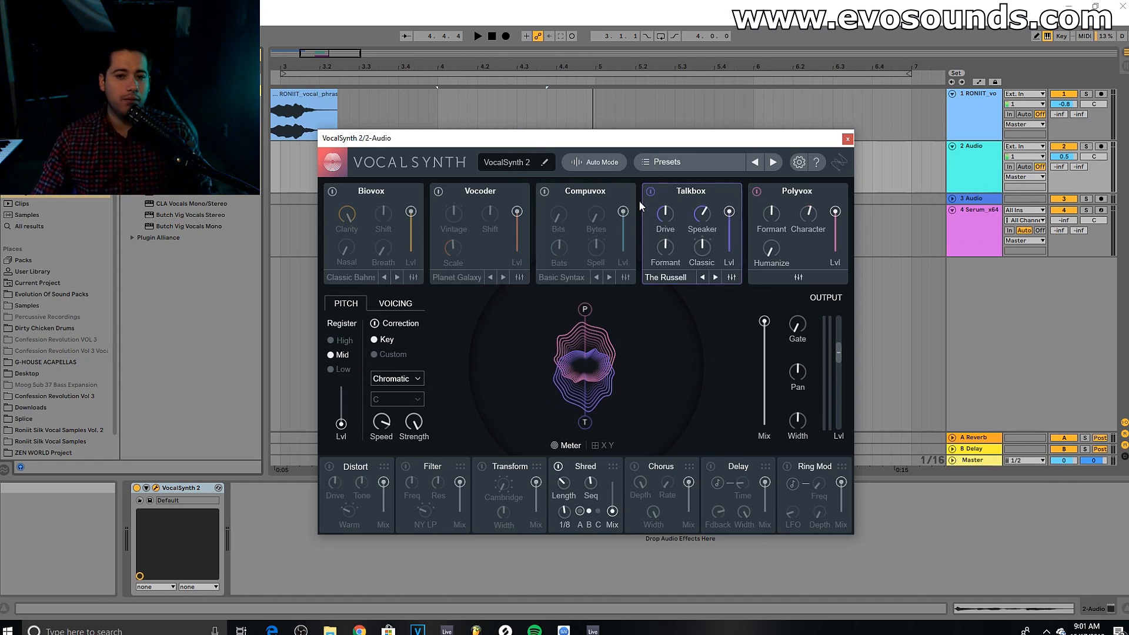
left_click(732, 277)
left_click(513, 345)
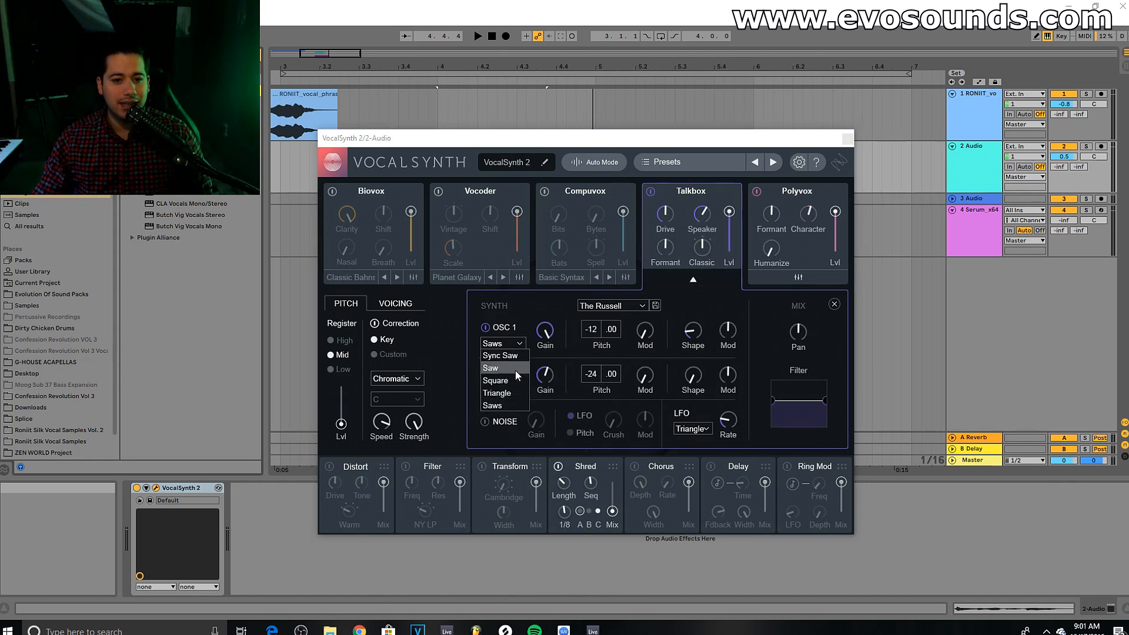
left_click(504, 384)
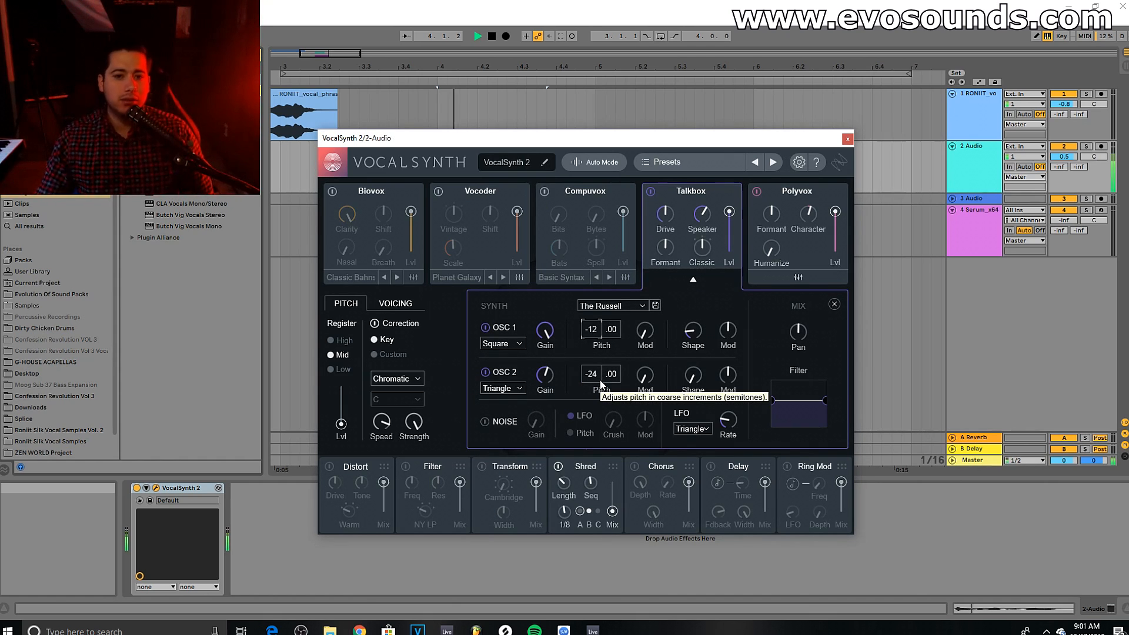
Close the Talkbox's advanced view and switch off the Talkbox module and the Shred effect.
left_click(694, 280)
left_click(650, 193)
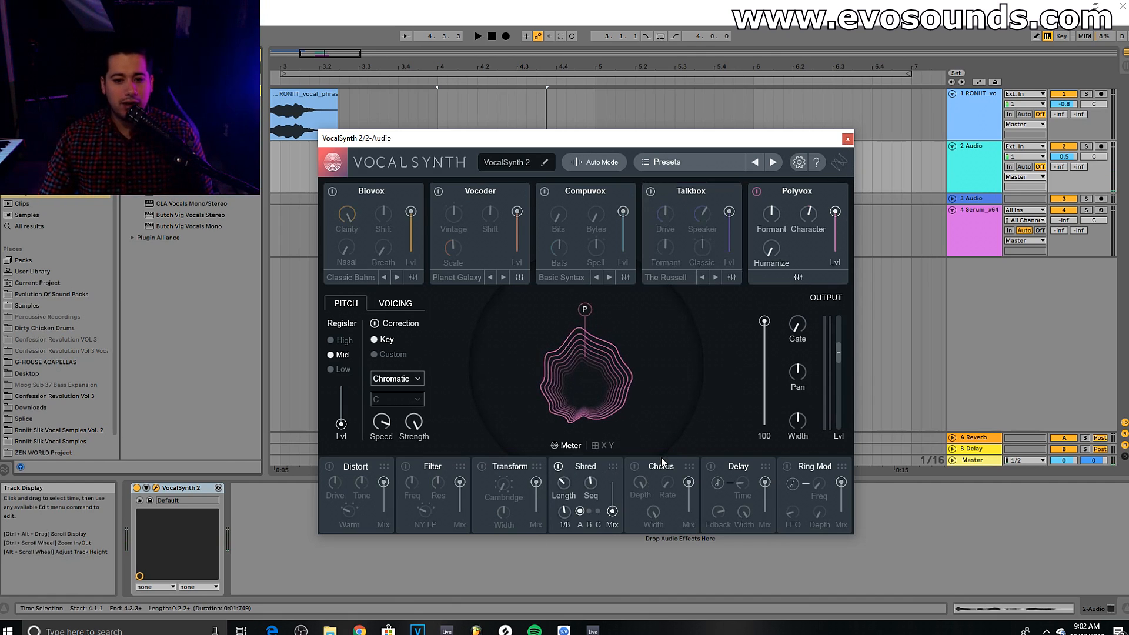
left_click(558, 466)
Close the VocalSynth 2 window and delete the plug-in from the 2 Audio track.
left_click(851, 141)
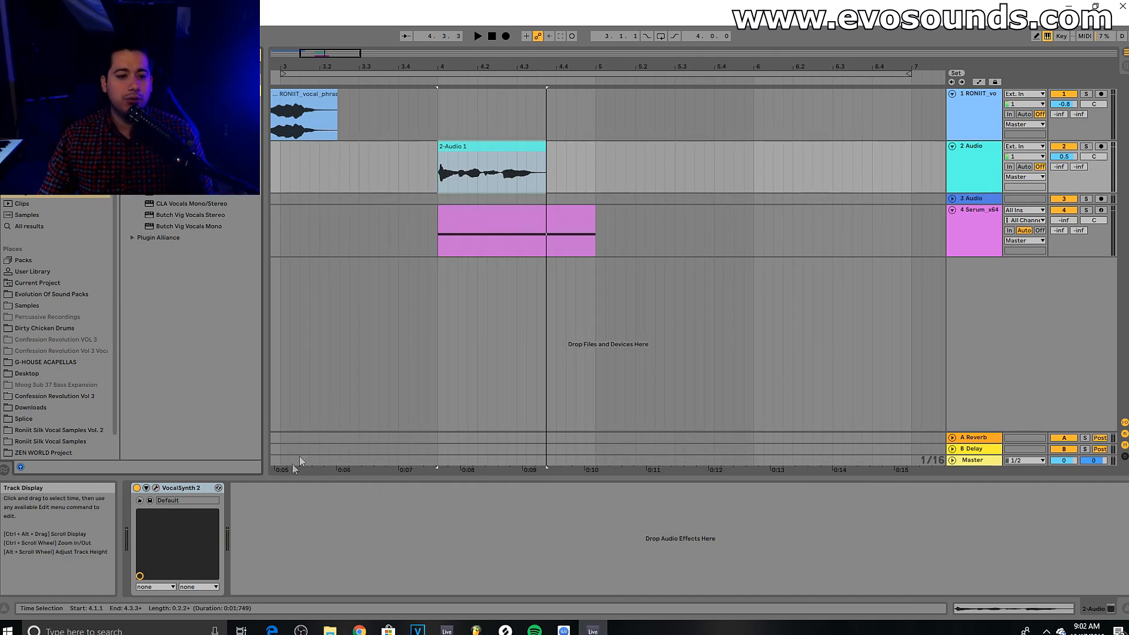
left_click(175, 491)
key("Delete")
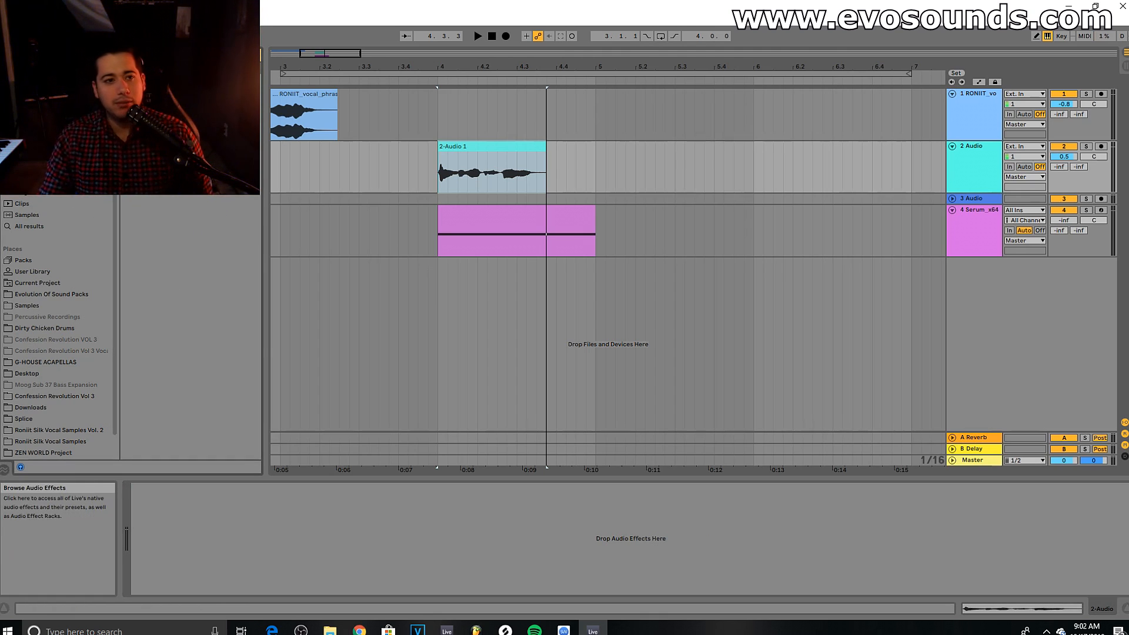
Add Beat Repeat to the 2 Audio track and set its output mode to Gate.
left_click(31, 158)
key("ctrl+f")
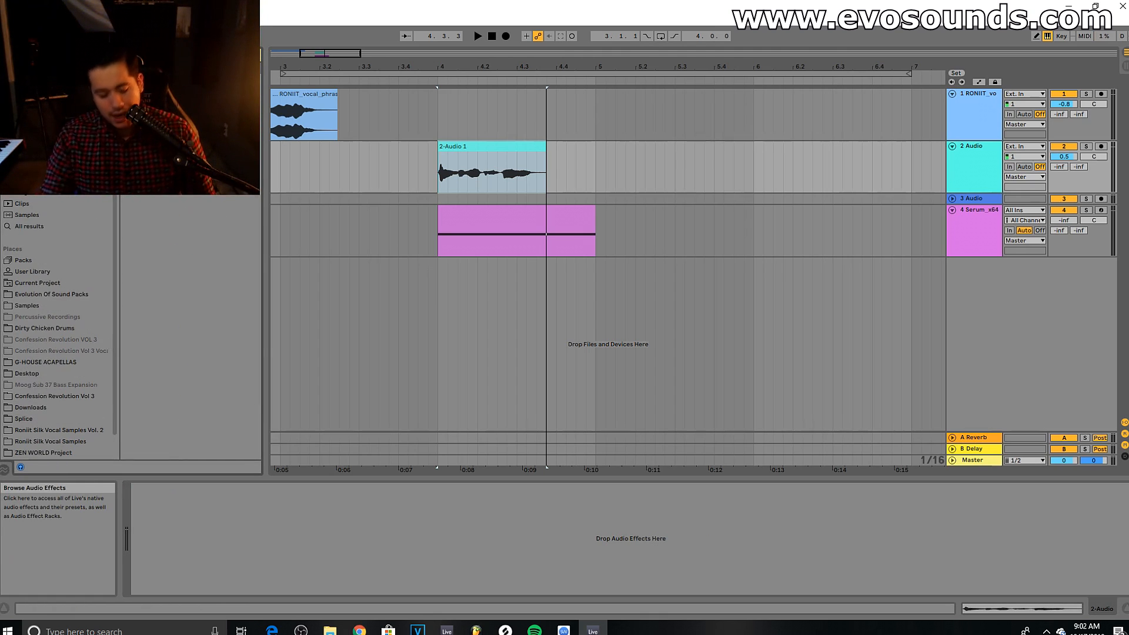
left_click(972, 180)
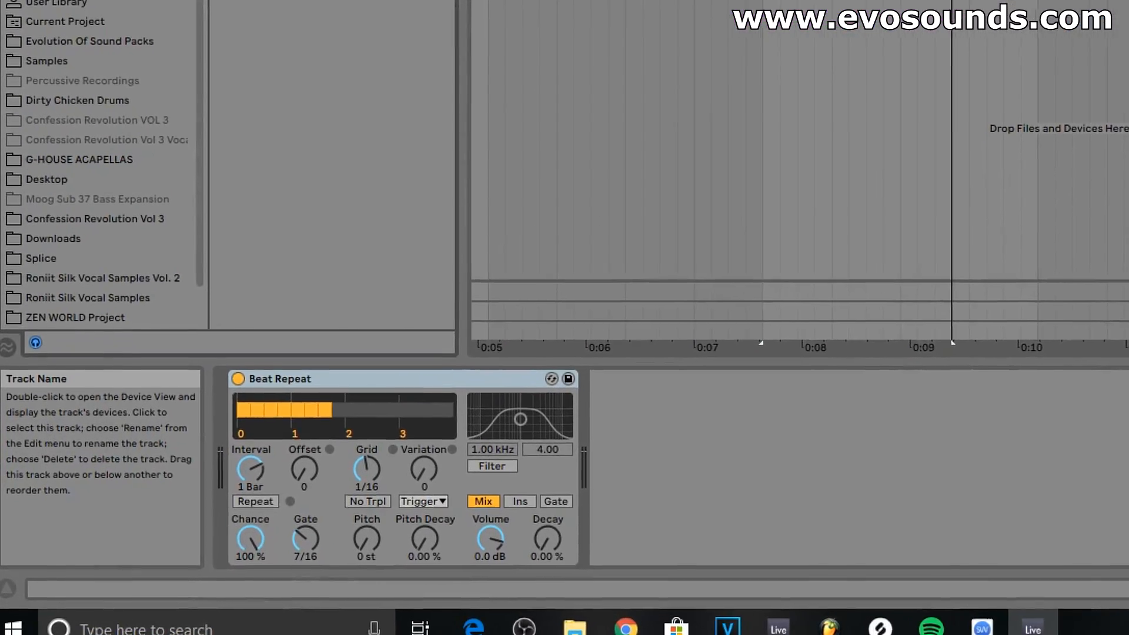
left_click(599, 491)
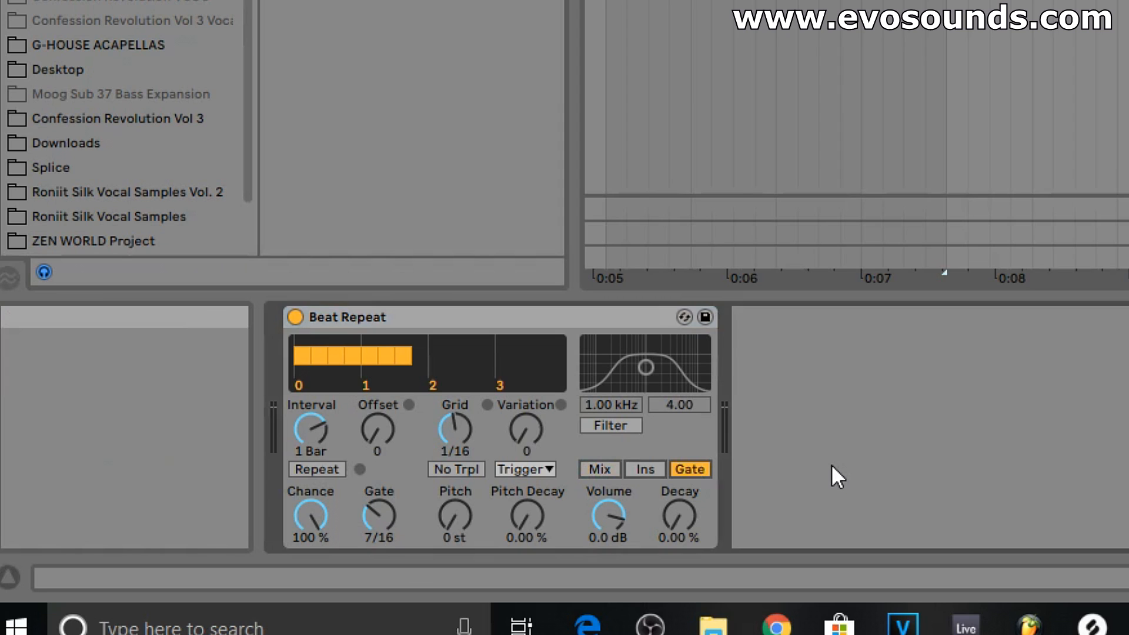
Play the vocal and set Beat Repeat's Interval to 1/4.
key("space")
left_click_drag(305, 436, 304, 456)
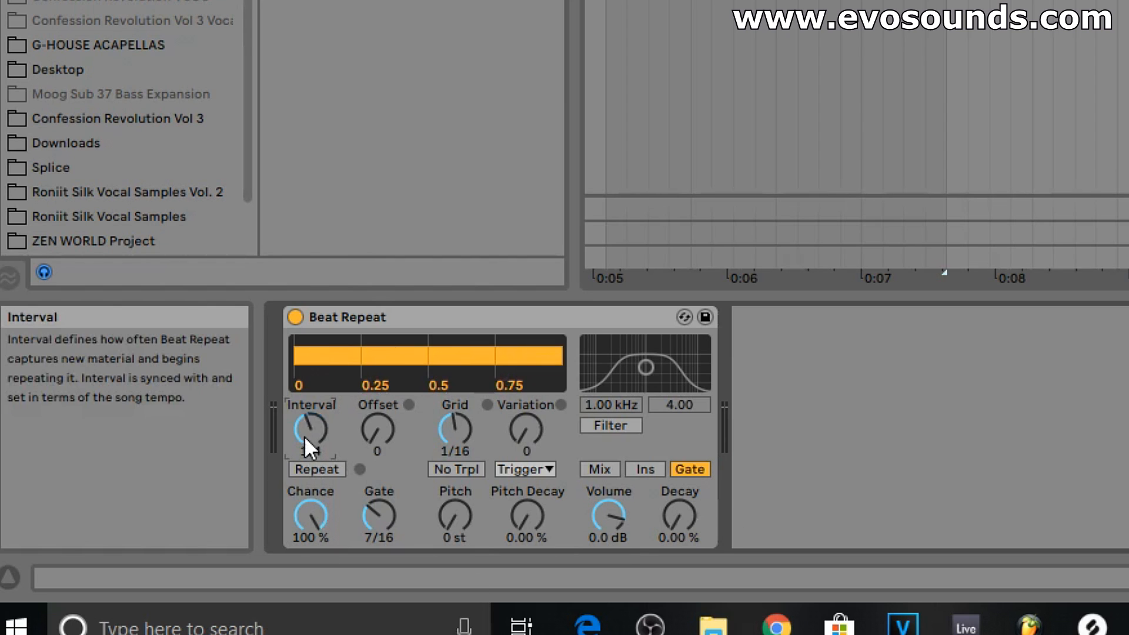
key("space")
left_click_drag(312, 417, 311, 419)
Try Beat Repeat's Grid at 1/24 and 1/64 during playback and return it to 1/16.
left_click(455, 429)
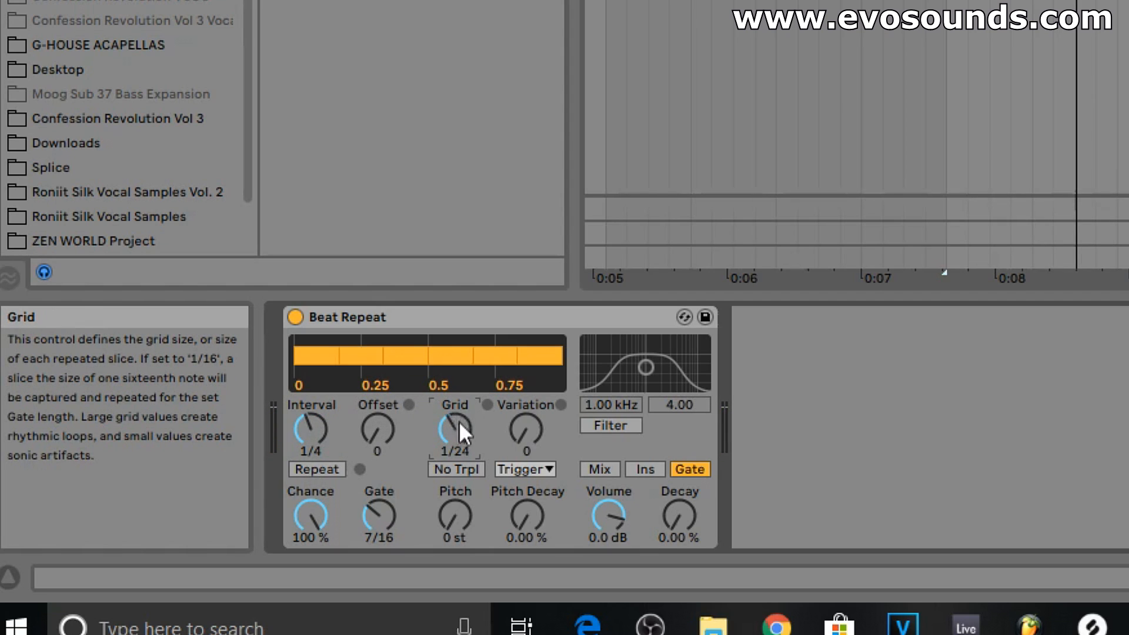
left_click_drag(458, 423, 458, 422)
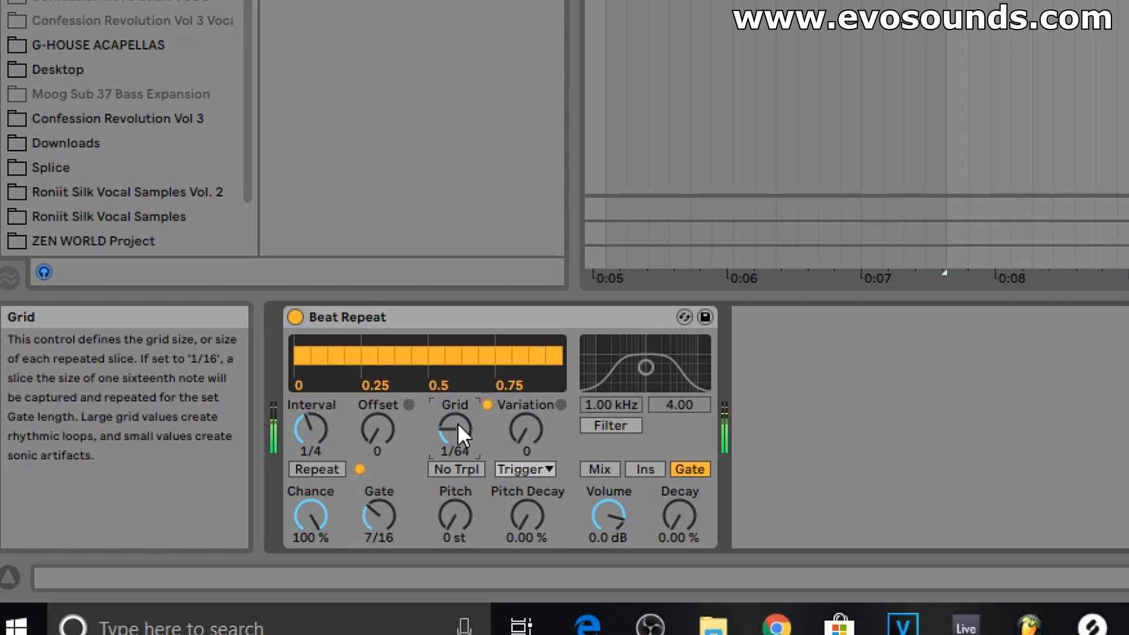
left_click_drag(457, 423, 458, 406)
Set Beat Repeat's Variation to 4 and look through the variation types, keeping Trigger.
left_click_drag(526, 429, 526, 418)
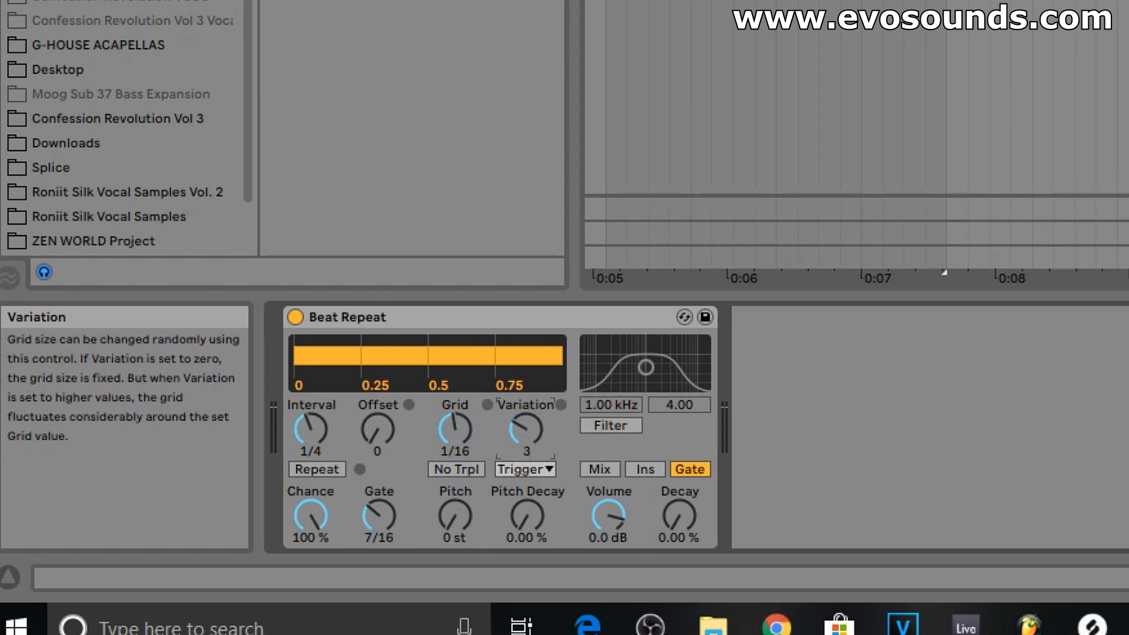
left_click(456, 429)
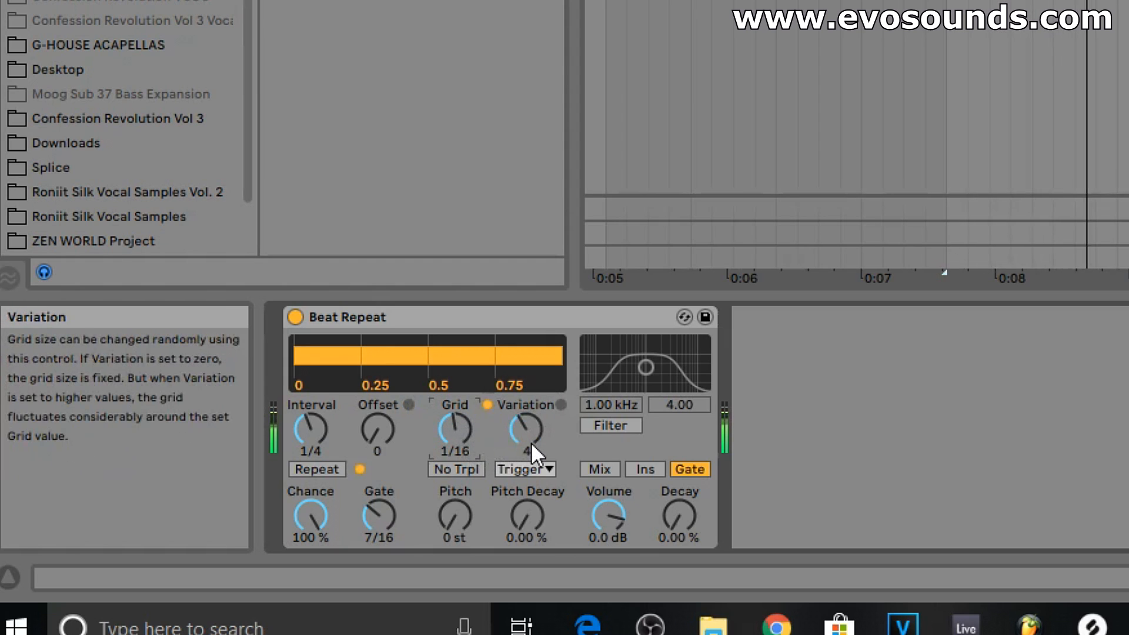
left_click(536, 467)
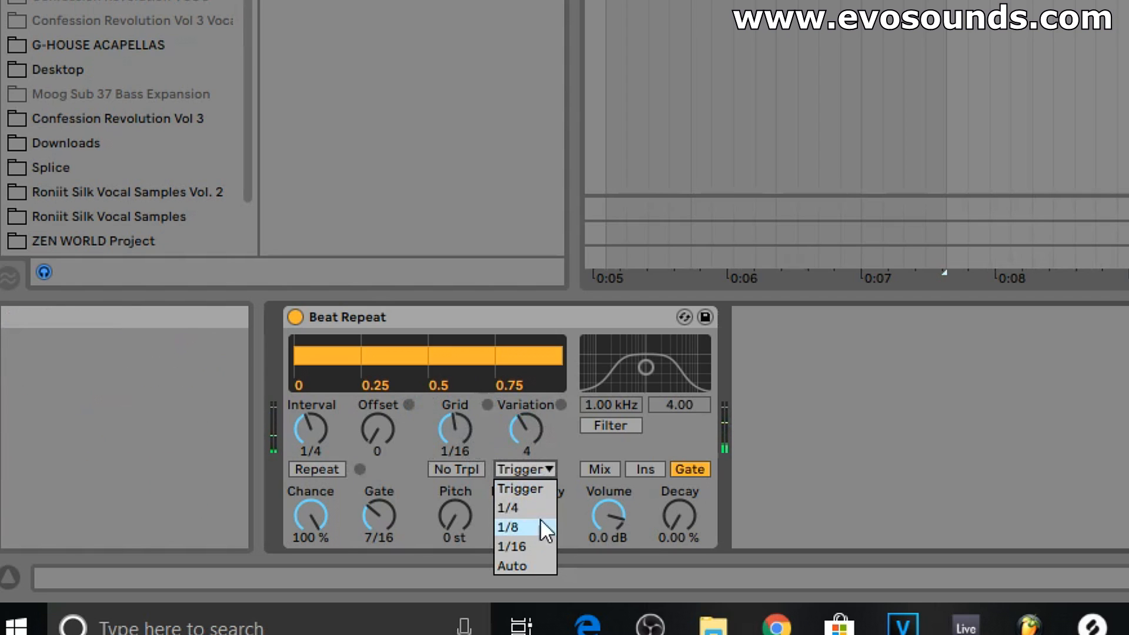
left_click(593, 460)
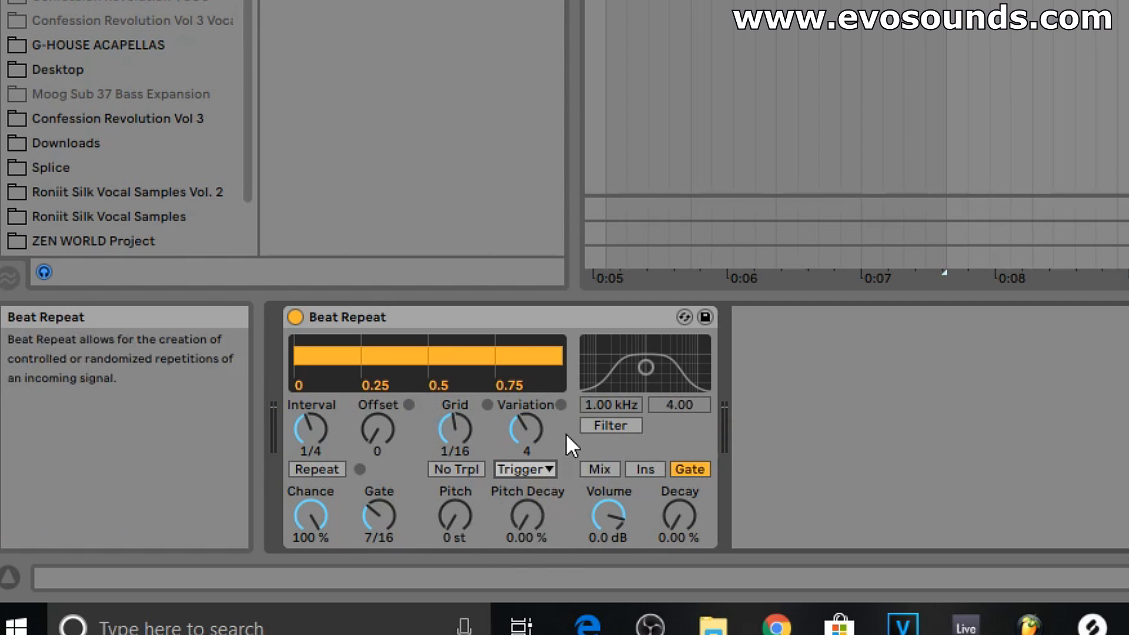
Set Beat Repeat's Pitch to -7 st and Pitch Decay to 20.6 % while listening to the vocal.
left_click_drag(455, 516, 455, 533)
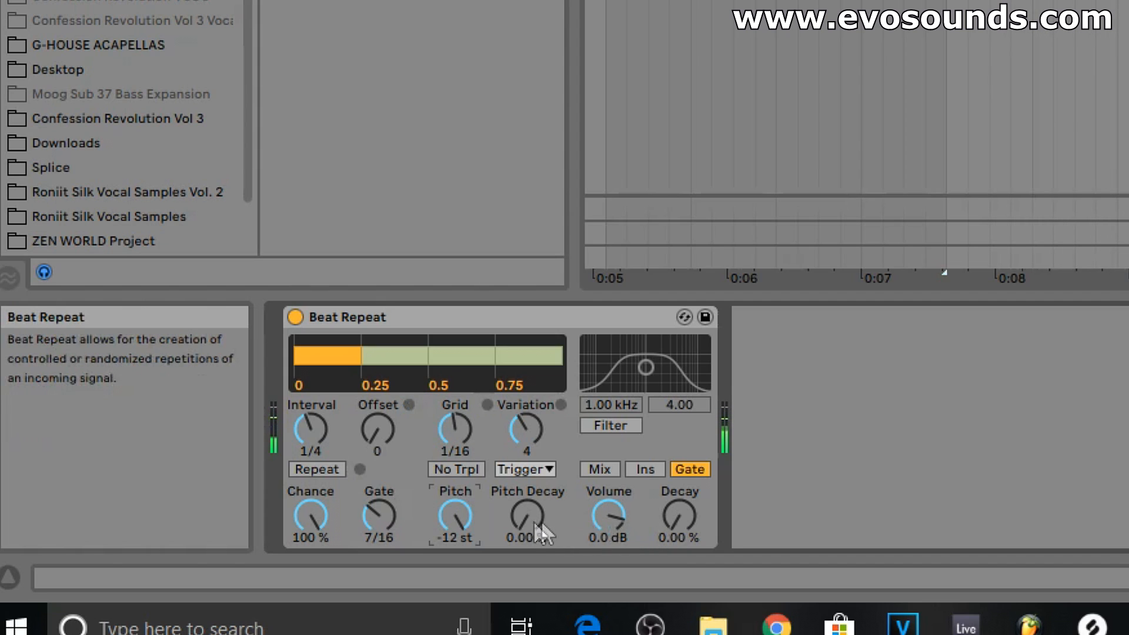
left_click_drag(528, 516, 528, 510)
left_click_drag(452, 519, 452, 552)
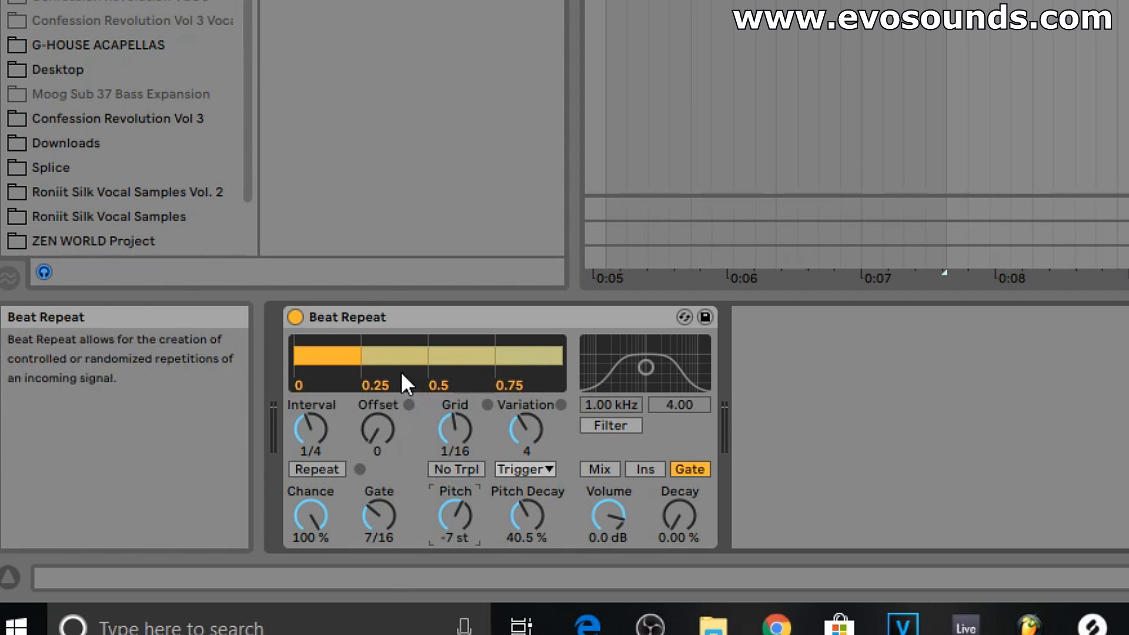
mouse_move(527, 518)
left_mouse_down()
mouse_move(527, 497)
mouse_move(530, 514)
left_mouse_up()
key("space")
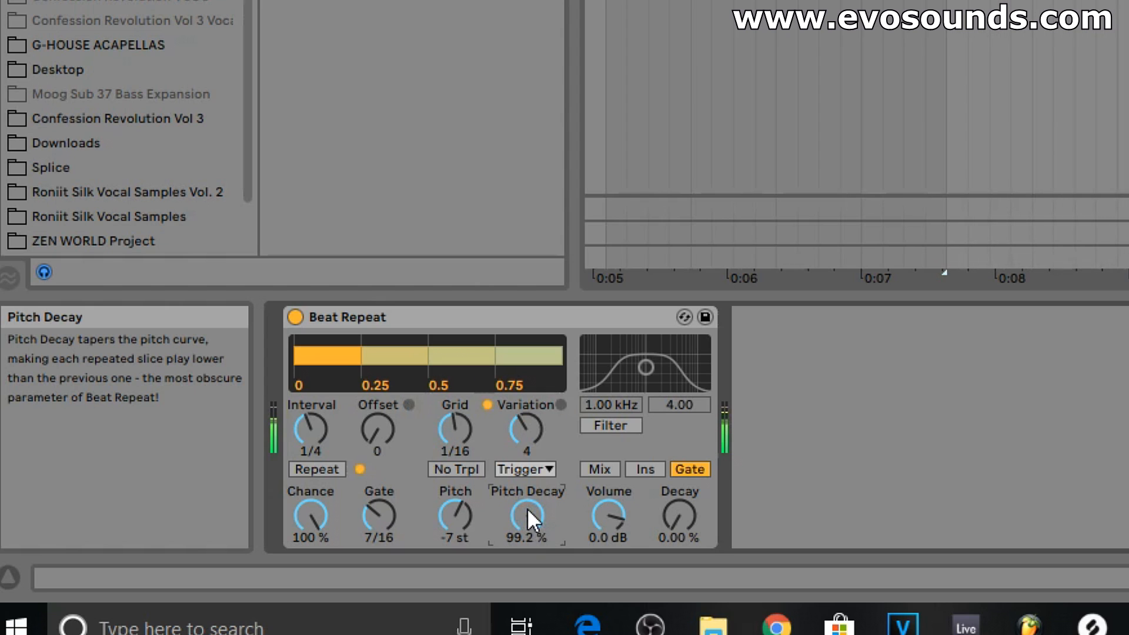
left_click_drag(527, 507, 527, 567)
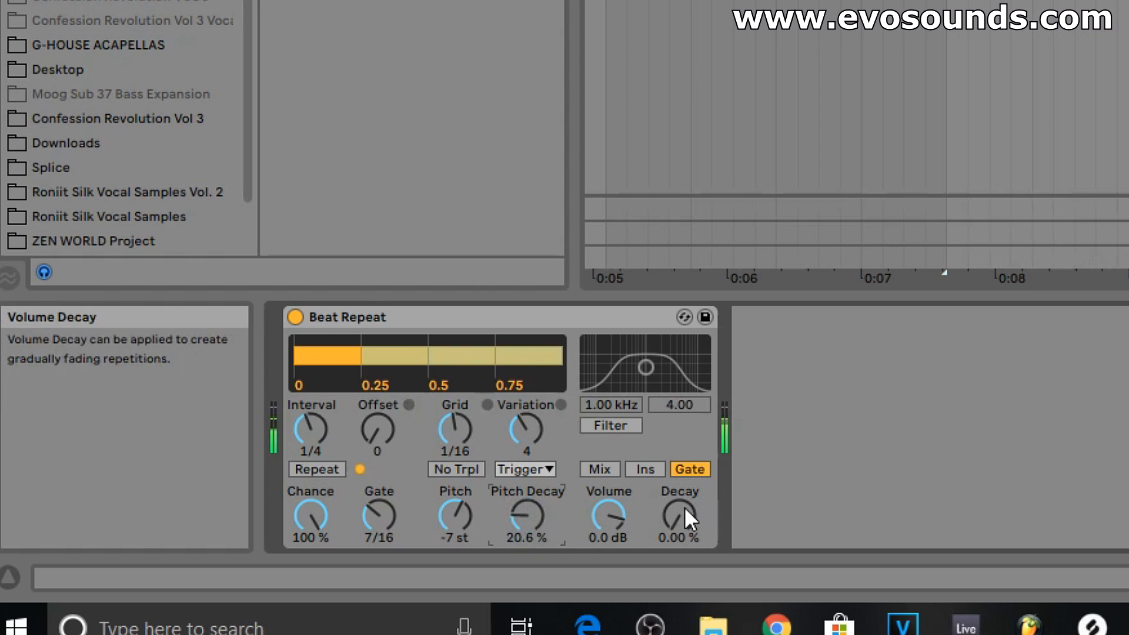
Set Beat Repeat's volume Decay to 40.5 % and enable its filter at about 7.13 kHz with a bandwidth of 7.67.
left_click_drag(684, 507, 684, 469)
key("space")
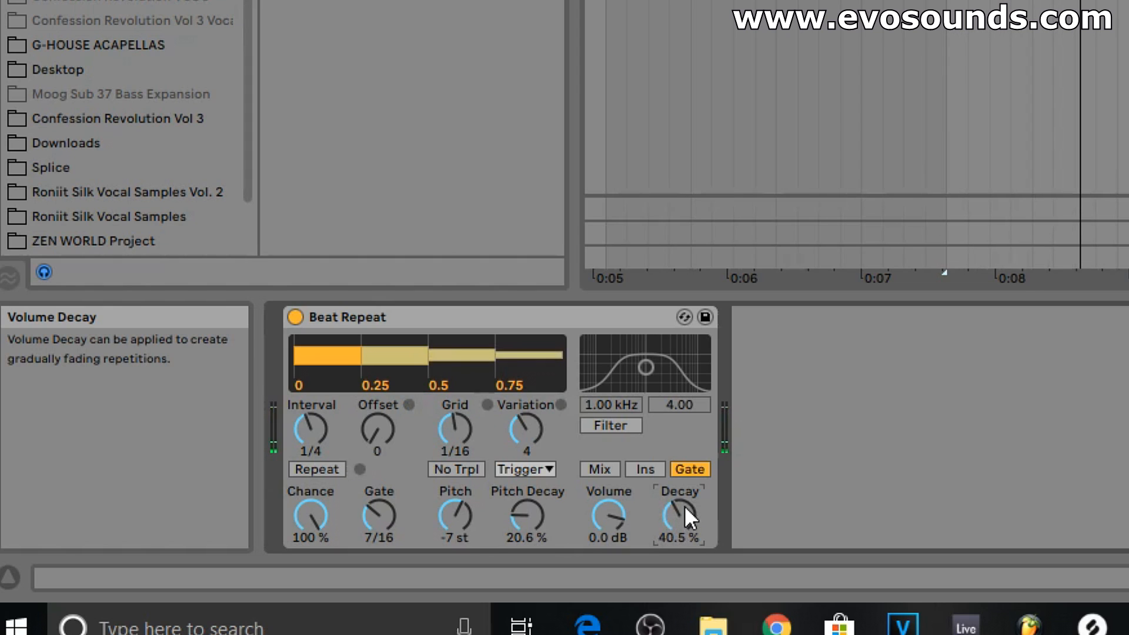
left_click(623, 422)
mouse_move(646, 368)
left_mouse_down()
mouse_move(691, 363)
mouse_move(683, 350)
left_mouse_up()
key("space")
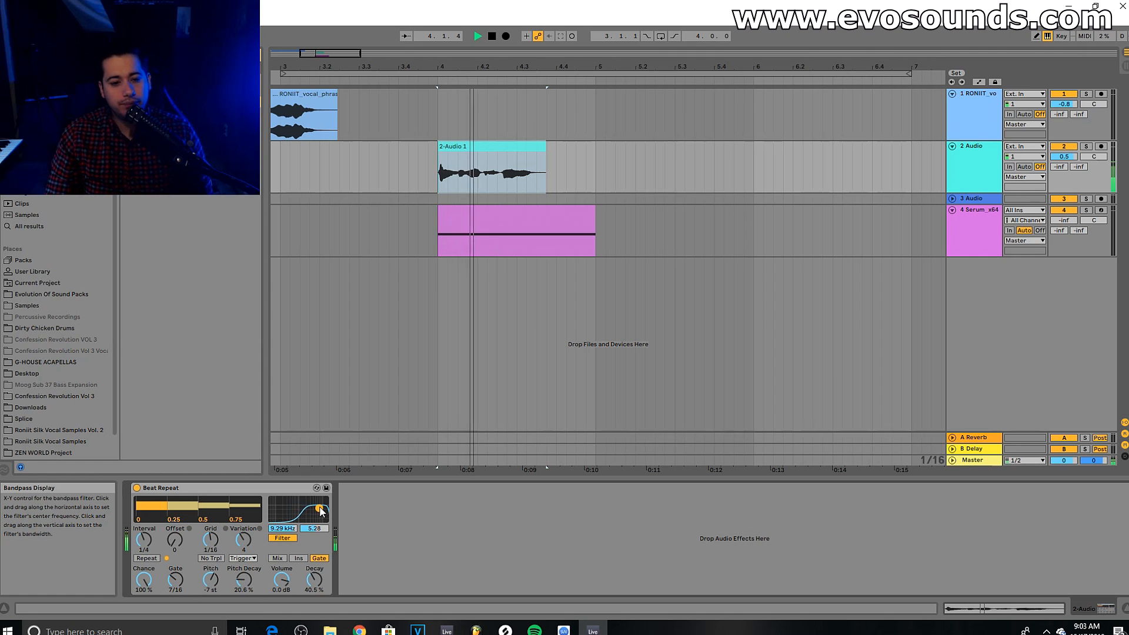
key("space")
Try Beat Repeat's Mix output mode with playback and return it to Gate.
left_click(277, 558)
key("space")
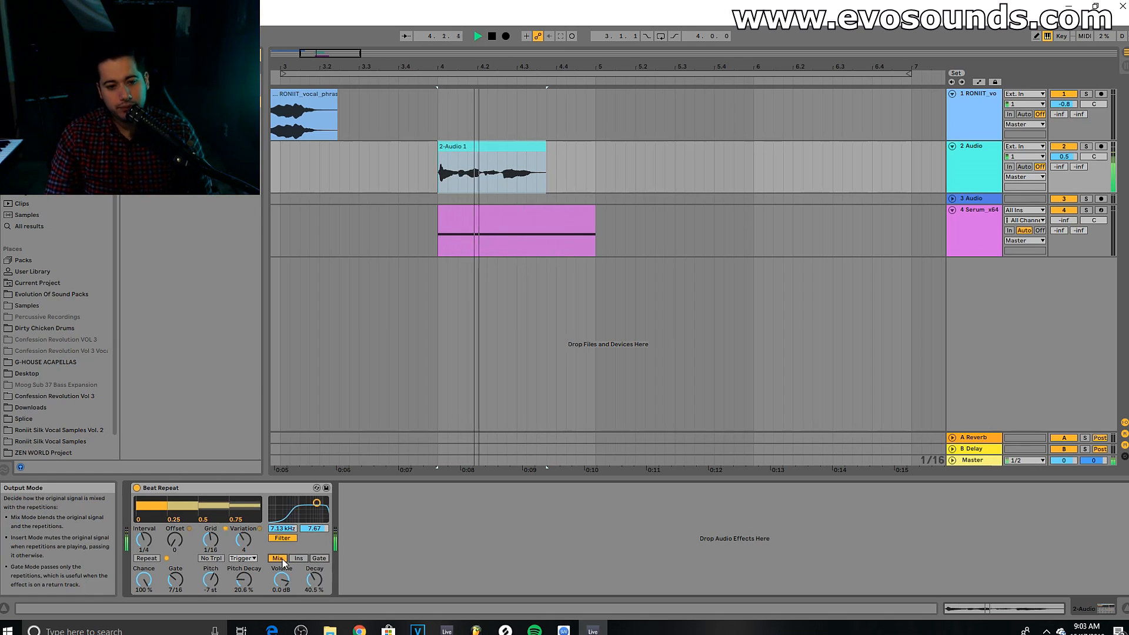
key("space")
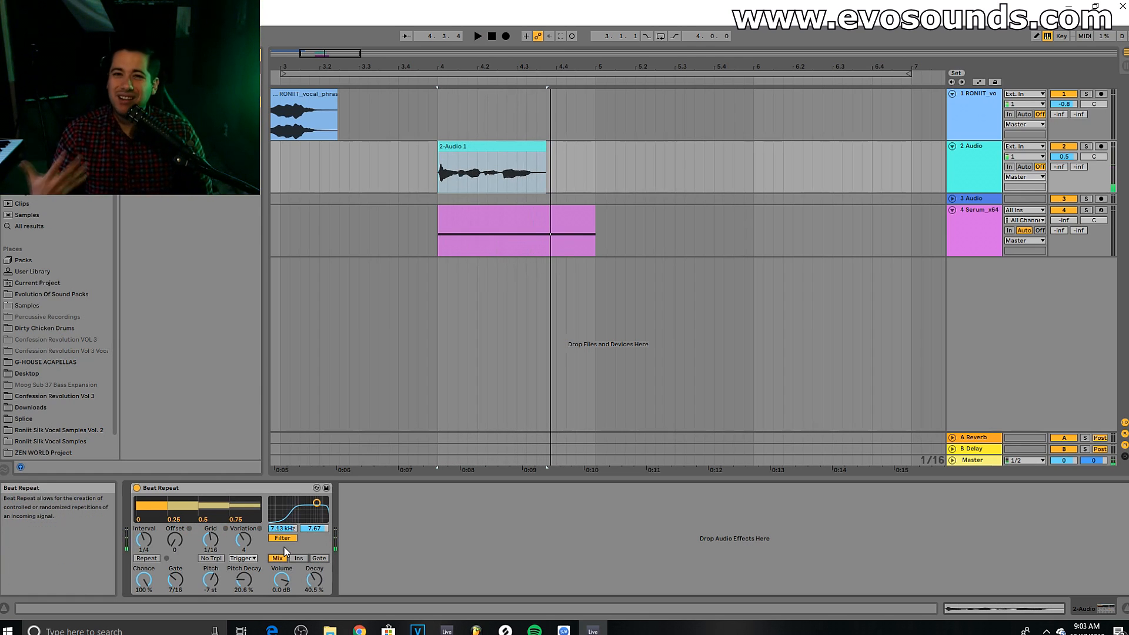
left_click(320, 559)
Insert a new audio track below the 2 Audio track and set its input to 2-Audio.
left_click(984, 172)
key("ctrl+t")
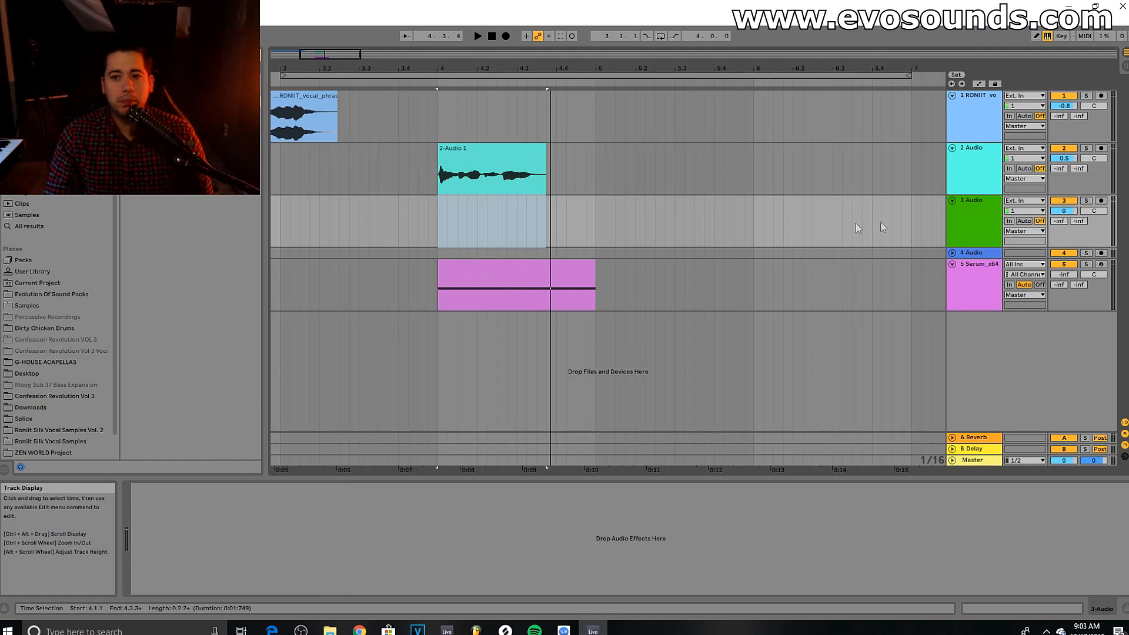
left_click(1024, 203)
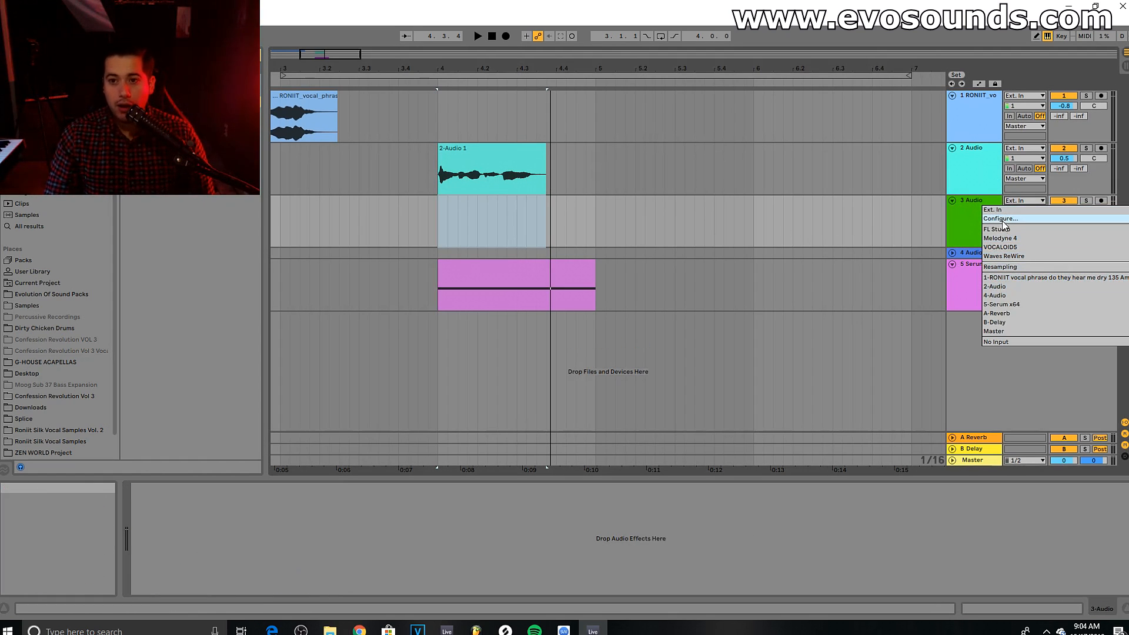
left_click(1018, 287)
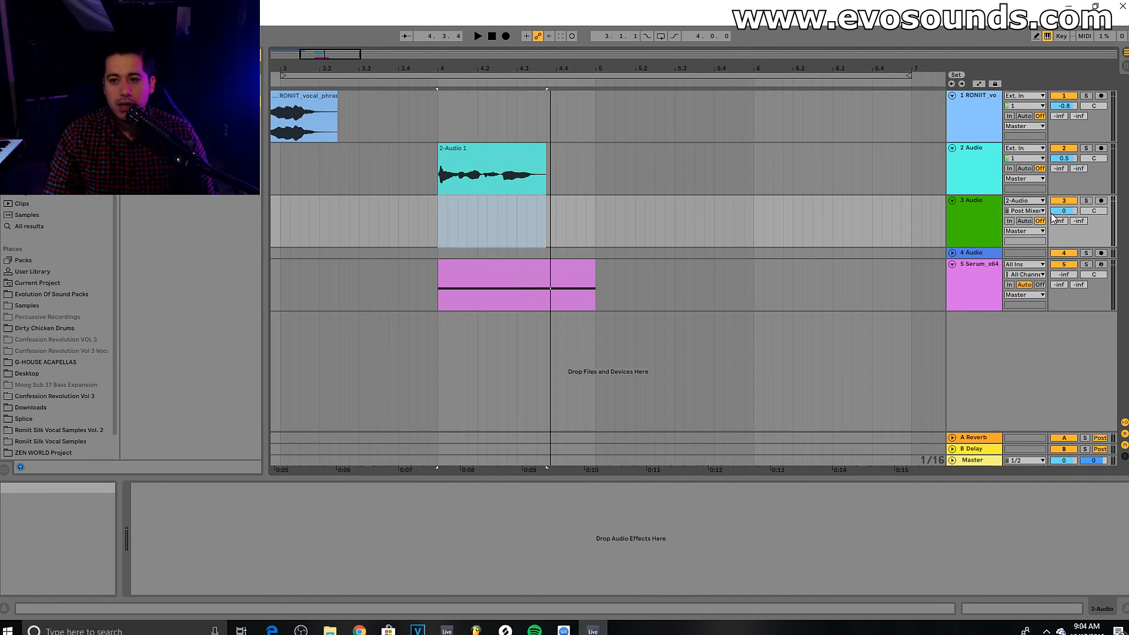
Record the 2 Audio output onto the 3 Audio track from bar 4, disarm the track and play it soloed.
left_click(442, 219)
left_click(506, 36)
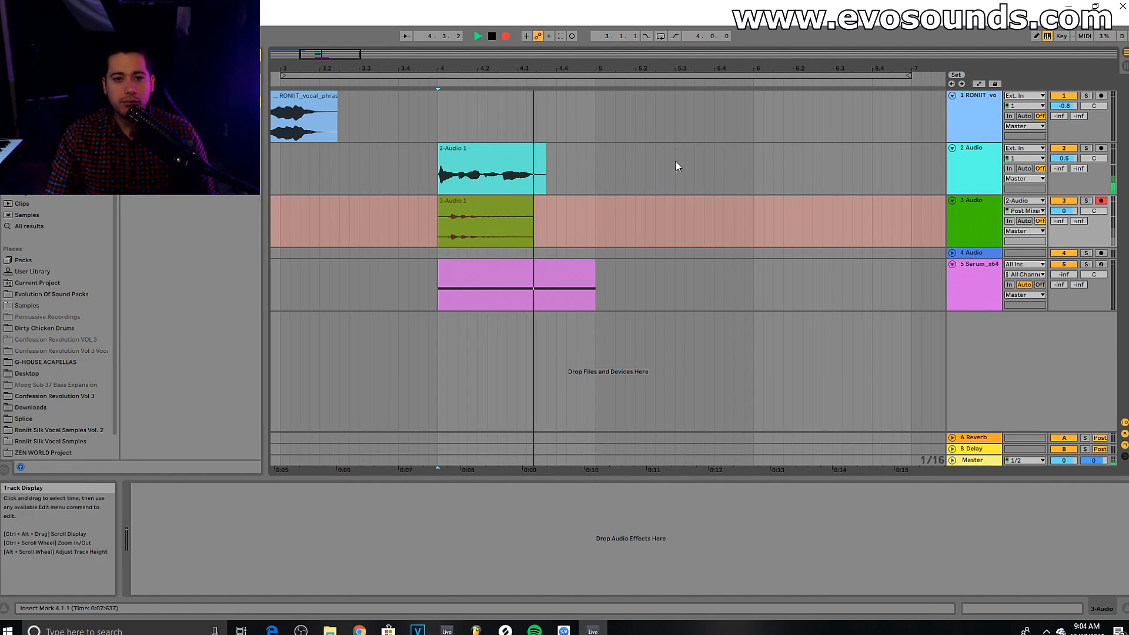
key("space")
left_click(1102, 201)
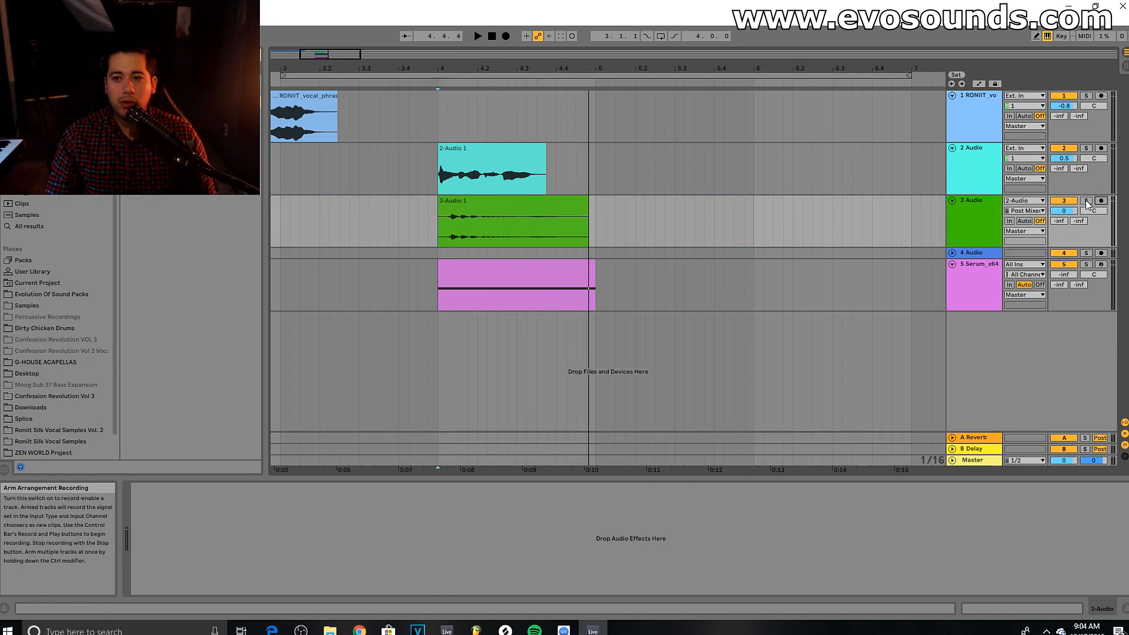
left_click(1087, 201)
key("space")
Set the volume Decay of the Beat Repeat on the 2 Audio track to 0.00 %.
left_click(988, 168)
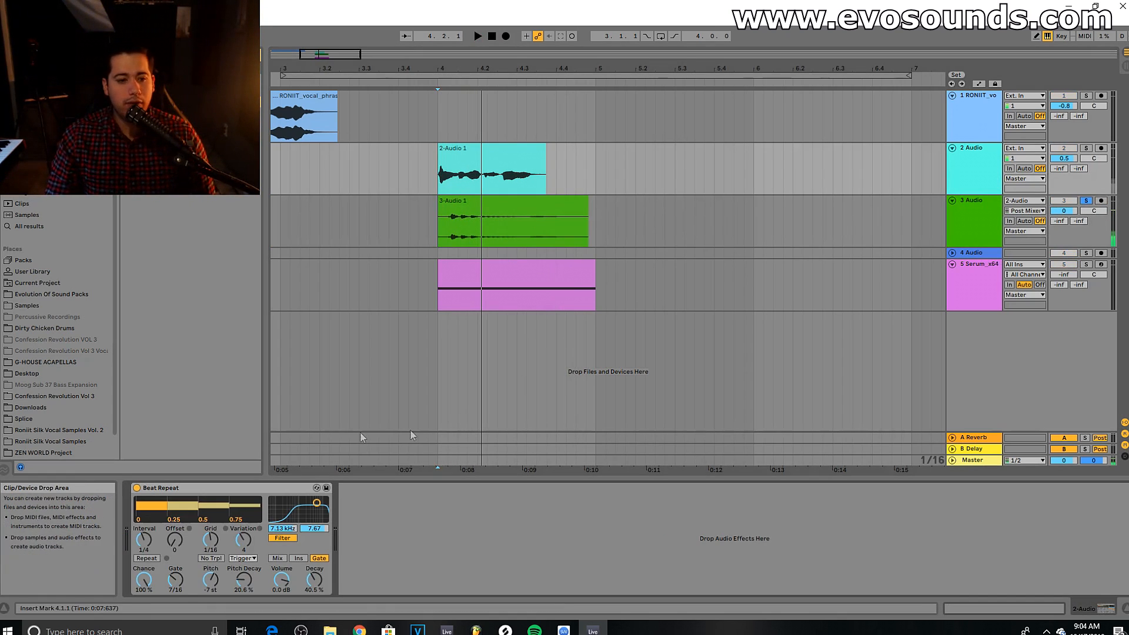
left_click(202, 489)
left_click_drag(315, 579, 314, 606)
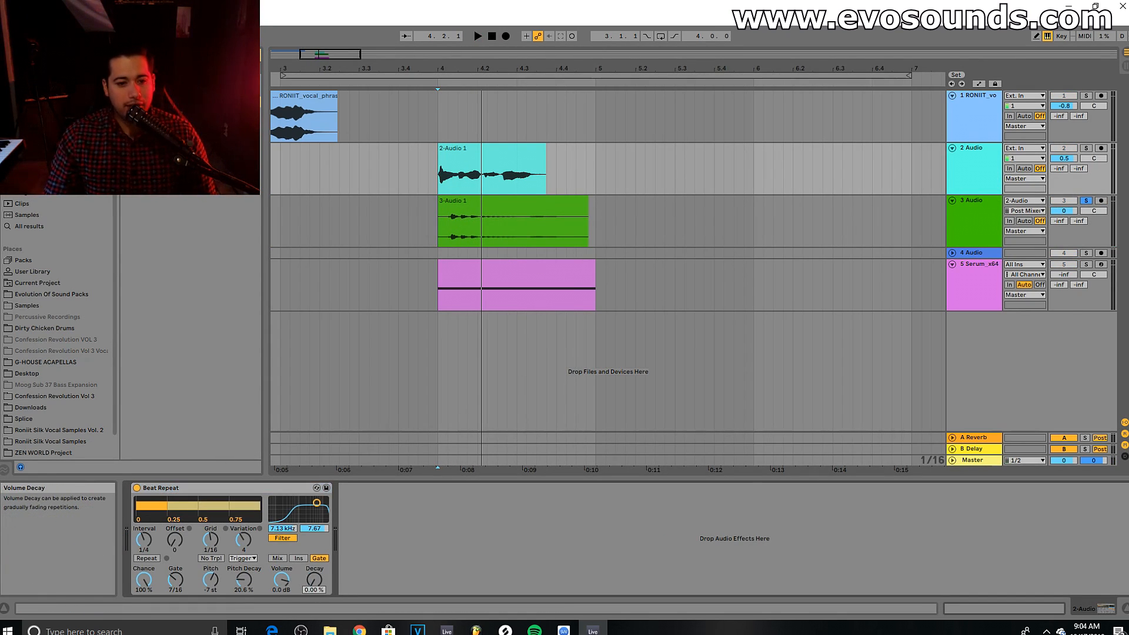
Re-record the 2 Audio output onto the 3 Audio track from bar 4 with no track soloed, and disarm the track.
left_click(1101, 201)
left_click(506, 37)
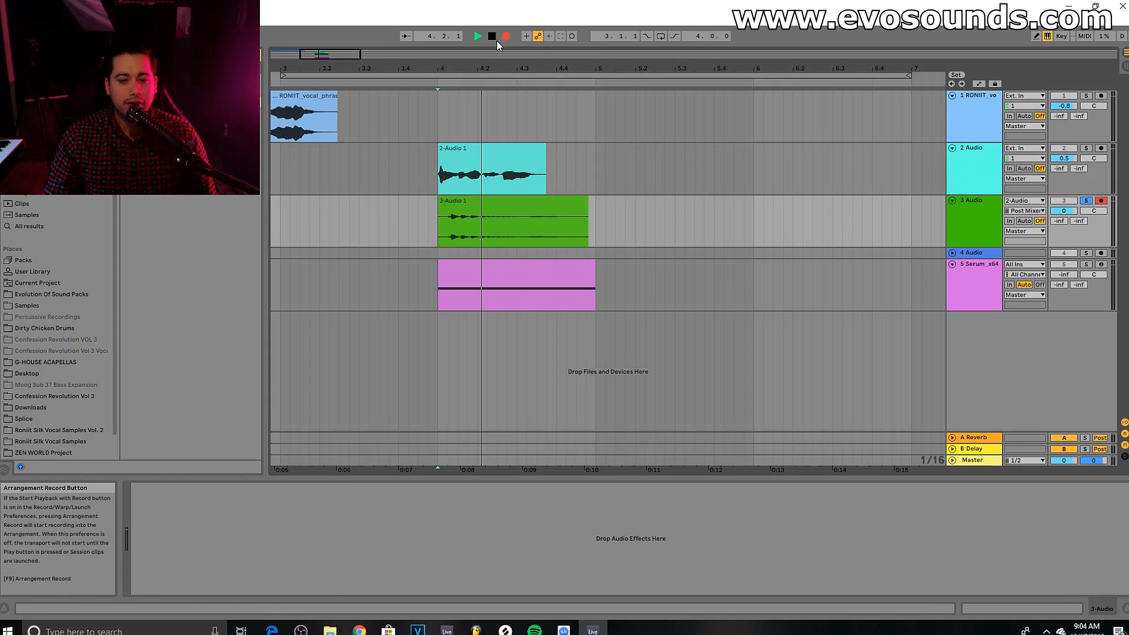
key("space")
left_click(1088, 148)
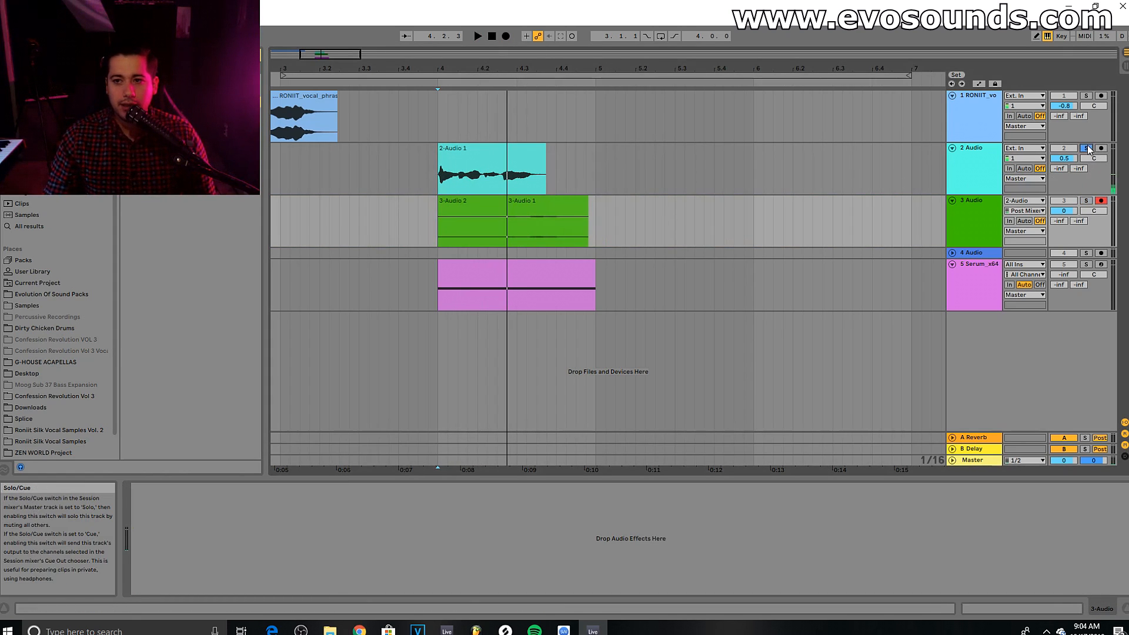
left_click(505, 37)
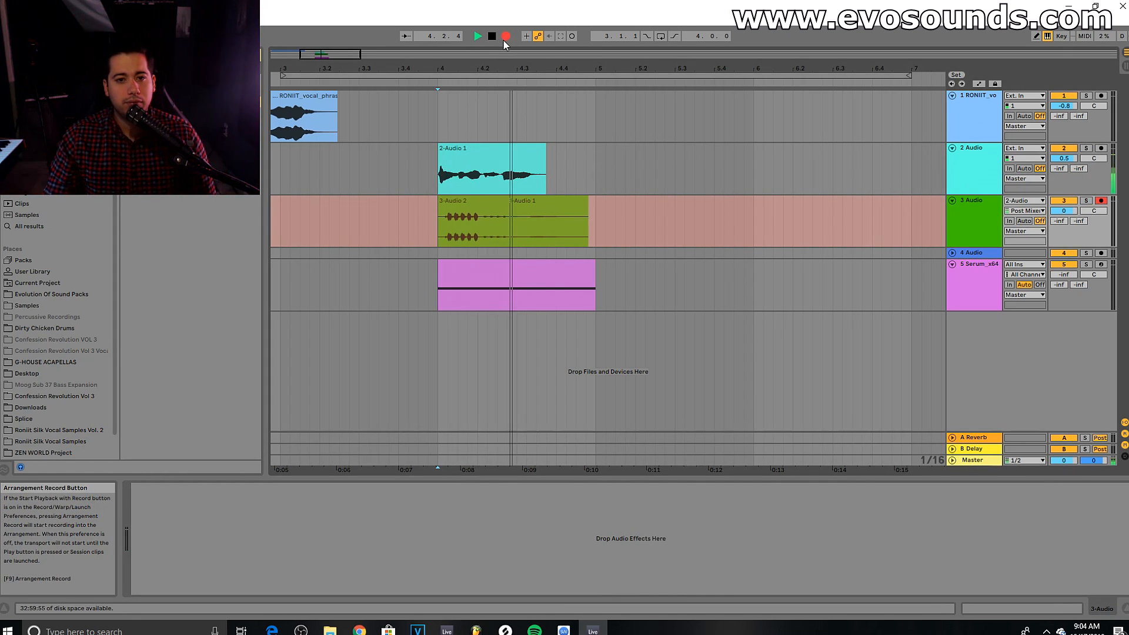
key("space")
left_click(1100, 201)
Solo the 3 Audio track, play the newly recorded clip and raise its gain to 7.25 dB.
left_click(1087, 201)
left_click(505, 202)
key("space")
double_click(505, 203)
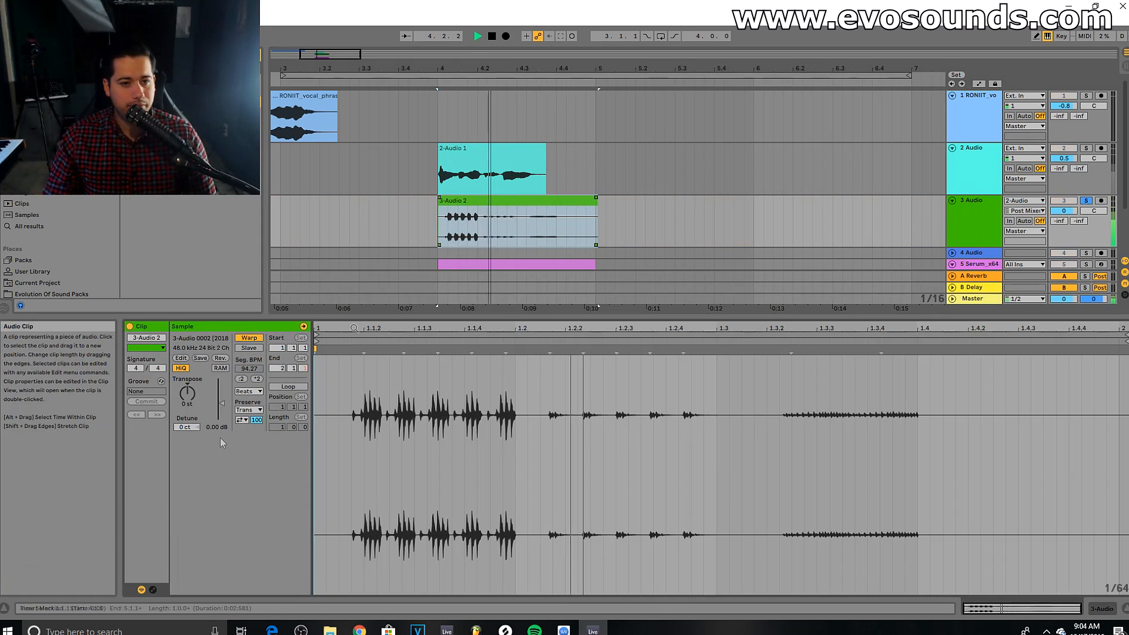
left_click_drag(221, 403, 221, 395)
key("space")
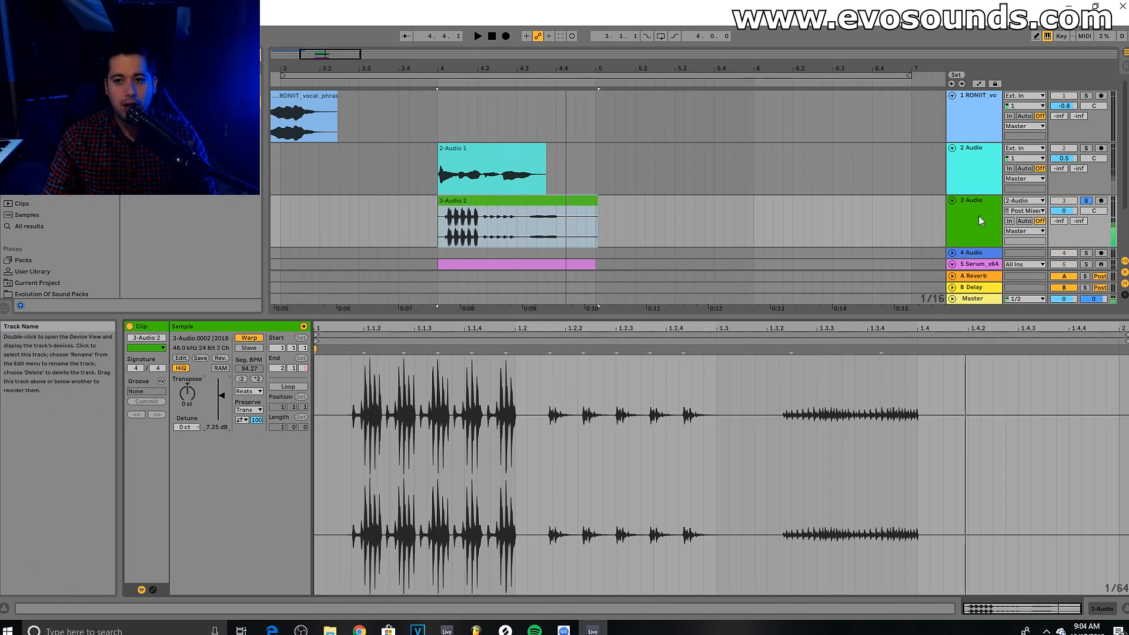
Unsolo the 3 Audio track and add a Reverb to it with Decay Time 3.79 s and Dry/Wet 98 %.
double_click(981, 221)
left_click(1086, 201)
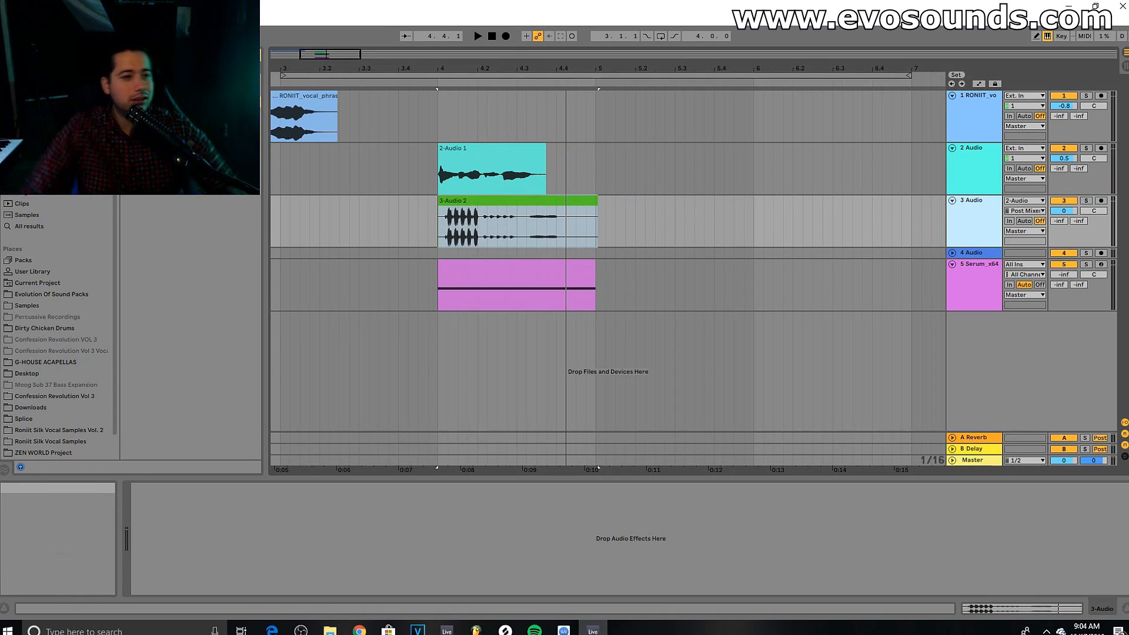
left_click(250, 56)
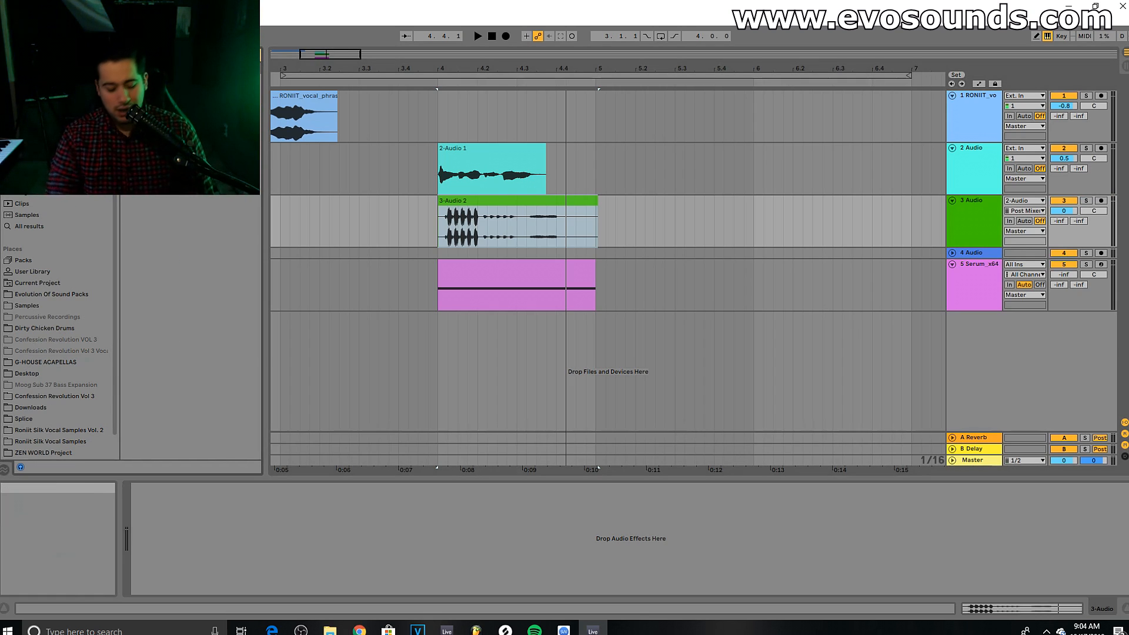
left_click(981, 234)
left_click_drag(304, 583, 305, 564)
key("space")
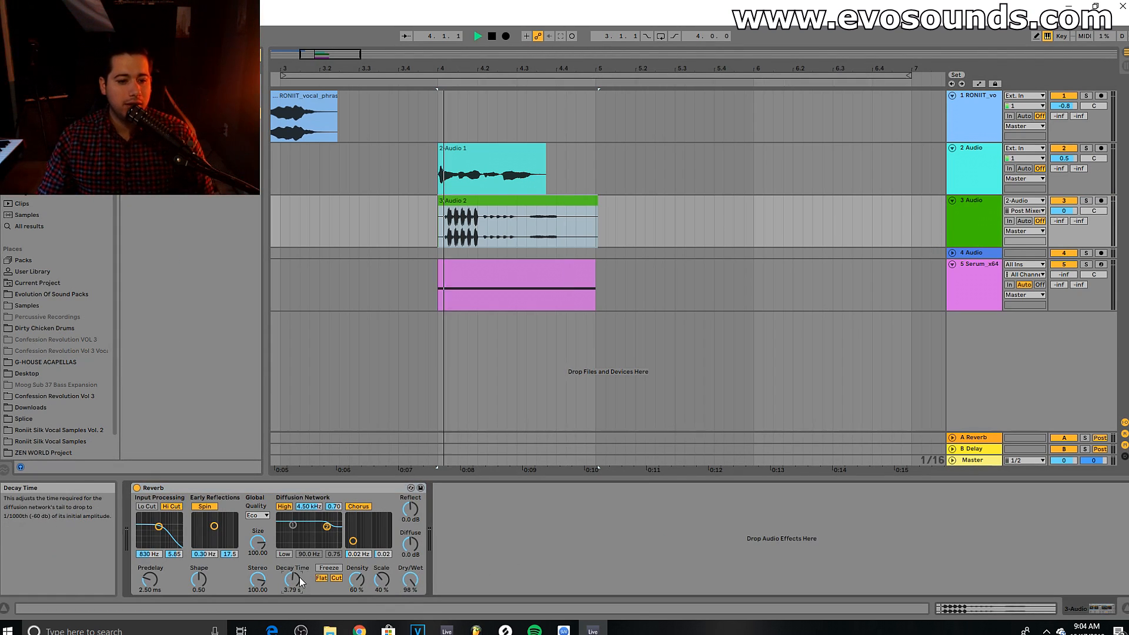
Audition the 3 Audio track soloed, unsolo it and play it with the vocal at a track volume of -6.4 dB.
left_click(1086, 200)
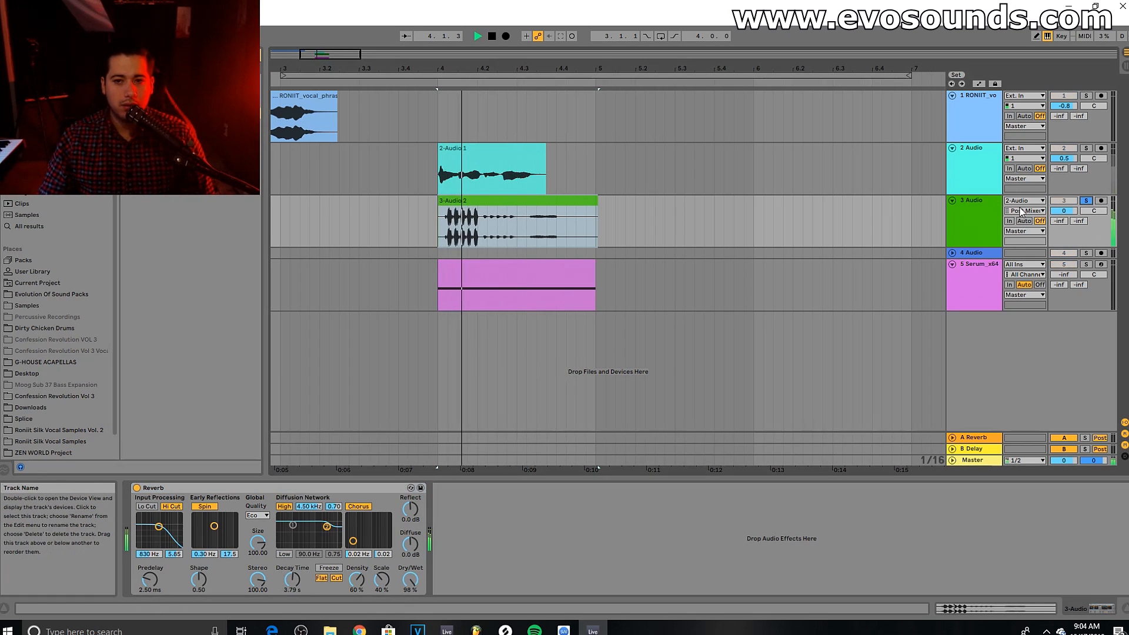
left_click(1086, 200)
key("space")
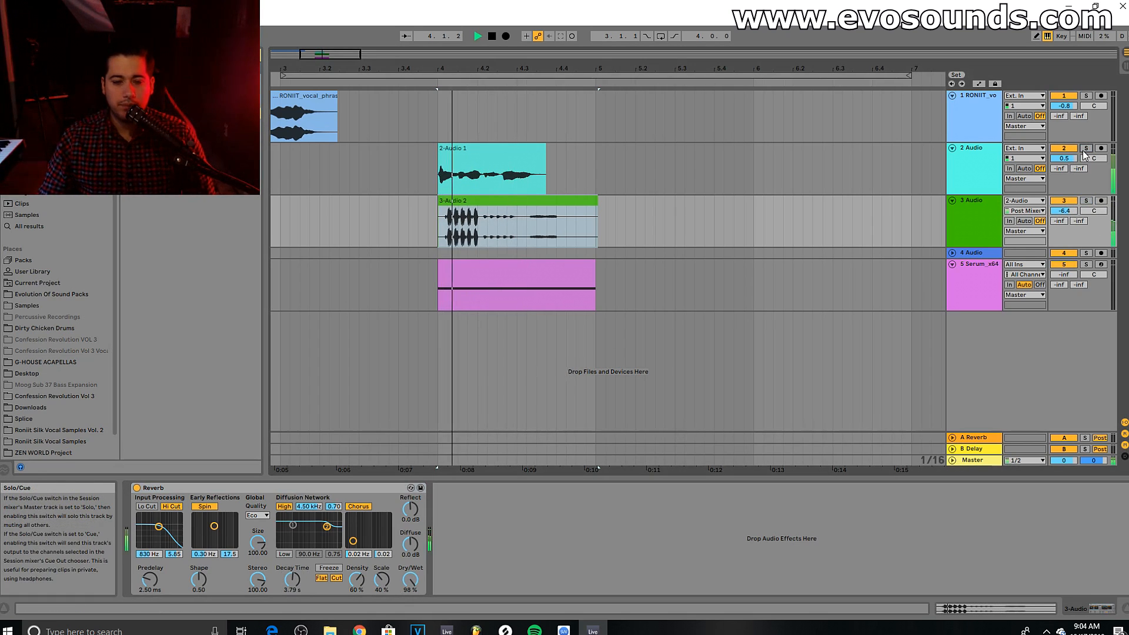
Lower the 3 Audio track volume to -8.3 dB, raise 2 Audio to 4.8 dB and audition the balance.
left_click_drag(1064, 211, 1063, 217)
left_click_drag(1064, 159, 1064, 147)
key("space")
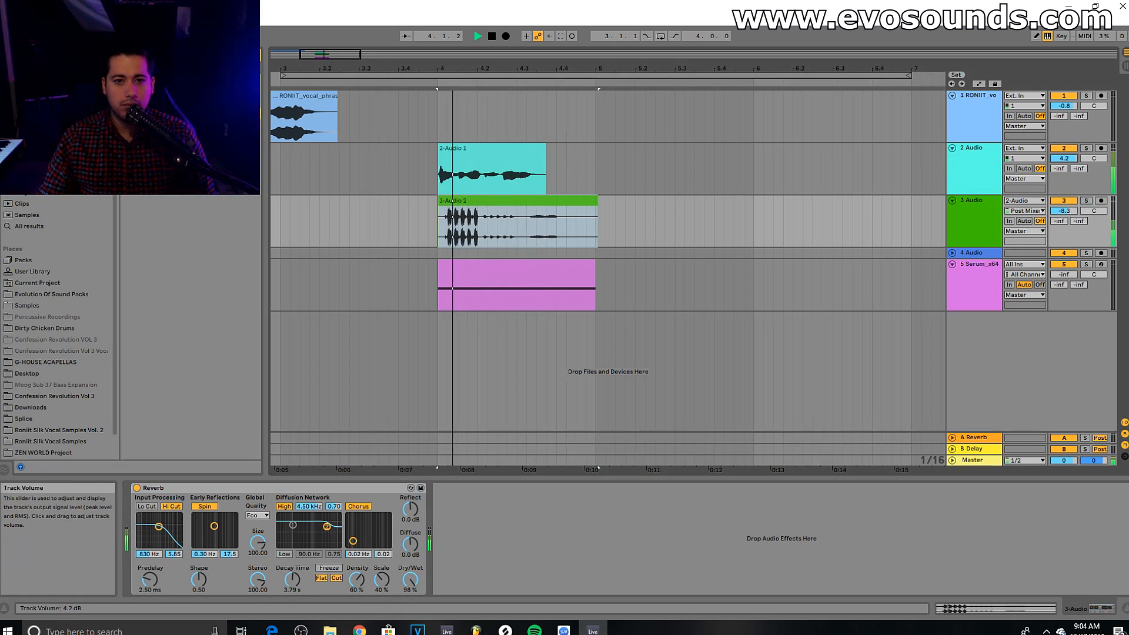
key("space")
Delete the Beat Repeat device from the 2 Audio track and play the dry vocal with the reverbed glitch layer.
left_click(975, 167)
left_click(219, 489)
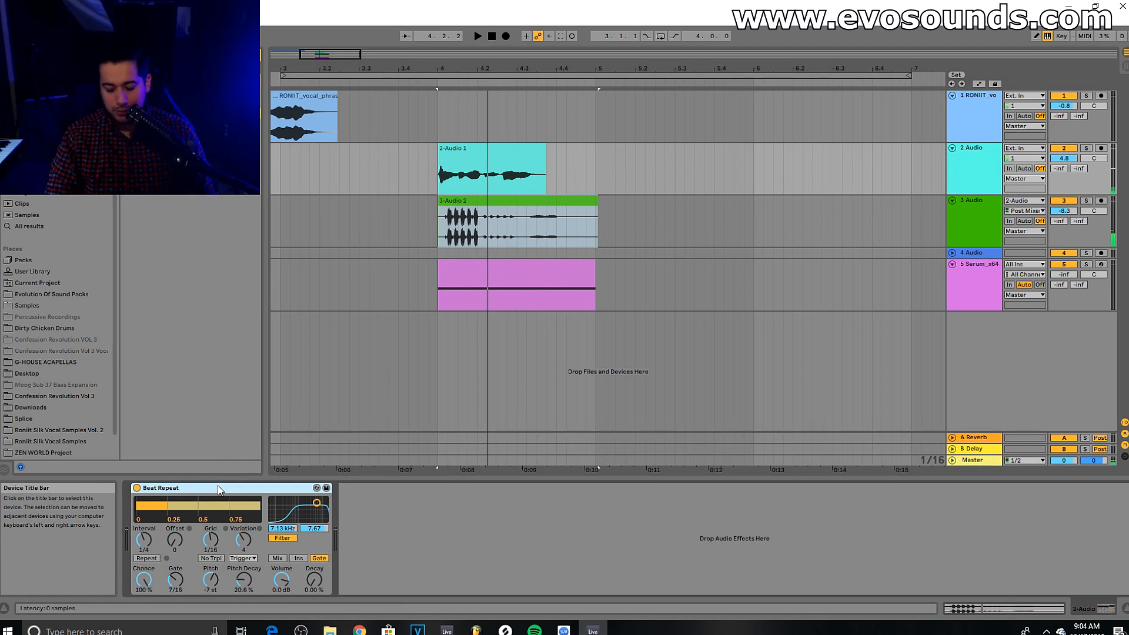
key("Delete")
key("space")
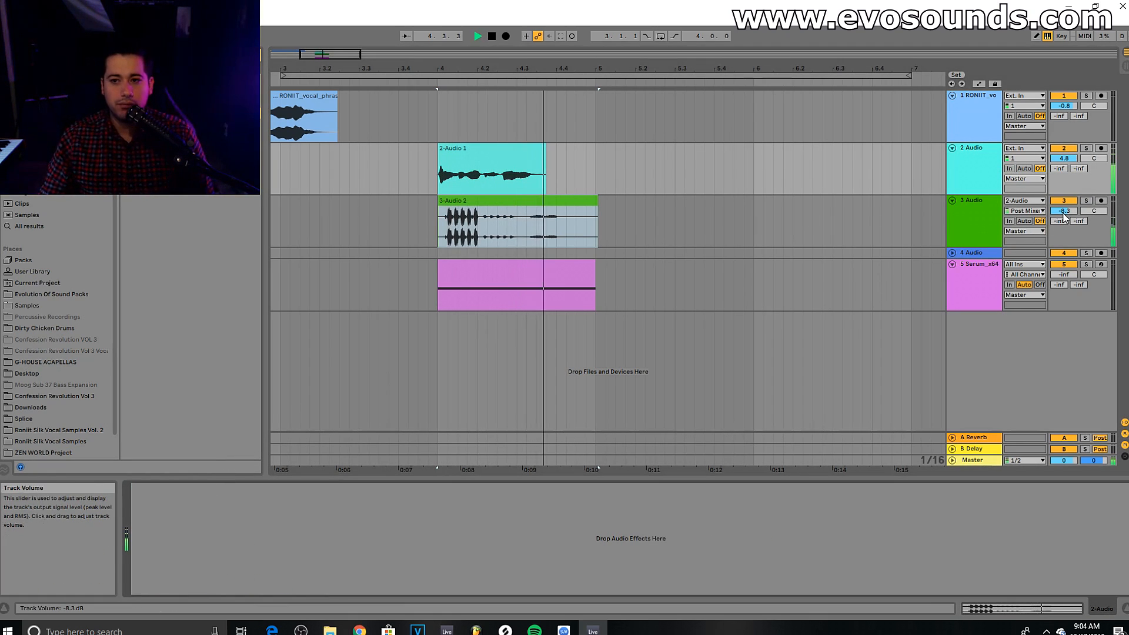
key("space")
Transpose the 3-Audio 2 clip to -45 st, audition it with the vocal and collapse the clip's detail view.
left_click(497, 210)
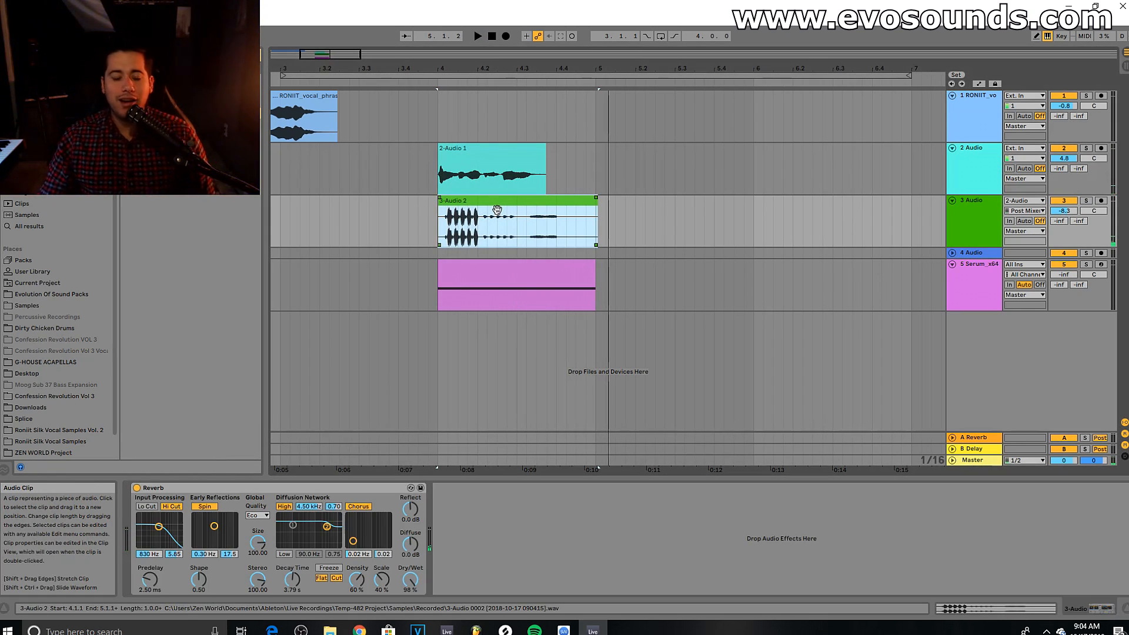
double_click(497, 210)
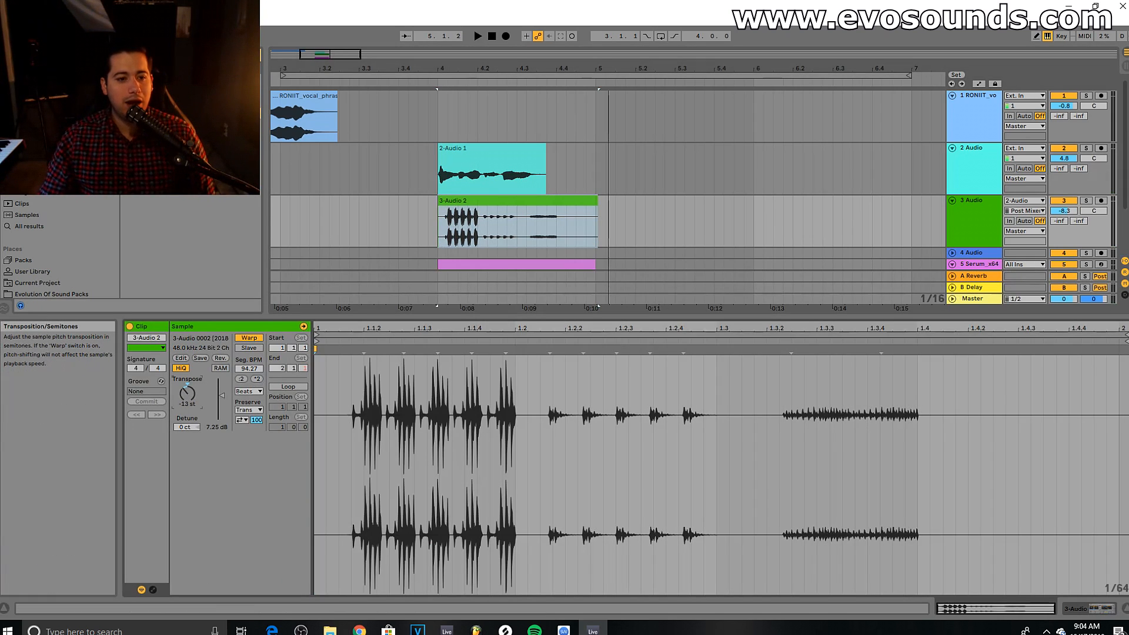
key("space")
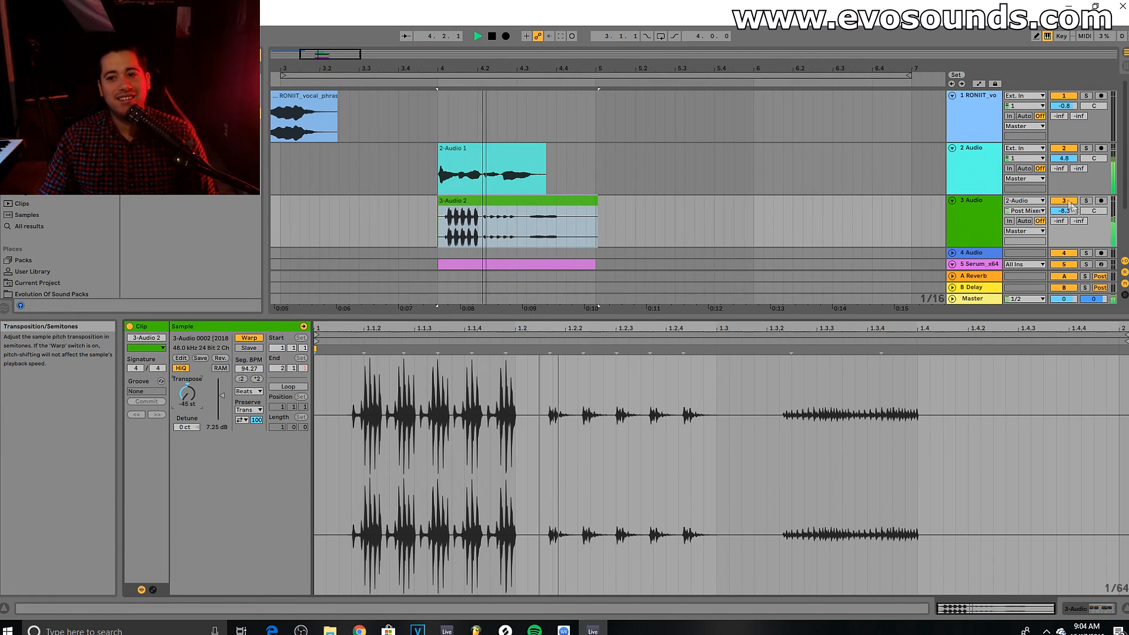
key("space")
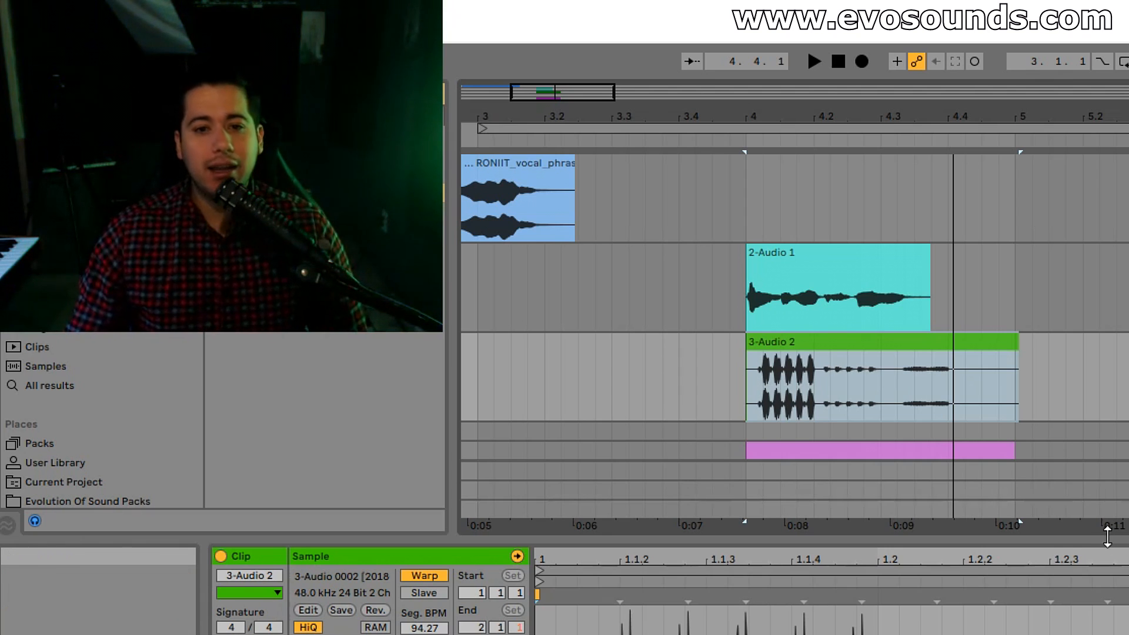
left_click_drag(1107, 528, 1043, 634)
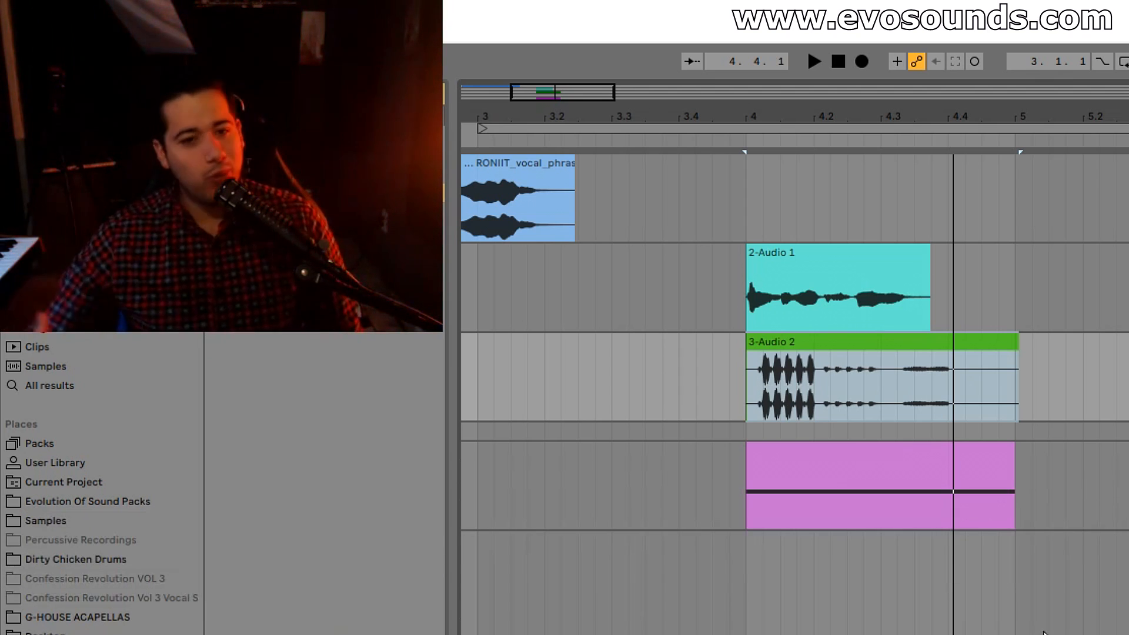